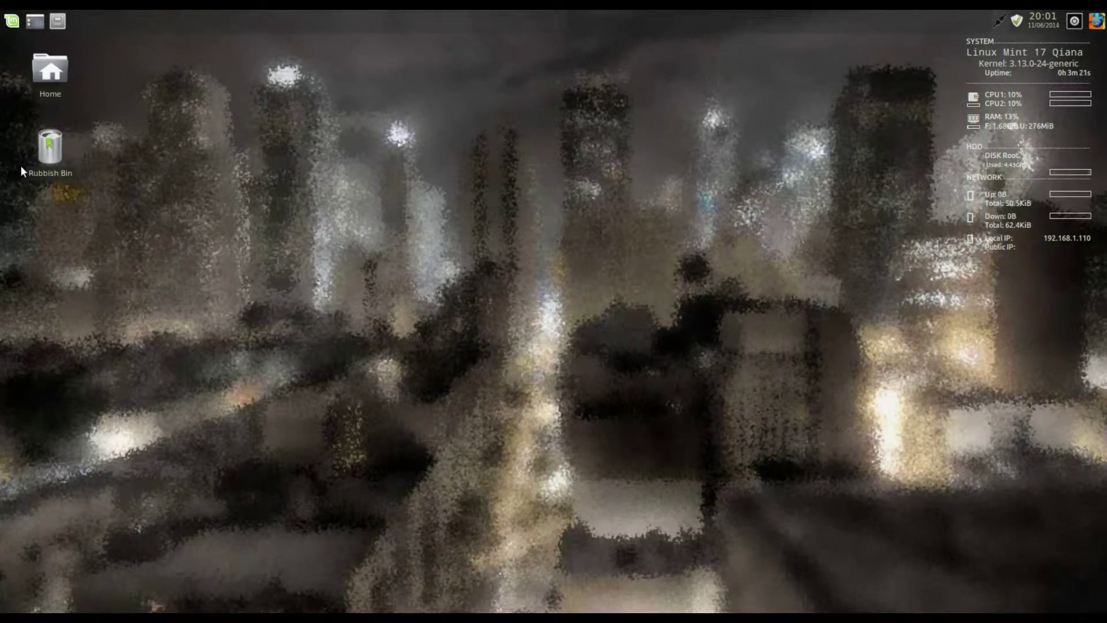
# - Open the home folder in Thunar, centre its window, and browse the Accessories menu
pyautogui.doubleClick(44, 73)
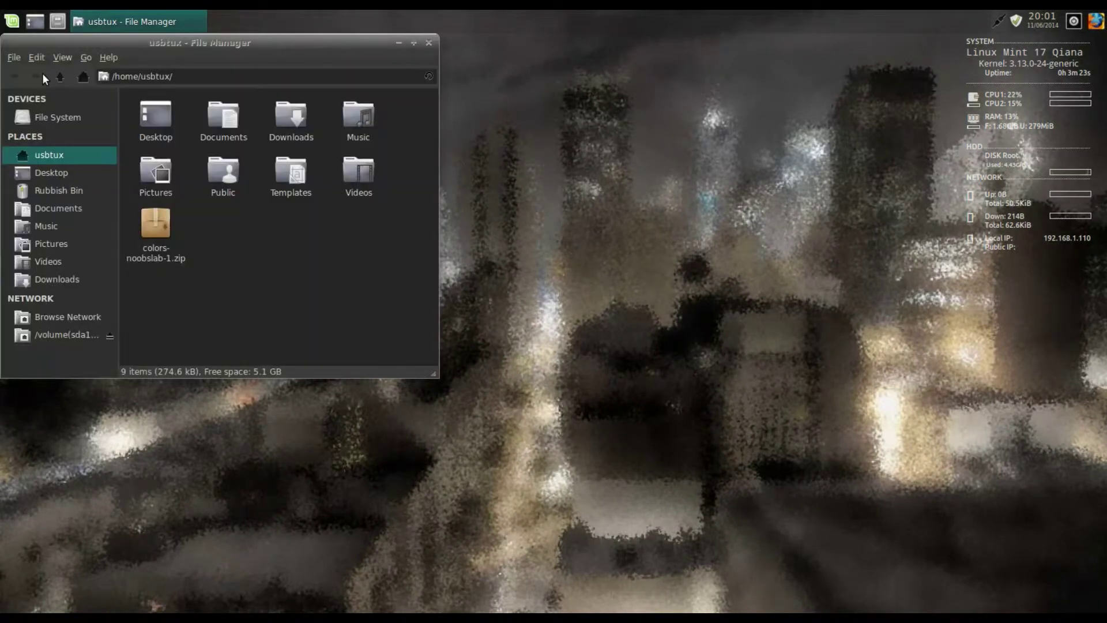
pyautogui.moveTo(159, 50); pyautogui.dragTo(508, 63)
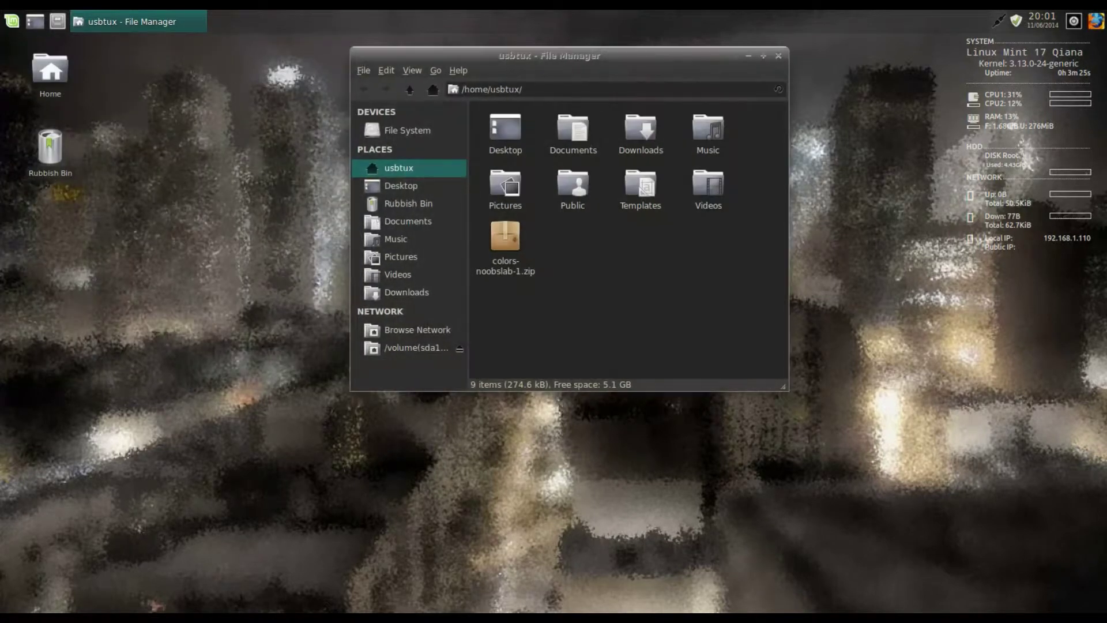
pyautogui.click(14, 22)
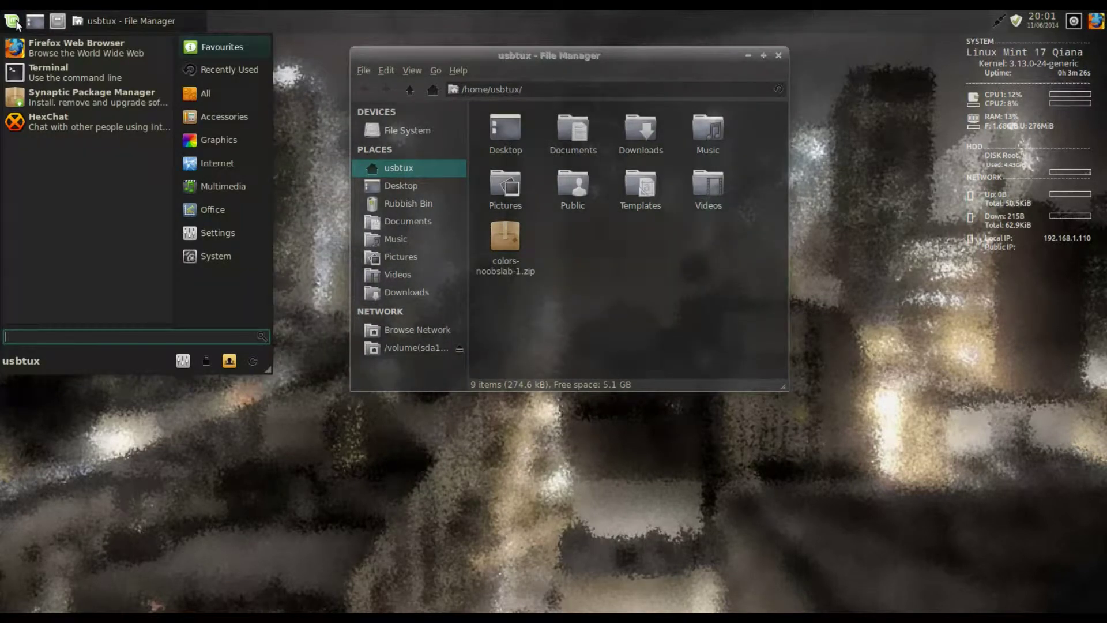
pyautogui.click(220, 119)
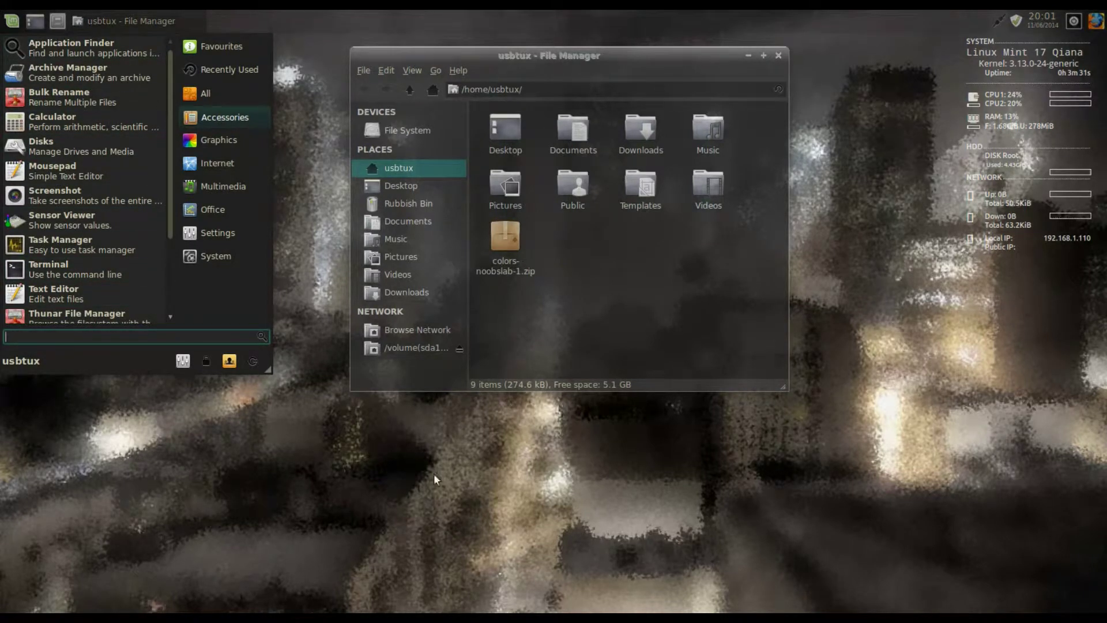
pyautogui.click(778, 59)
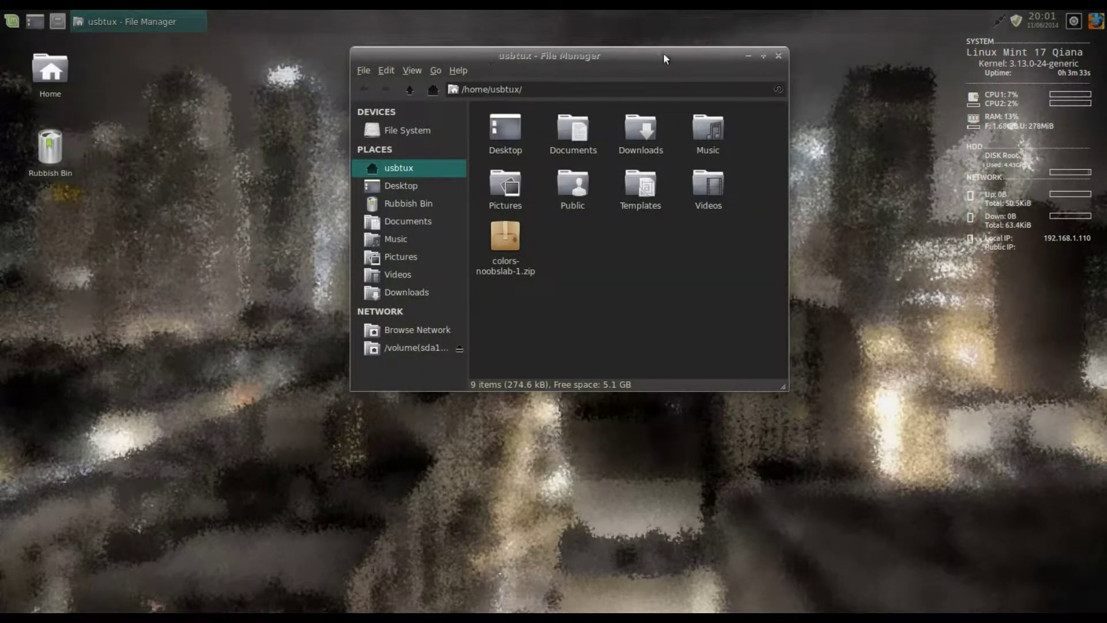
pyautogui.moveTo(781, 56); pyautogui.dragTo(679, 70)
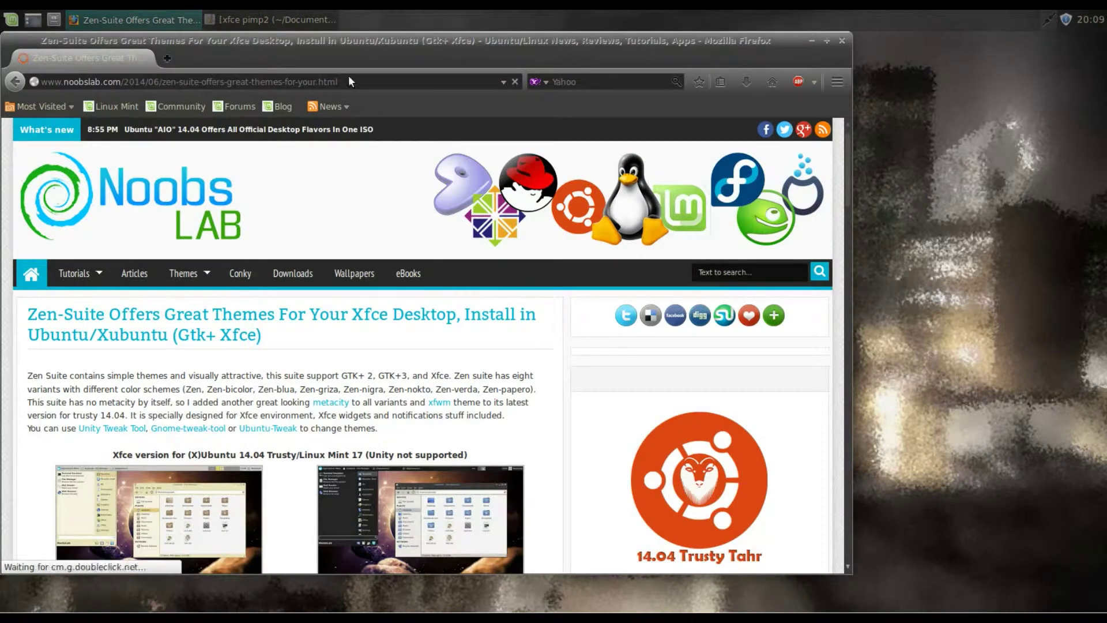
# - Load the pasted NoobsLab Colors-Conky article URL and view its conky screenshot
pyautogui.click(74, 74)
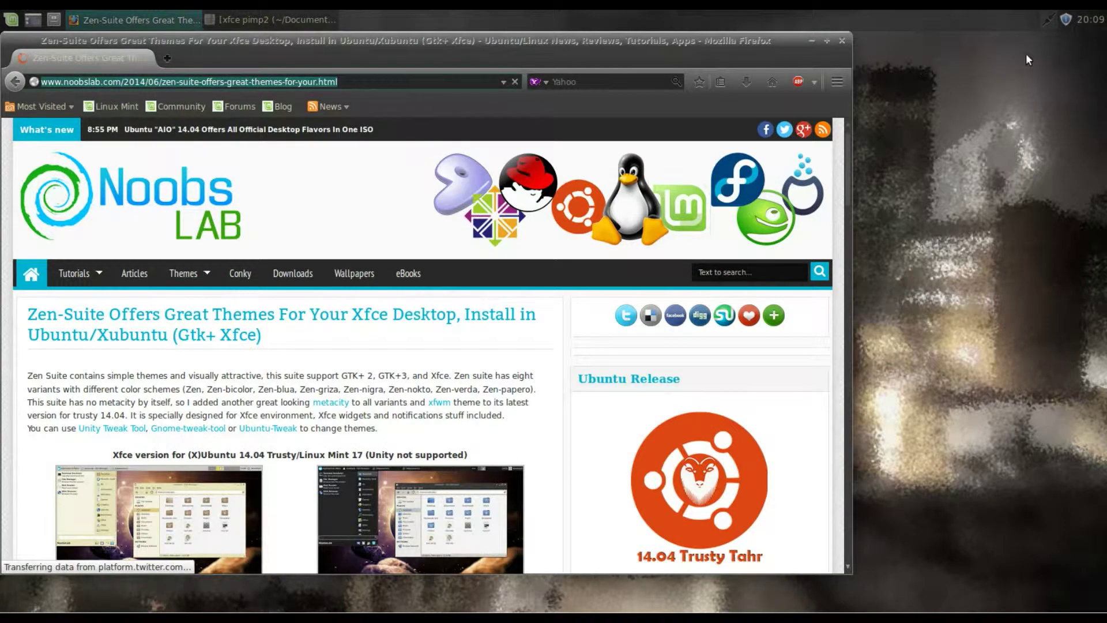
pyautogui.write('http://www.noobslab.com/2012/10/install-colors-conky-in-ubuntulinux.html')
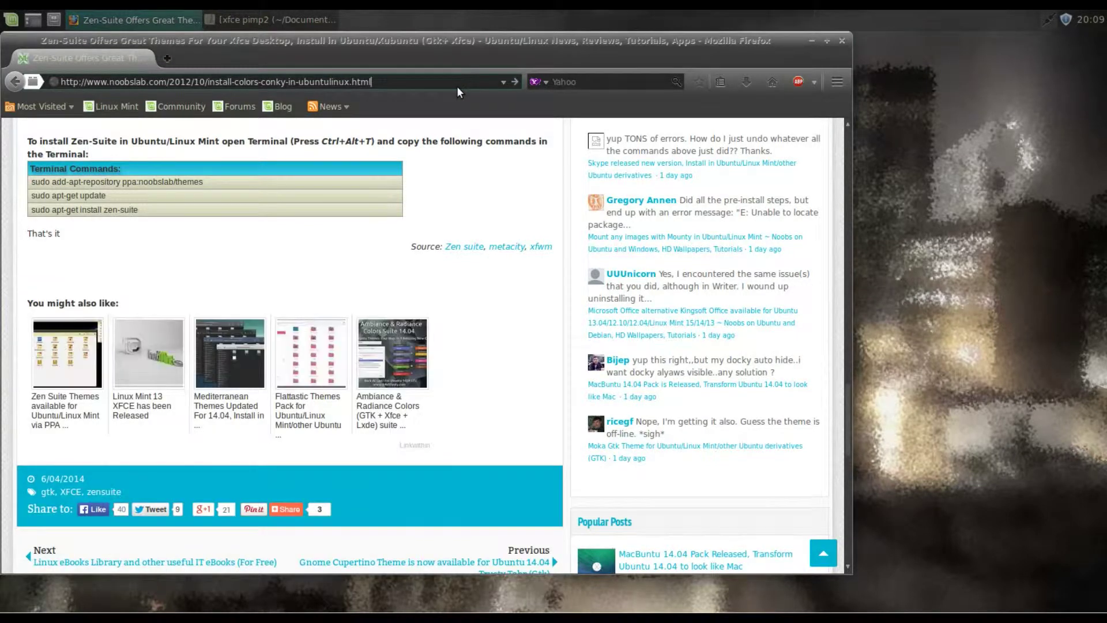
pyautogui.press('Return')
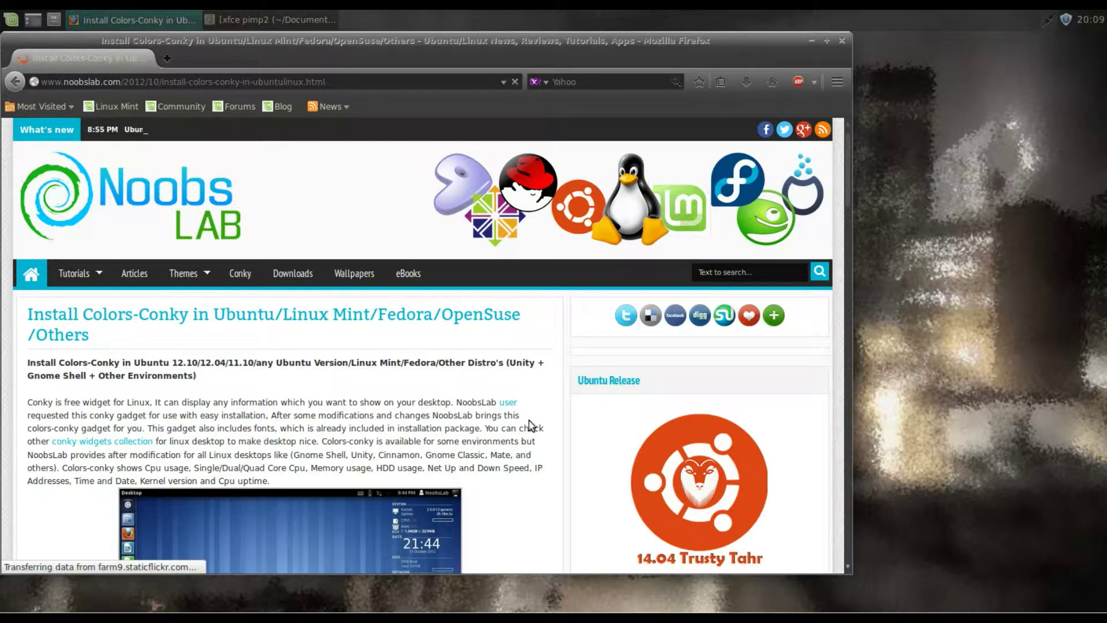
pyautogui.scroll(-3, 527, 426)
pyautogui.scroll(-3, 521, 395)
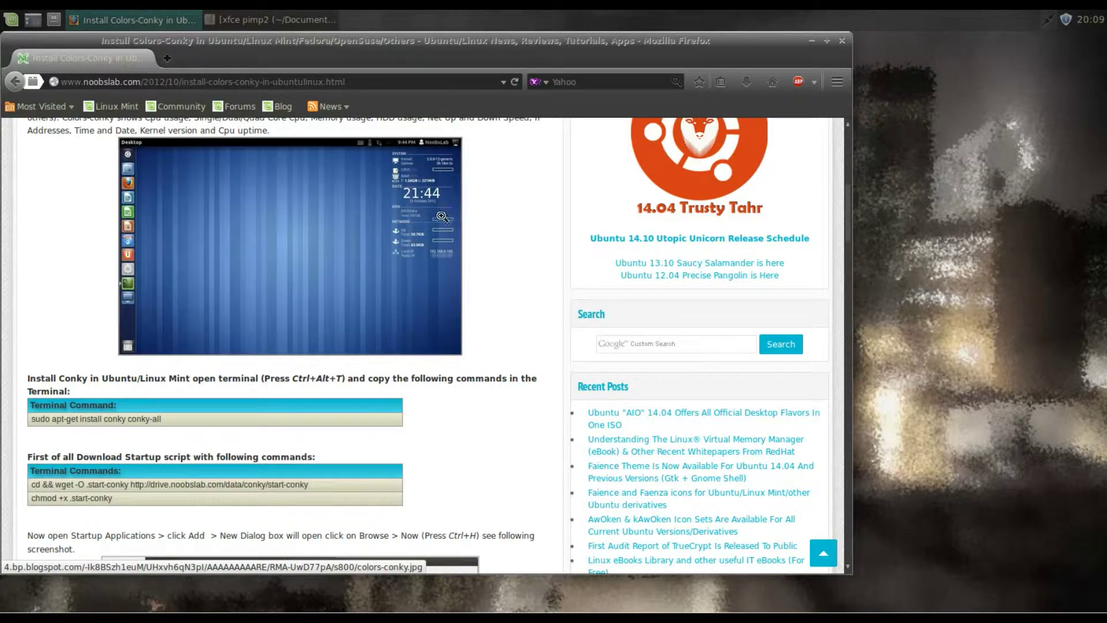
pyautogui.click(405, 207)
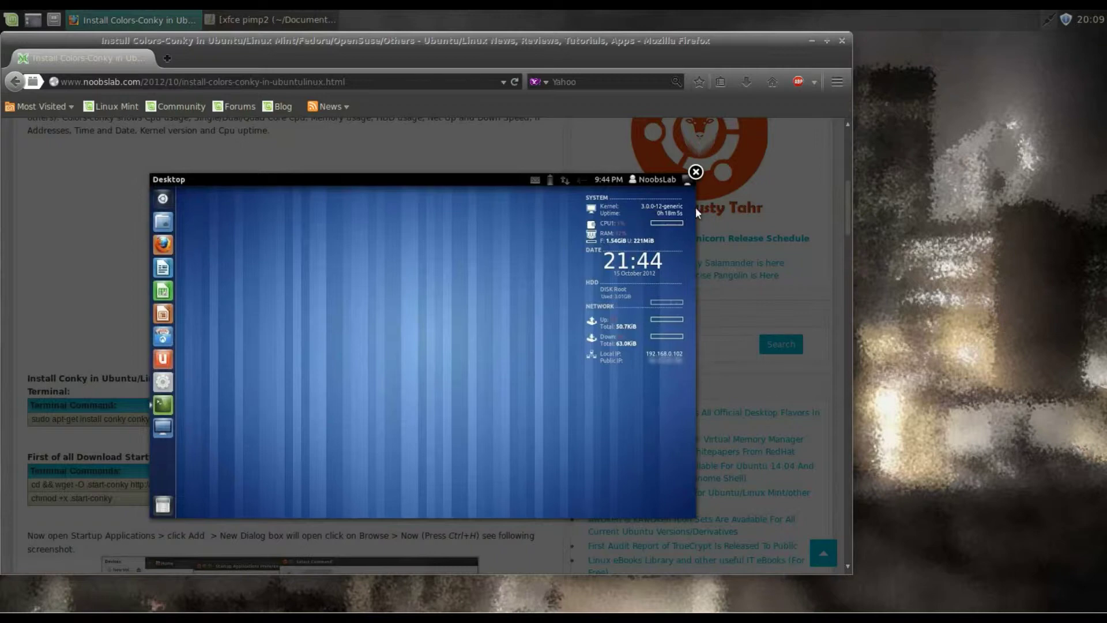
pyautogui.click(696, 172)
pyautogui.scroll(-4, 556, 291)
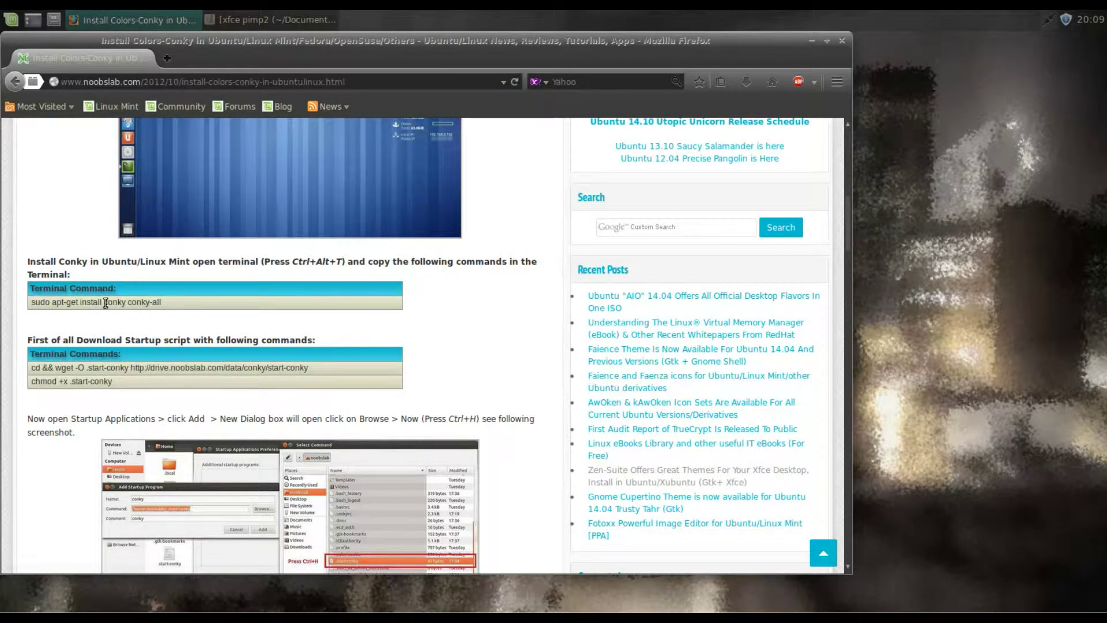
# - Launch a new Terminal window from the menu and move it toward the centre
pyautogui.click(7, 21)
pyautogui.click(49, 70)
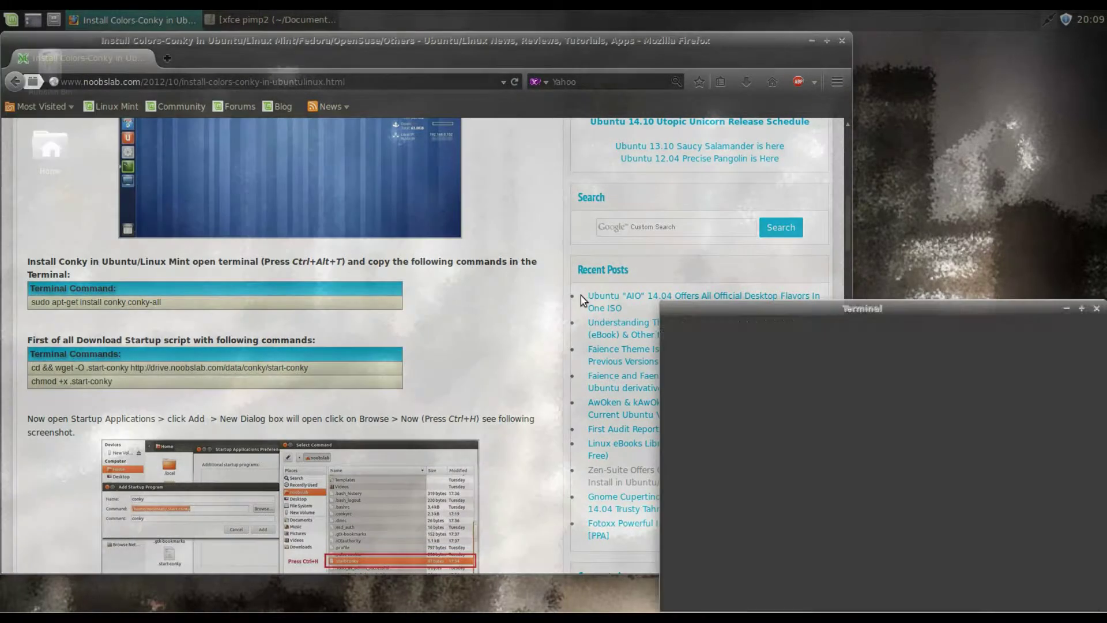
pyautogui.moveTo(755, 308); pyautogui.dragTo(572, 209)
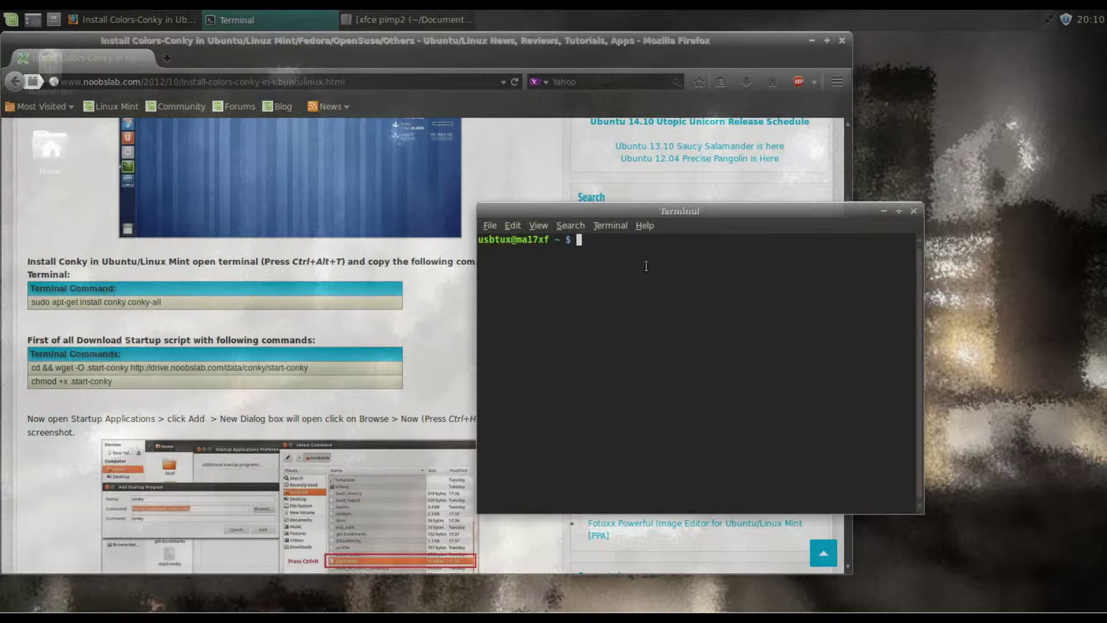
# - Install conky-all with sudo apt-get install conky-all, then select the article's start-conky wget line
pyautogui.write('sudo apt')
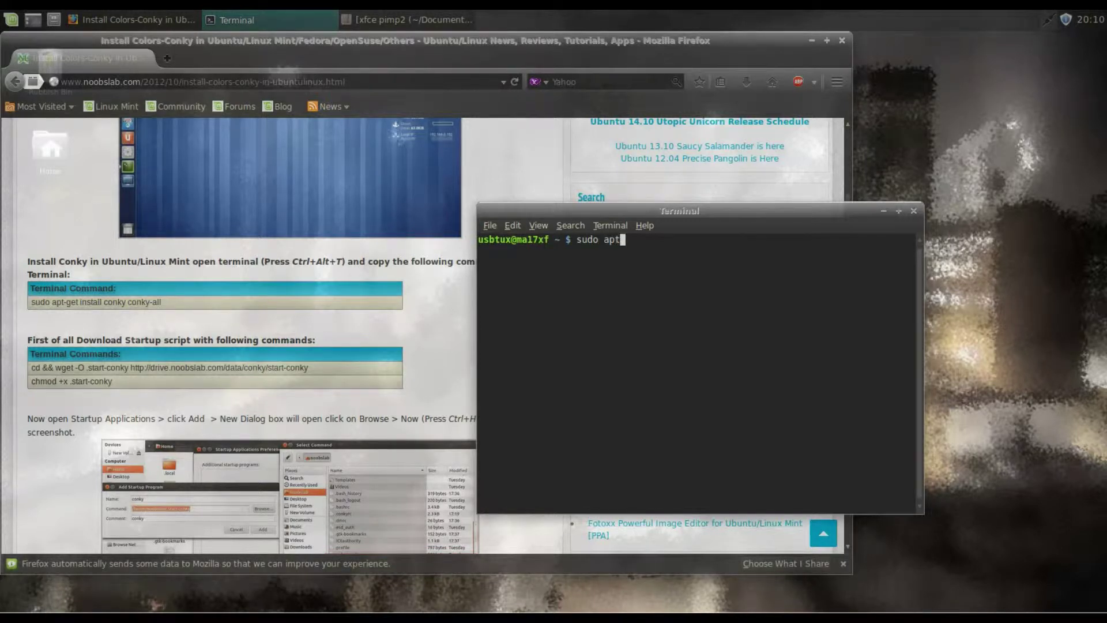
pyautogui.write('-get install conky-all')
pyautogui.press('Return')
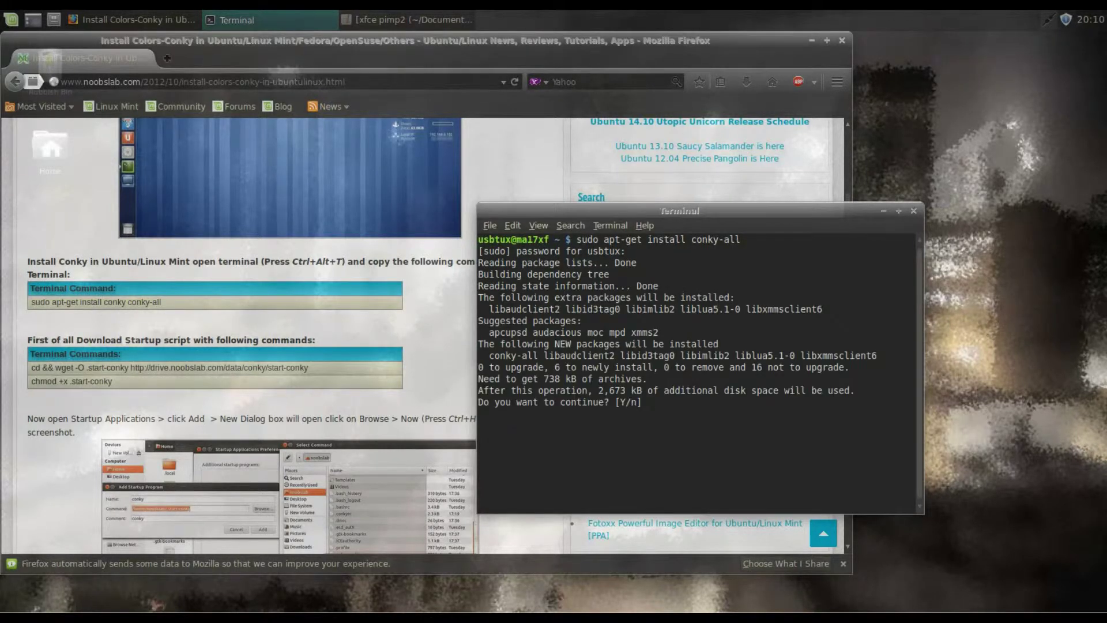
pyautogui.write('y')
pyautogui.press('Return')
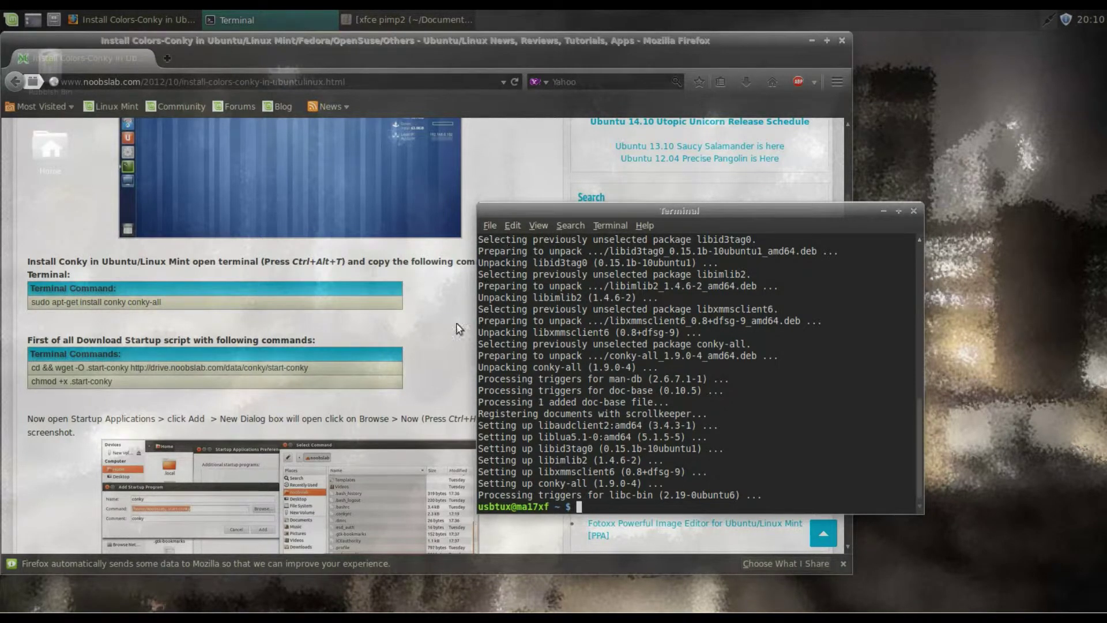
pyautogui.moveTo(344, 369); pyautogui.dragTo(31, 367)
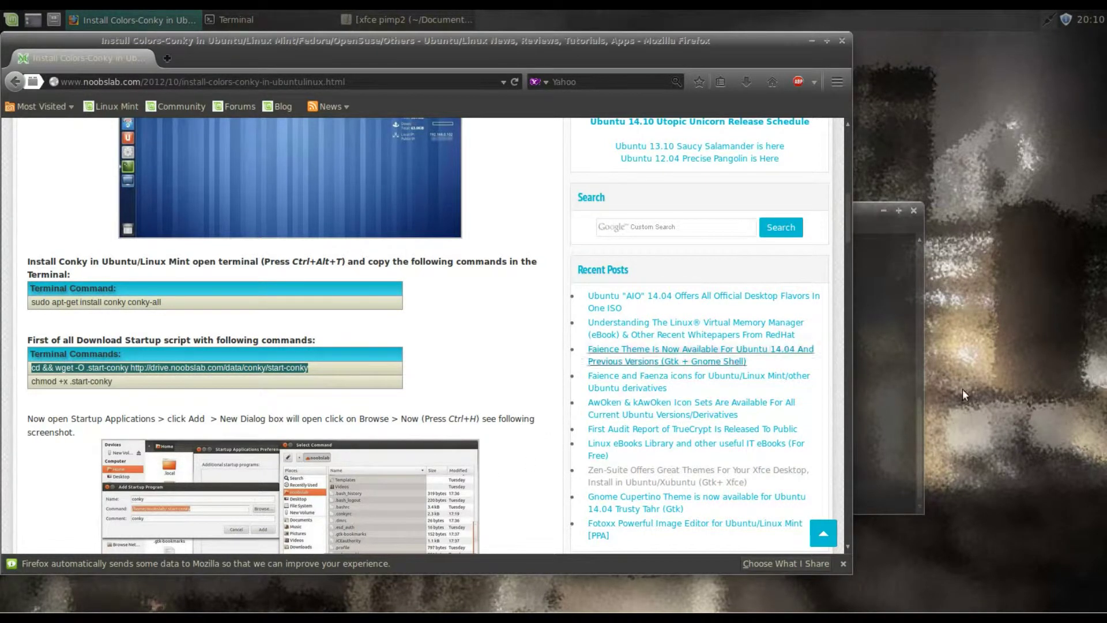
# - Paste and run the wget command to download .start-conky into the home folder
pyautogui.click(893, 299)
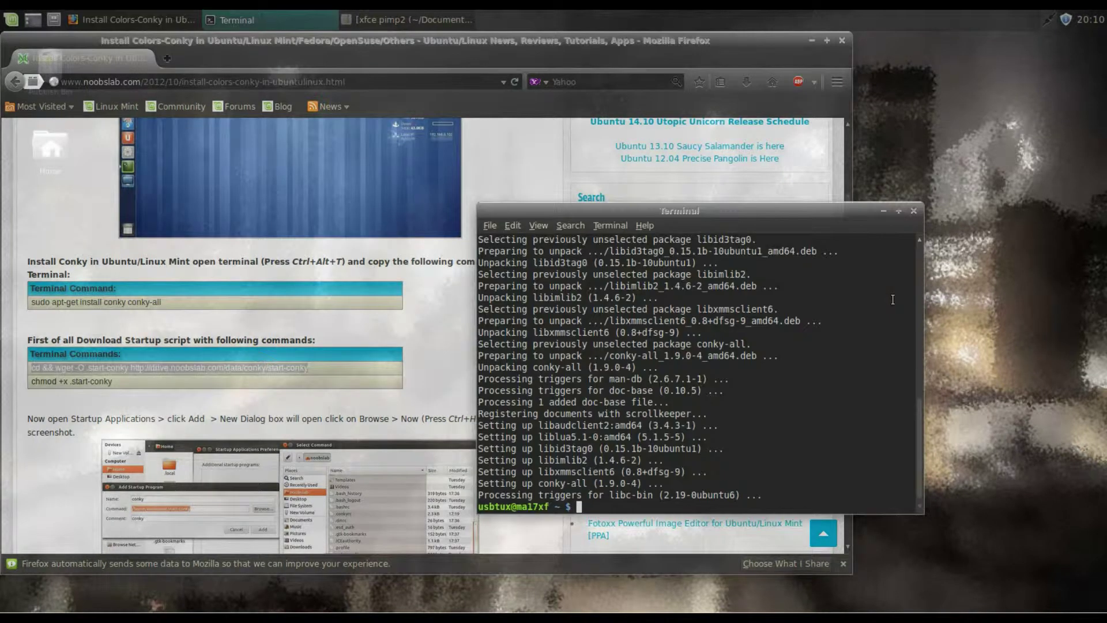
pyautogui.middleClick(626, 505)
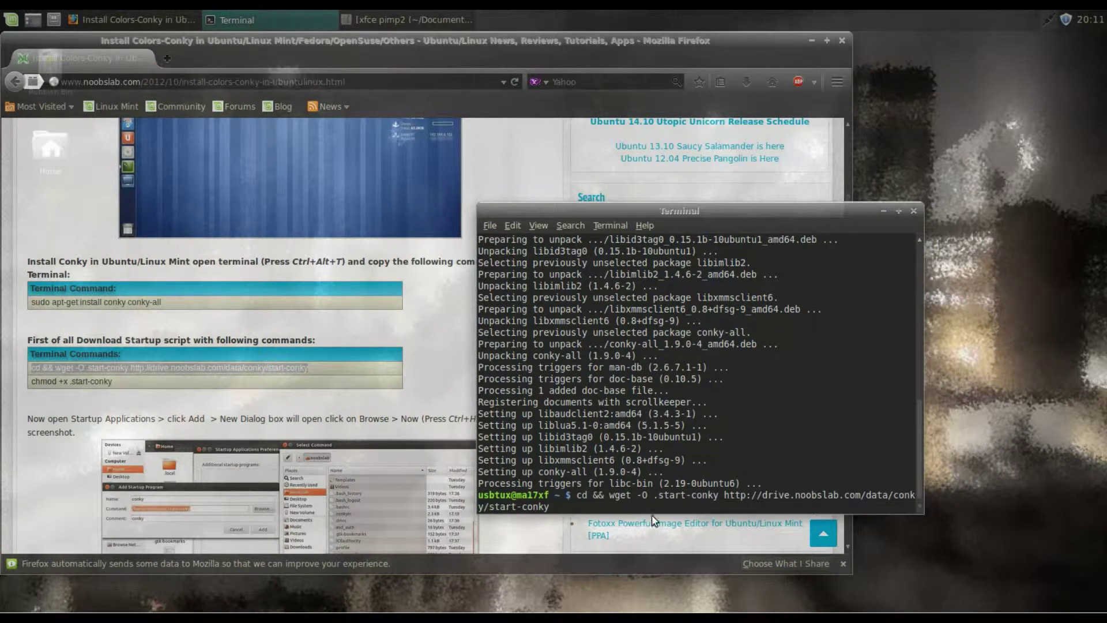
pyautogui.press('Return')
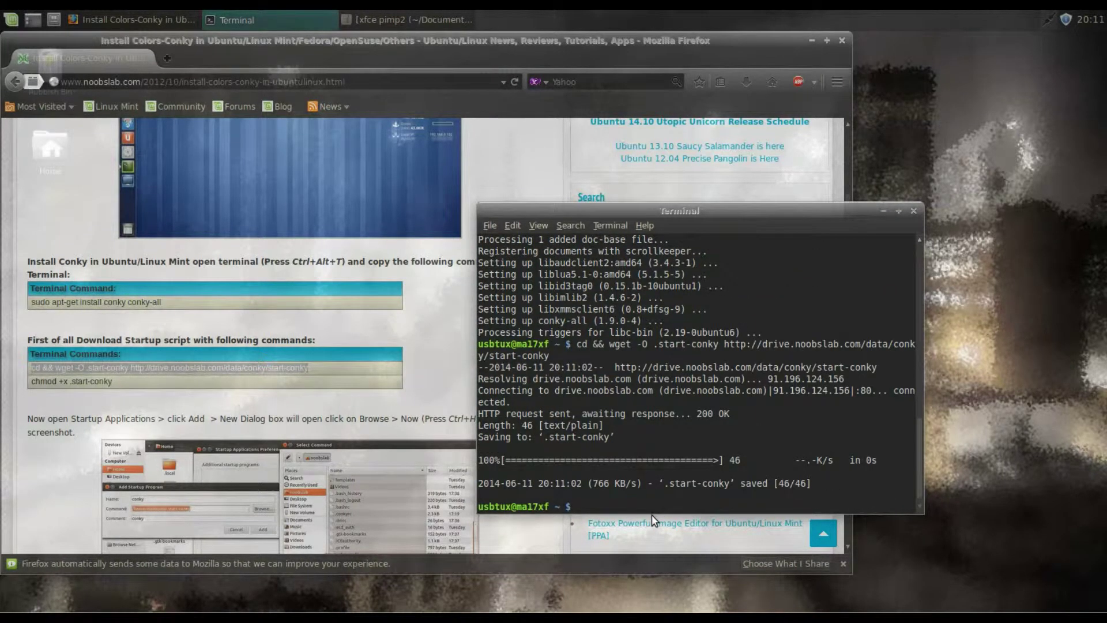
# - Copy and run chmod +x .start-conky in the terminal, then return to the article
pyautogui.tripleClick(97, 381)
pyautogui.moveTo(97, 382); pyautogui.dragTo(32, 383)
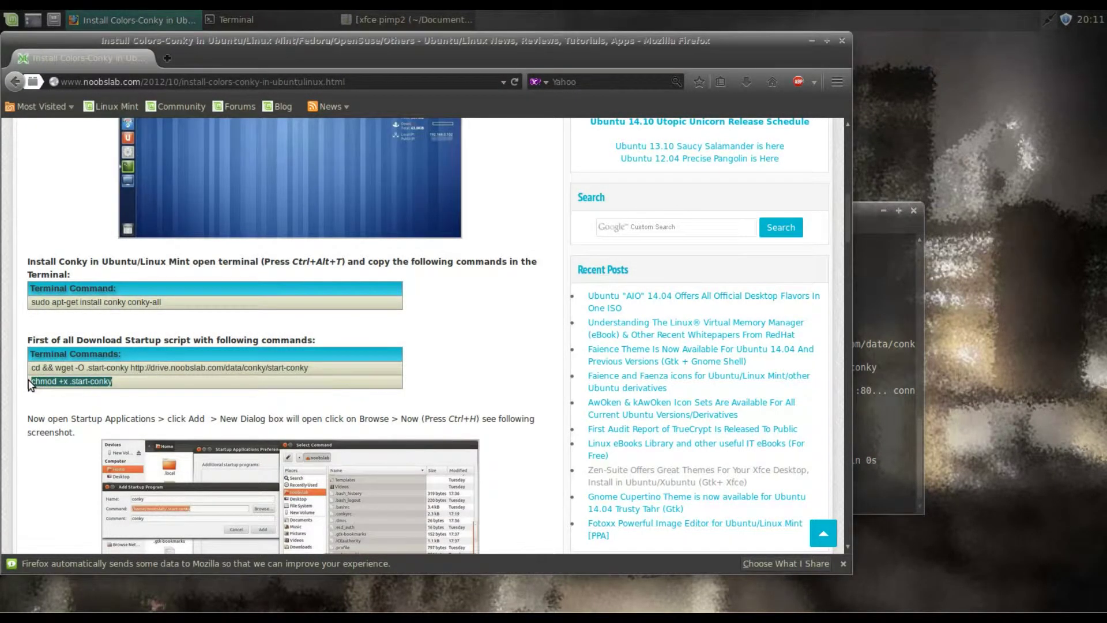
pyautogui.click(870, 225)
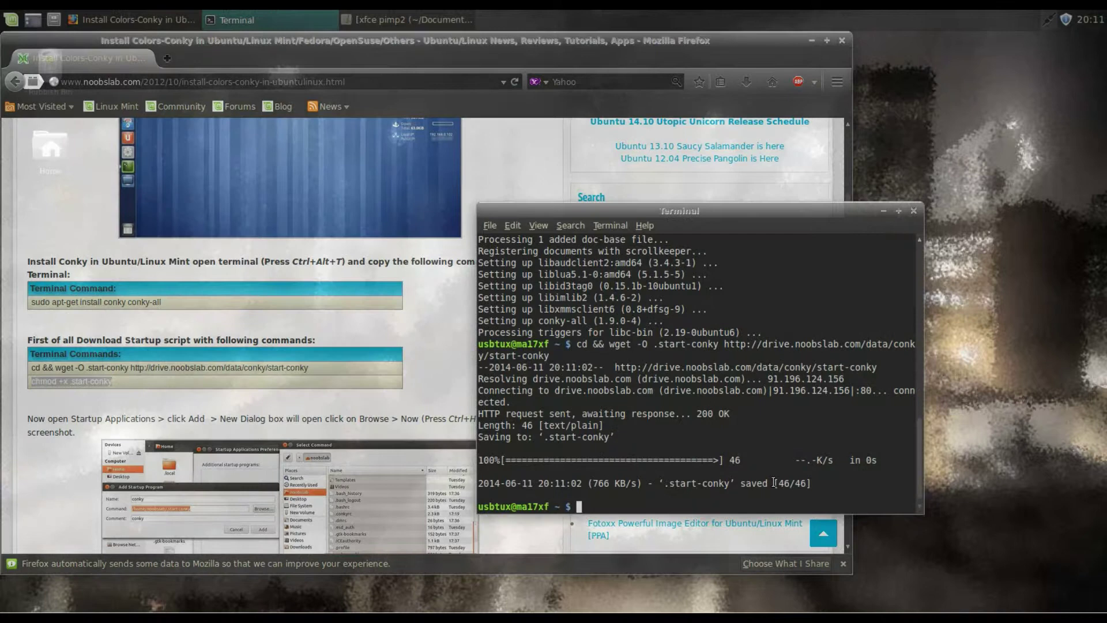
pyautogui.middleClick(623, 504)
pyautogui.press('Return')
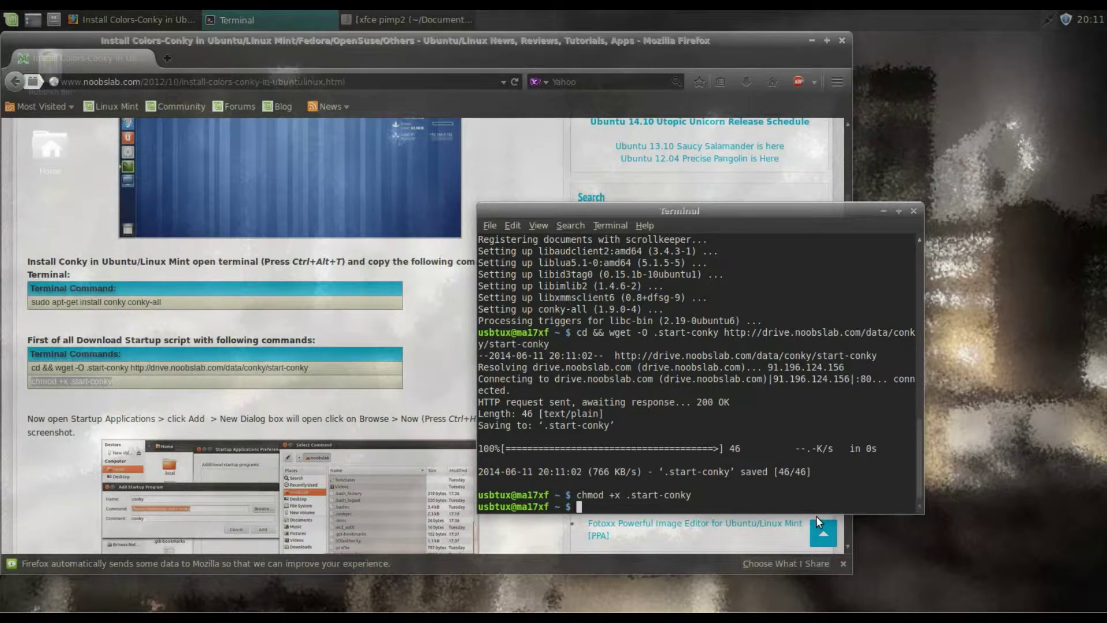
pyautogui.click(455, 363)
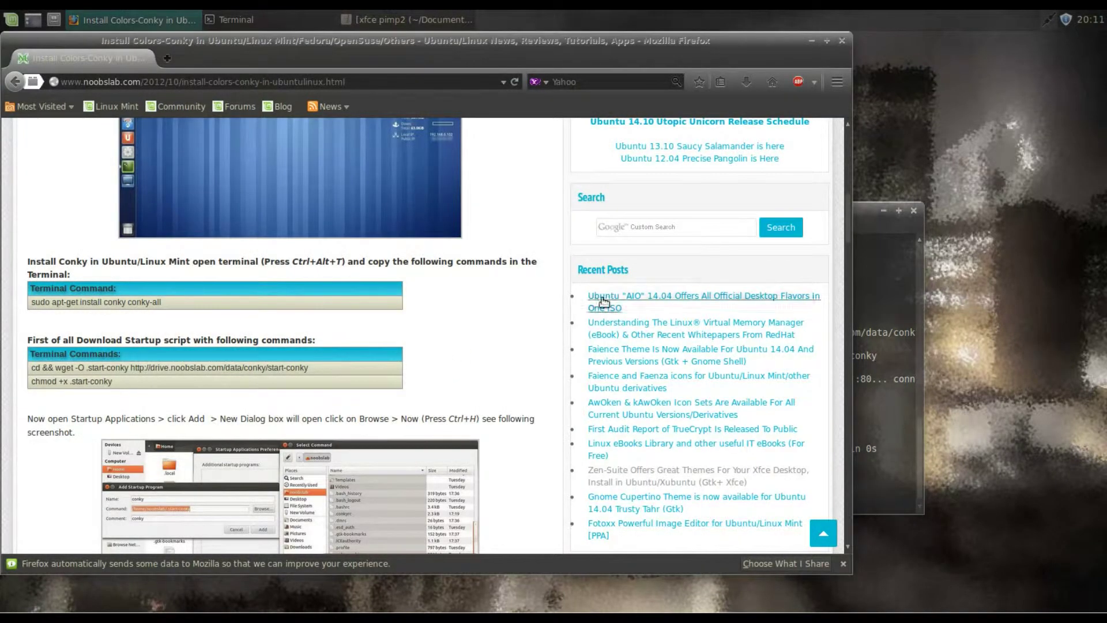
pyautogui.scroll(-4, 502, 334)
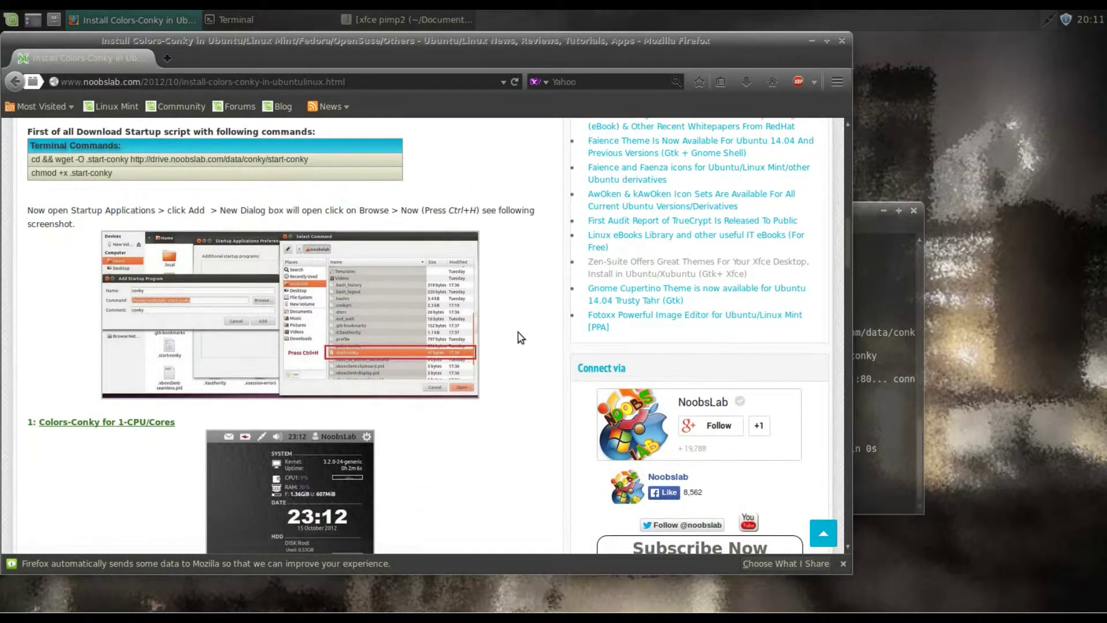
pyautogui.scroll(-1, 520, 337)
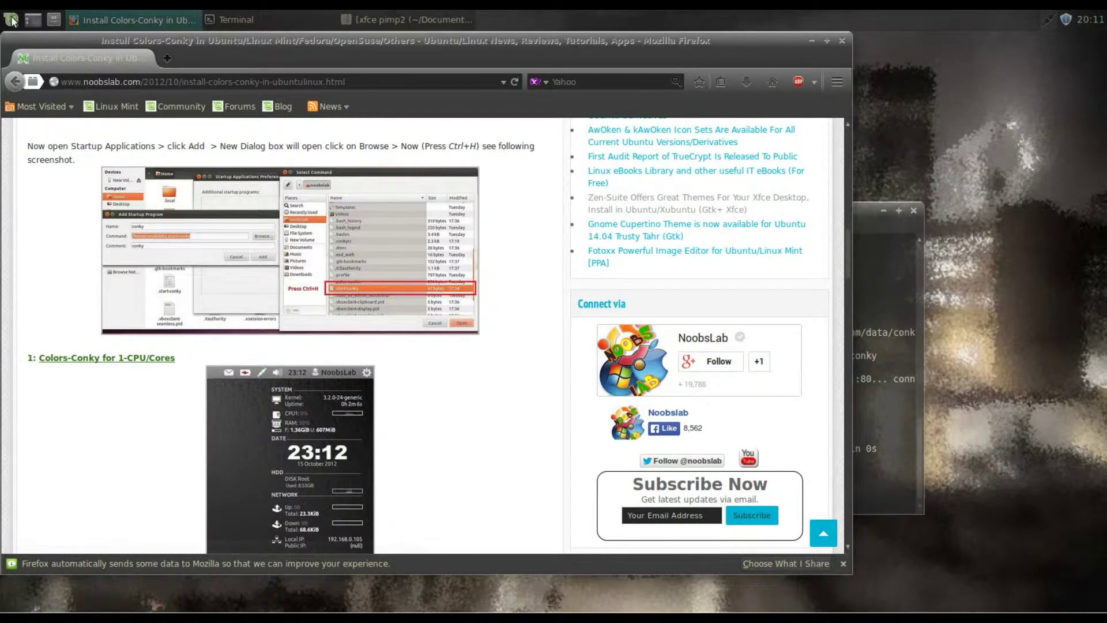
# - Open Session and Startup's Application Autostart list in the Settings Manager
pyautogui.click(15, 21)
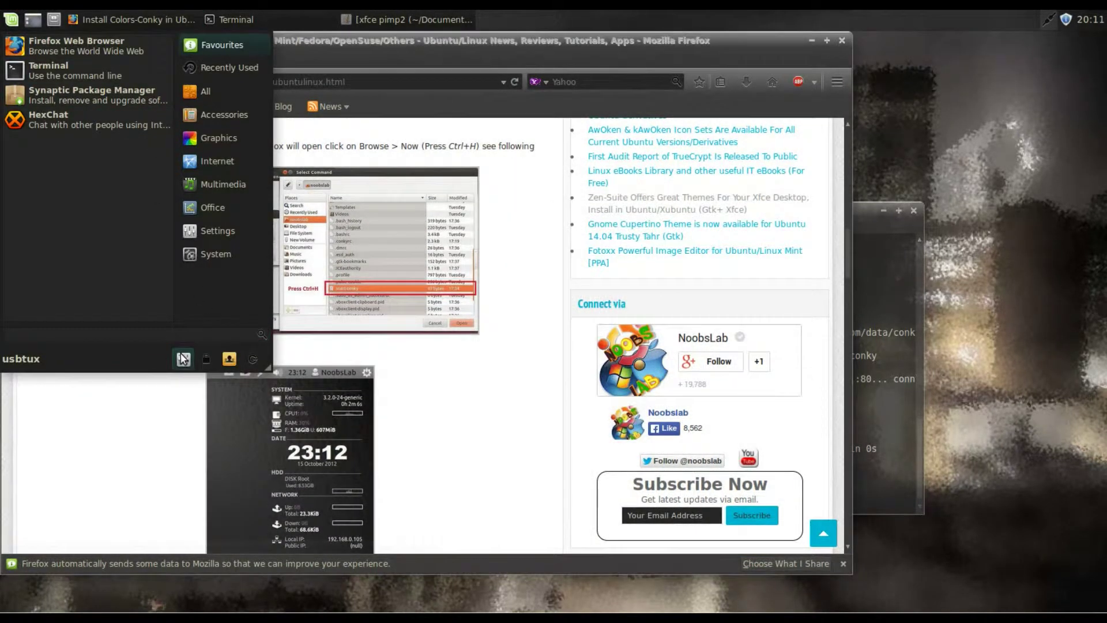
pyautogui.click(185, 356)
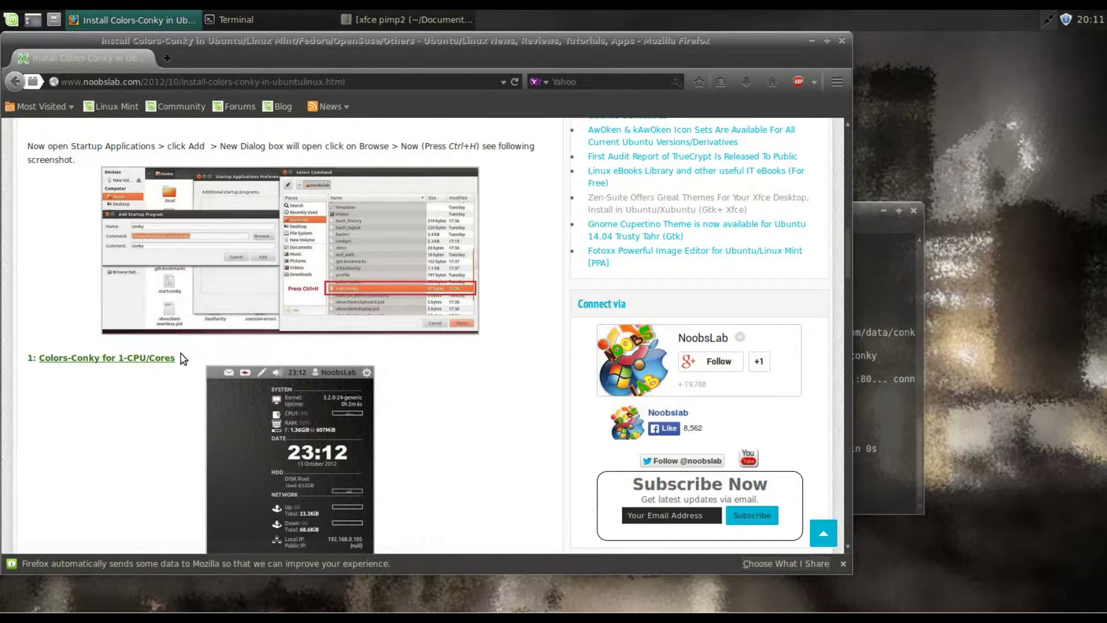
pyautogui.moveTo(762, 238); pyautogui.dragTo(757, 392)
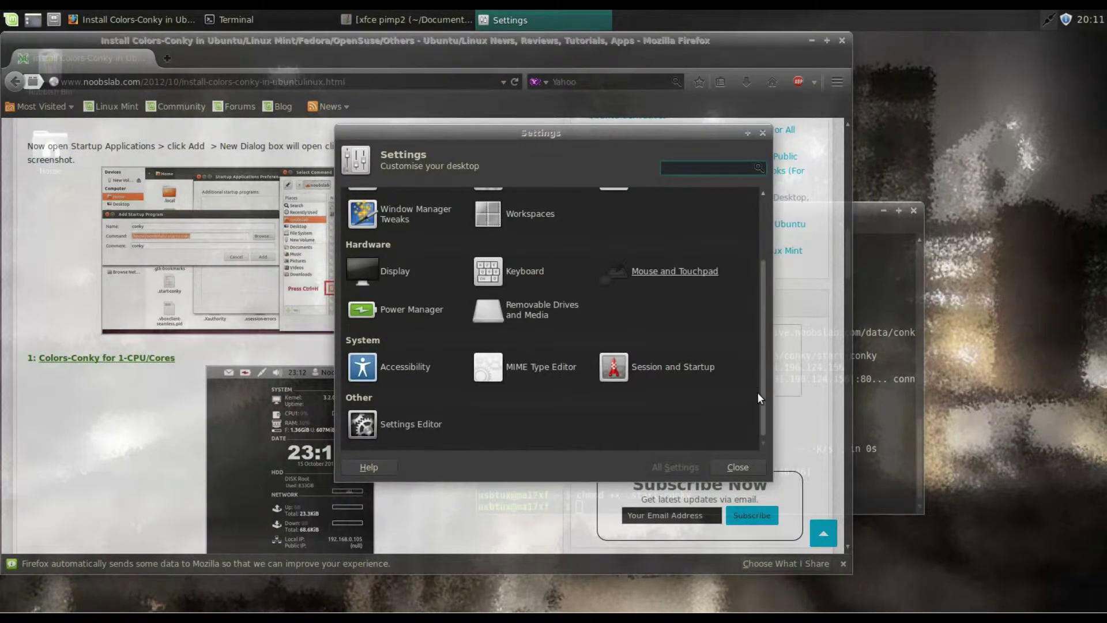
pyautogui.click(686, 373)
pyautogui.moveTo(618, 136); pyautogui.dragTo(372, 122)
pyautogui.click(216, 168)
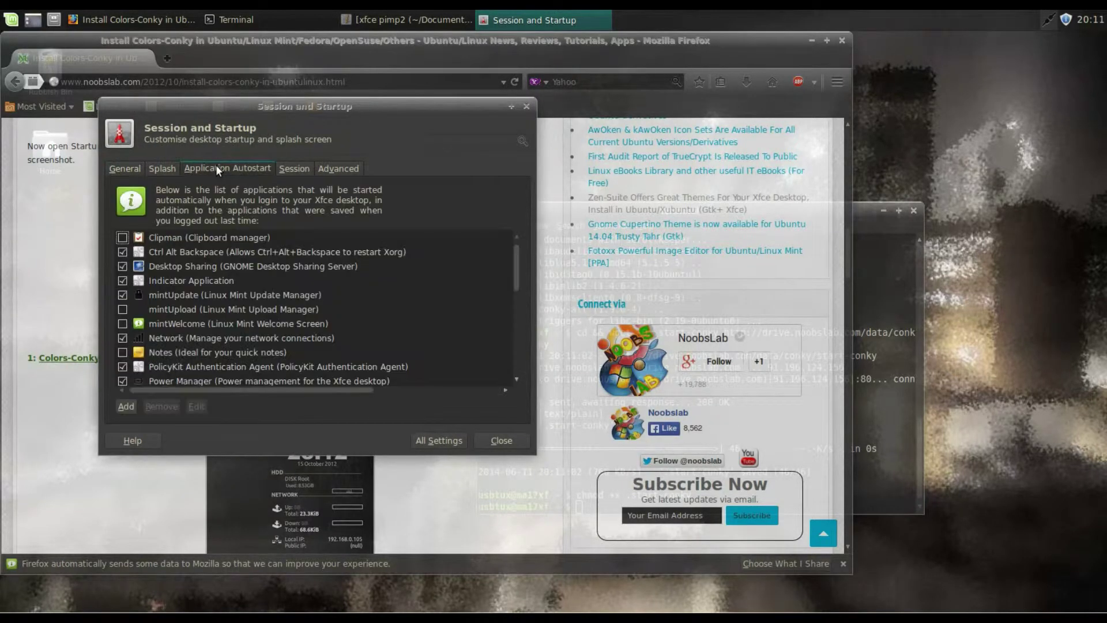
pyautogui.moveTo(514, 271); pyautogui.dragTo(509, 395)
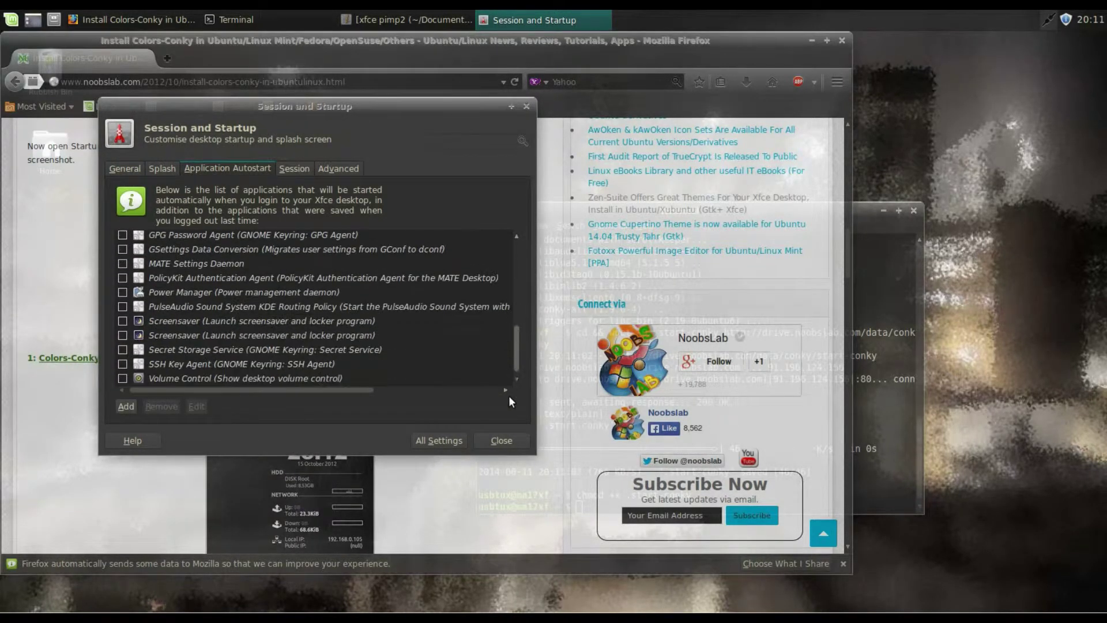
# - Add a 'conky start' autostart entry whose command is the hidden home-folder .start-conky script
pyautogui.click(125, 405)
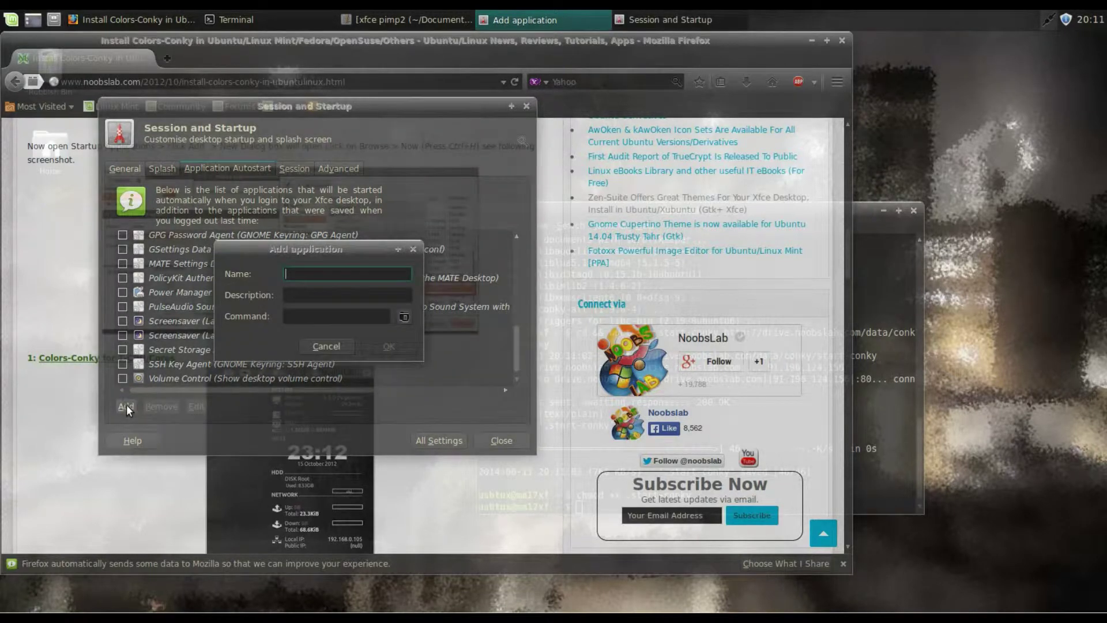
pyautogui.write('conky start')
pyautogui.click(403, 317)
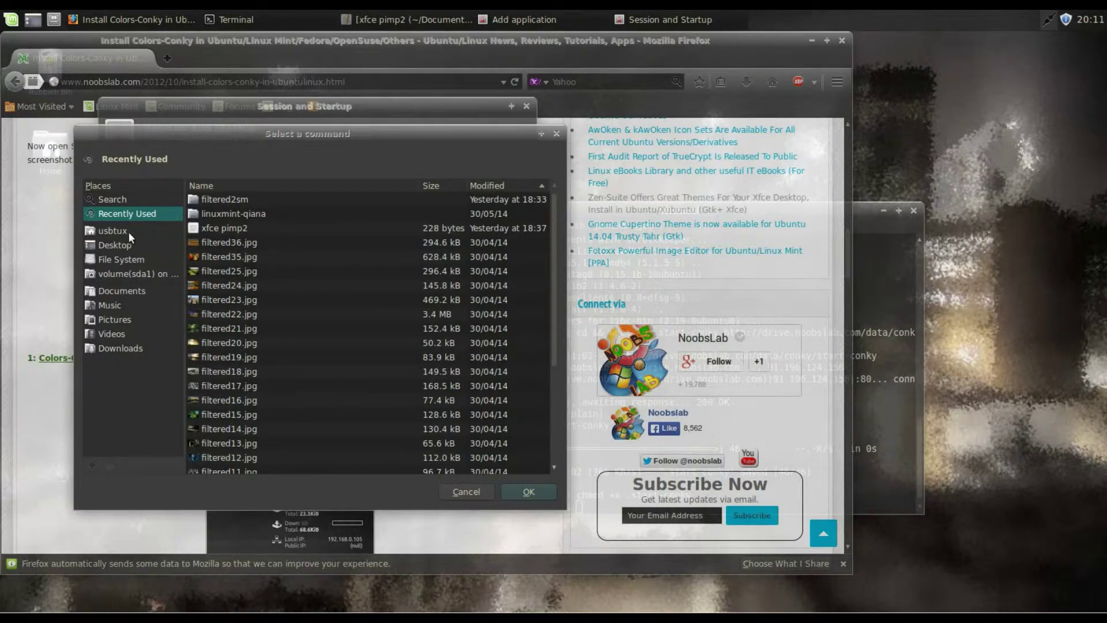
pyautogui.click(126, 230)
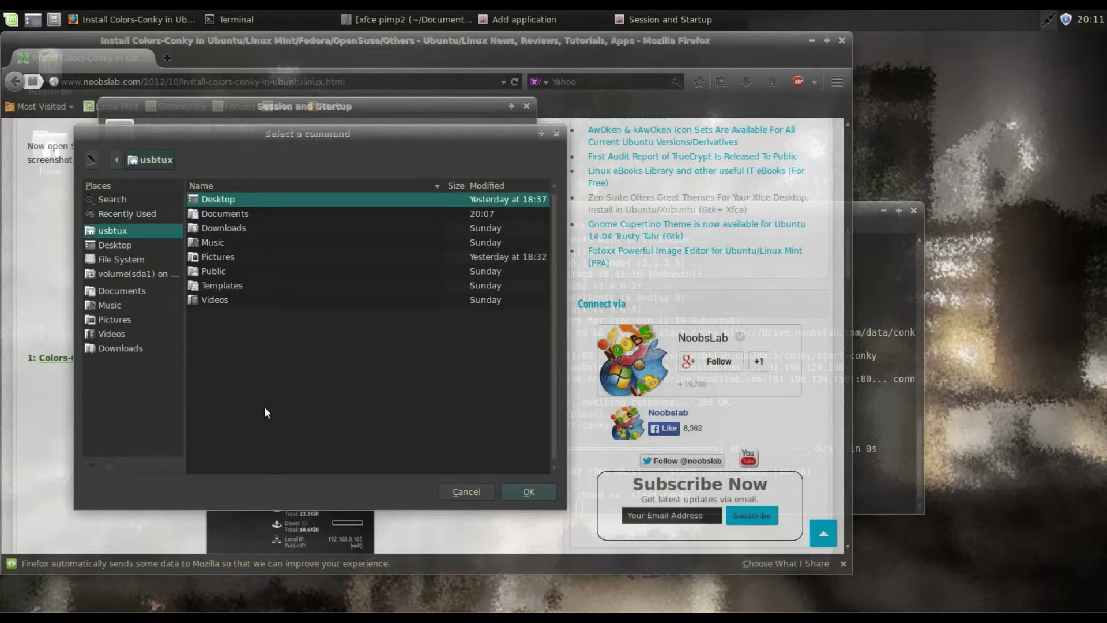
pyautogui.hotkey('ctrl', 'h')
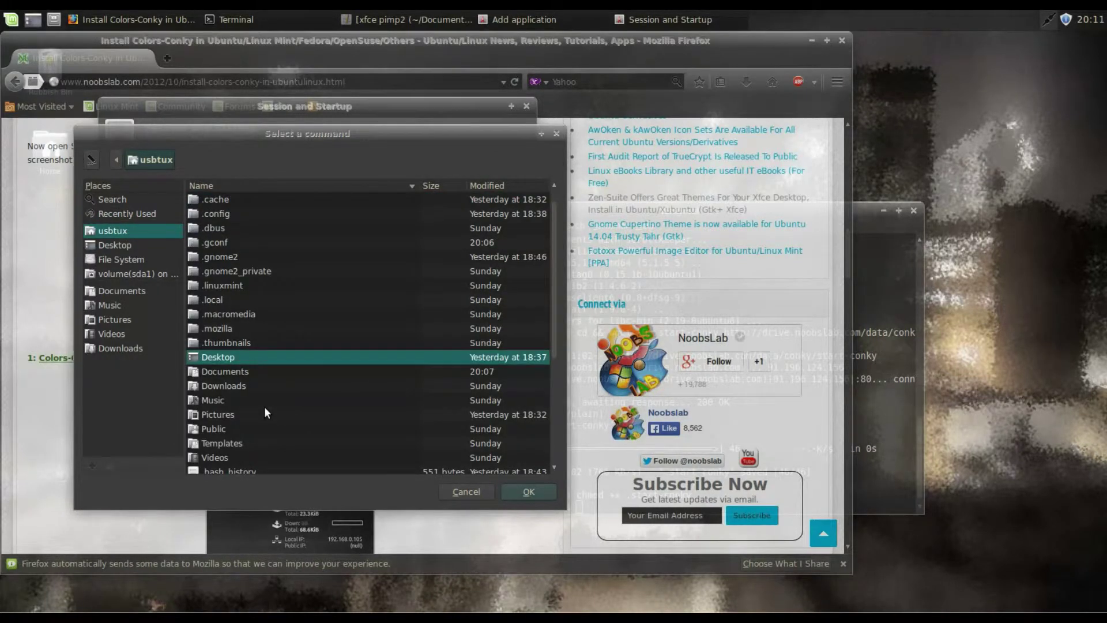
pyautogui.scroll(-4, 292, 399)
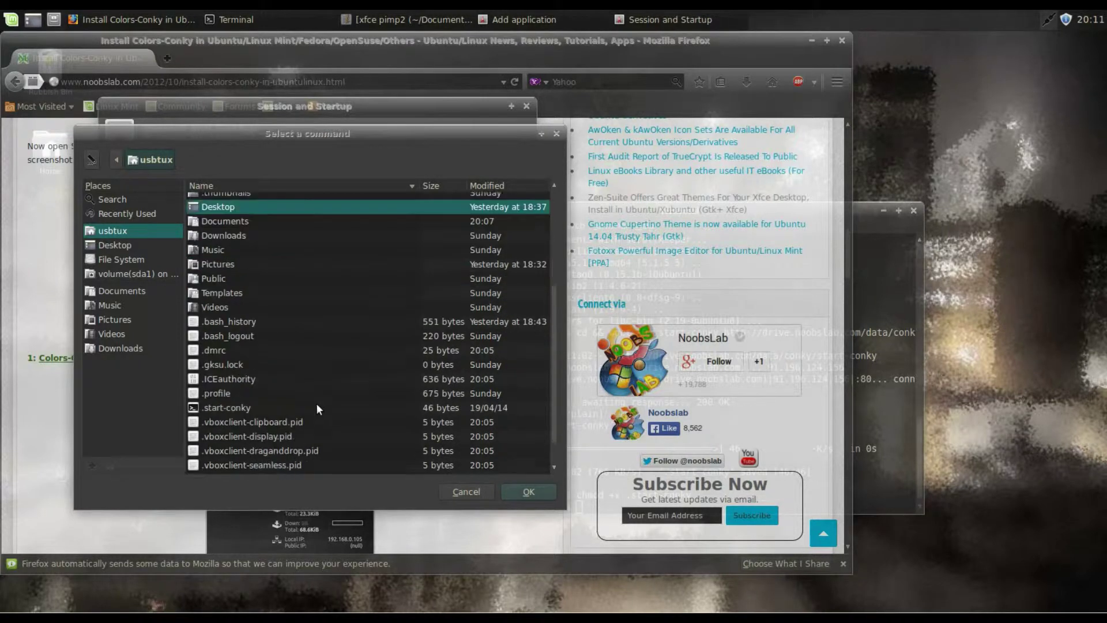
pyautogui.scroll(-1, 318, 402)
pyautogui.click(214, 378)
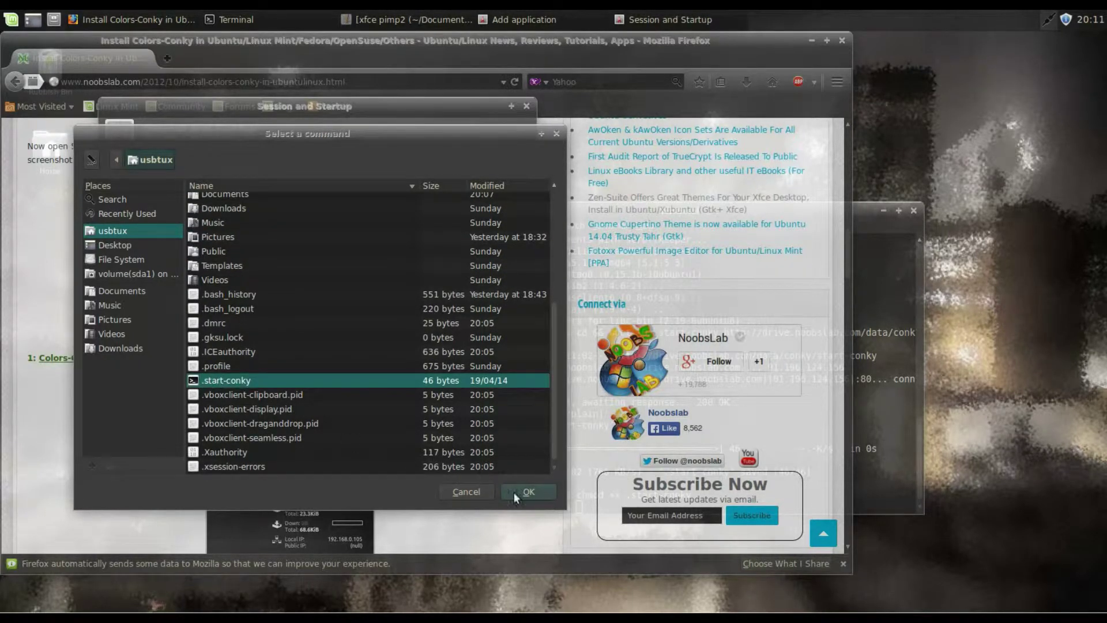
pyautogui.click(528, 492)
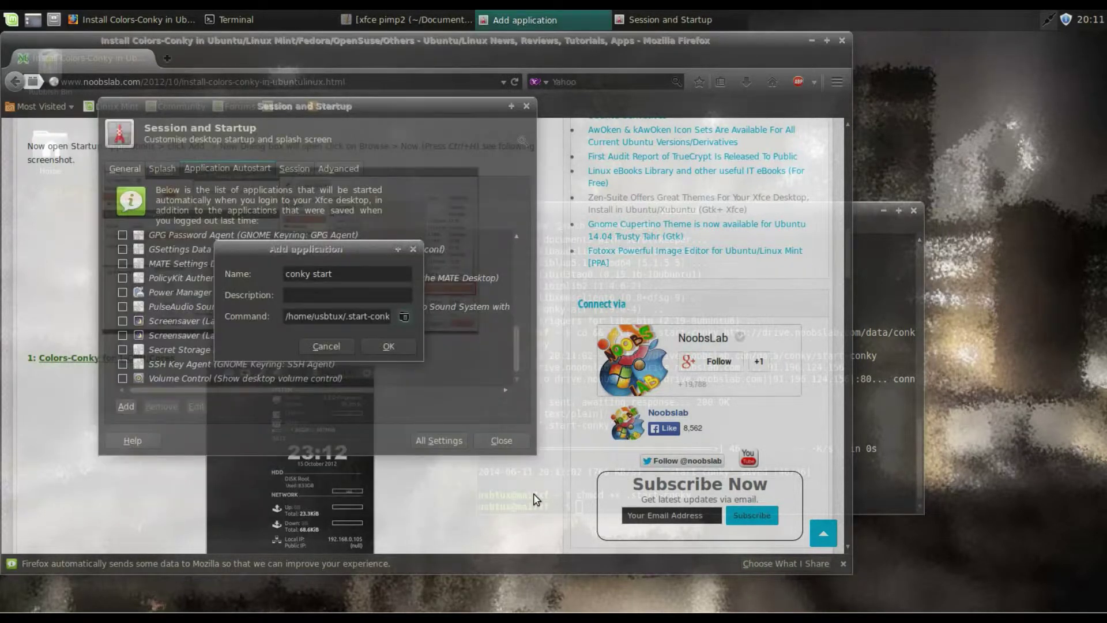
pyautogui.click(378, 347)
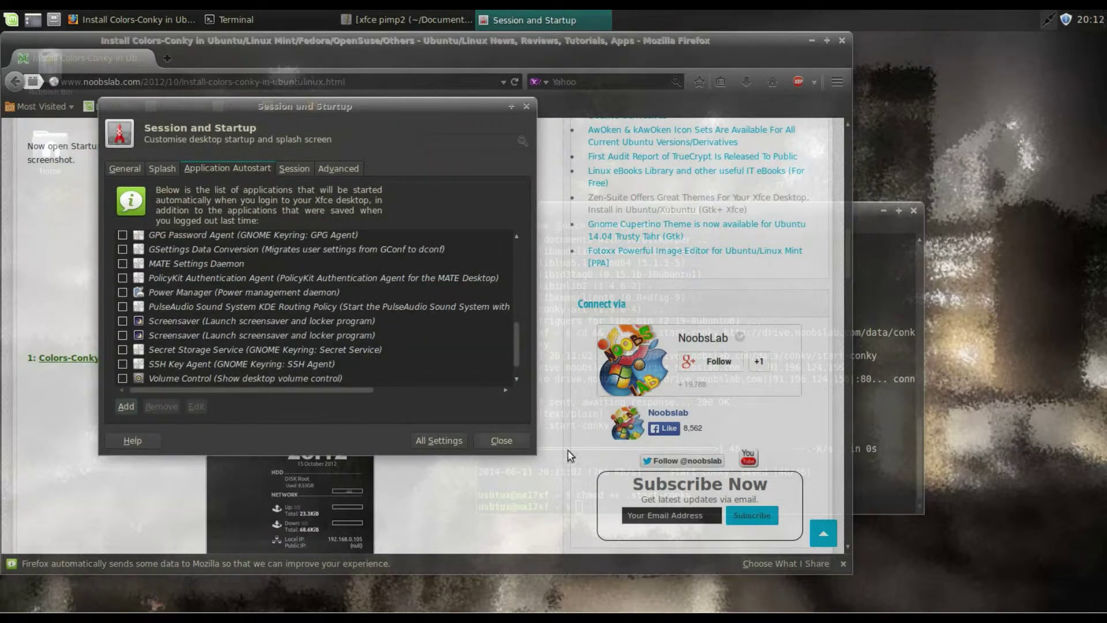
# - Close the startup settings and scroll down the NoobsLab guide
pyautogui.click(496, 434)
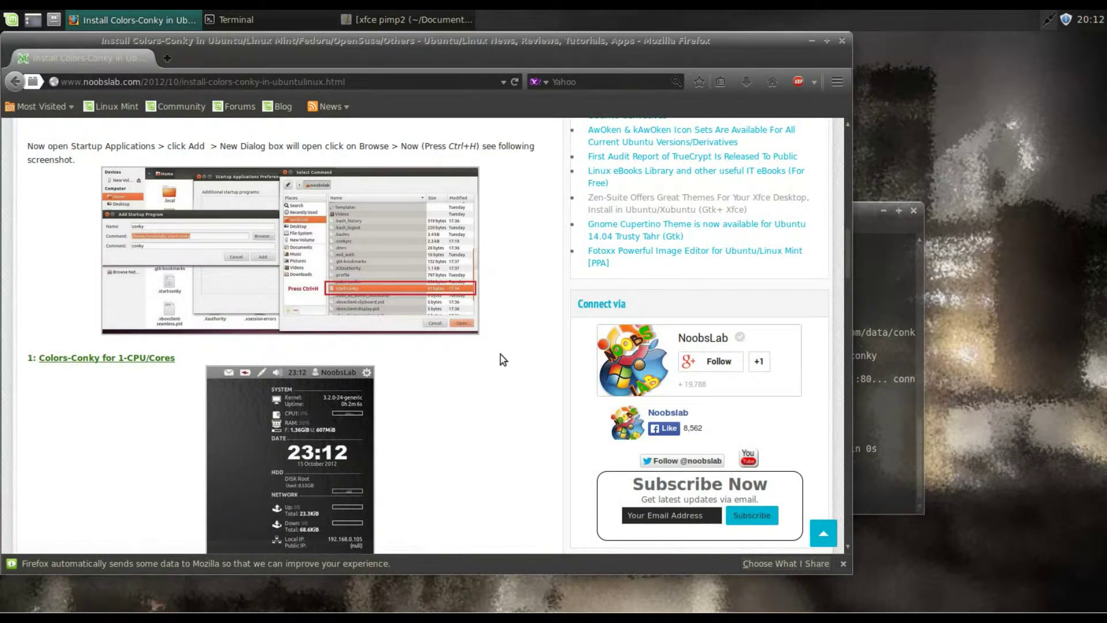
pyautogui.scroll(-4, 510, 348)
pyautogui.scroll(-1, 509, 348)
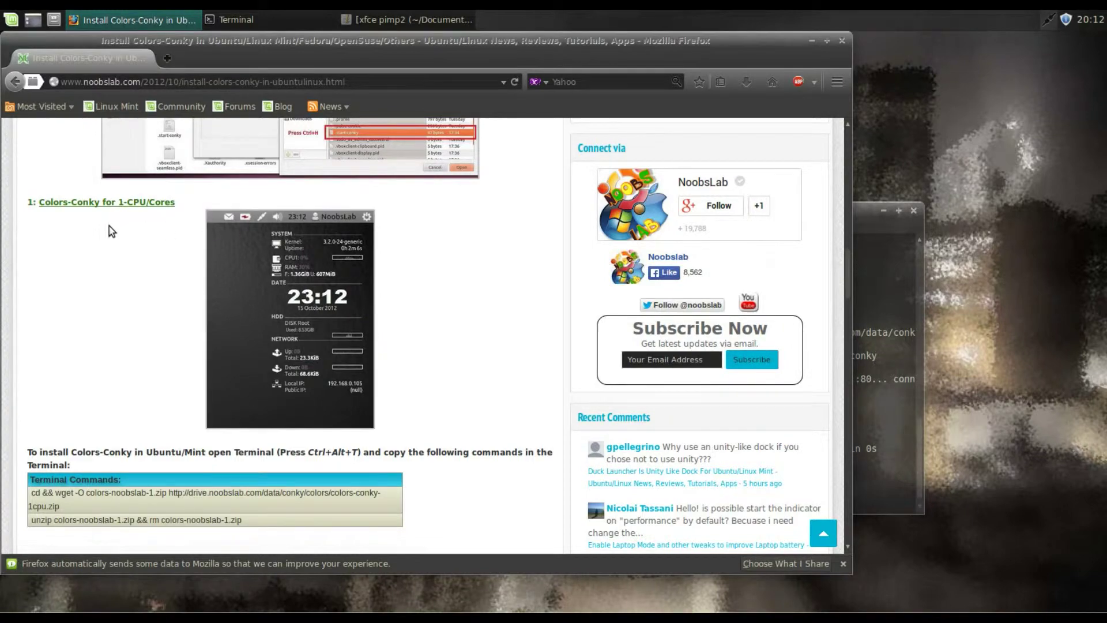
pyautogui.moveTo(127, 201); pyautogui.dragTo(118, 199)
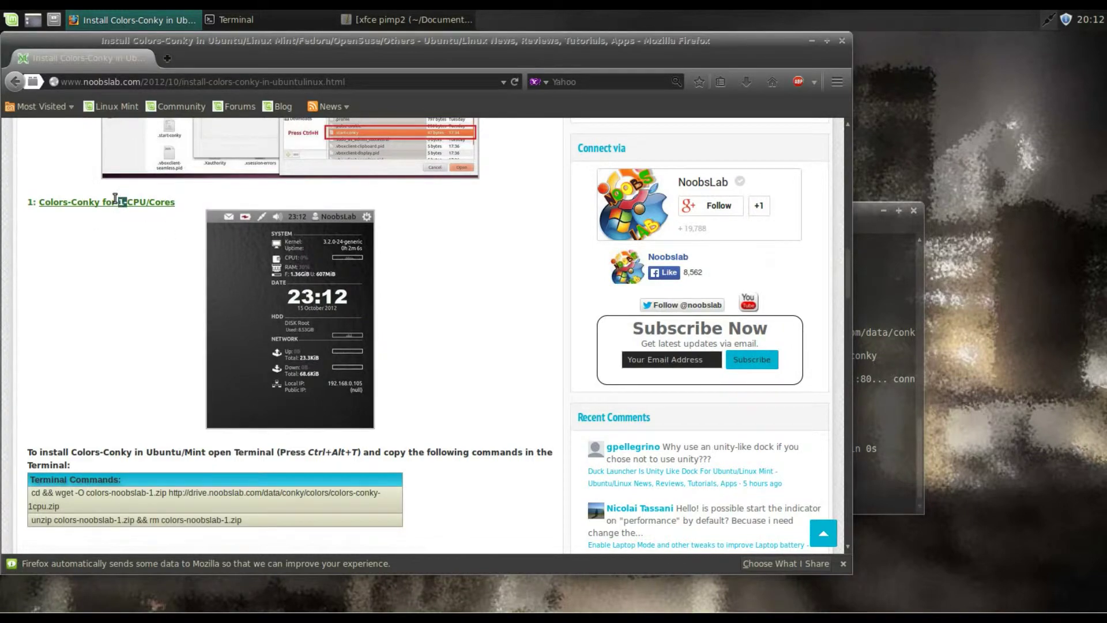
pyautogui.click(486, 343)
# - Select the Colors-Conky for 2-CPU/Cores wget download command in the guide
pyautogui.scroll(-10, 478, 288)
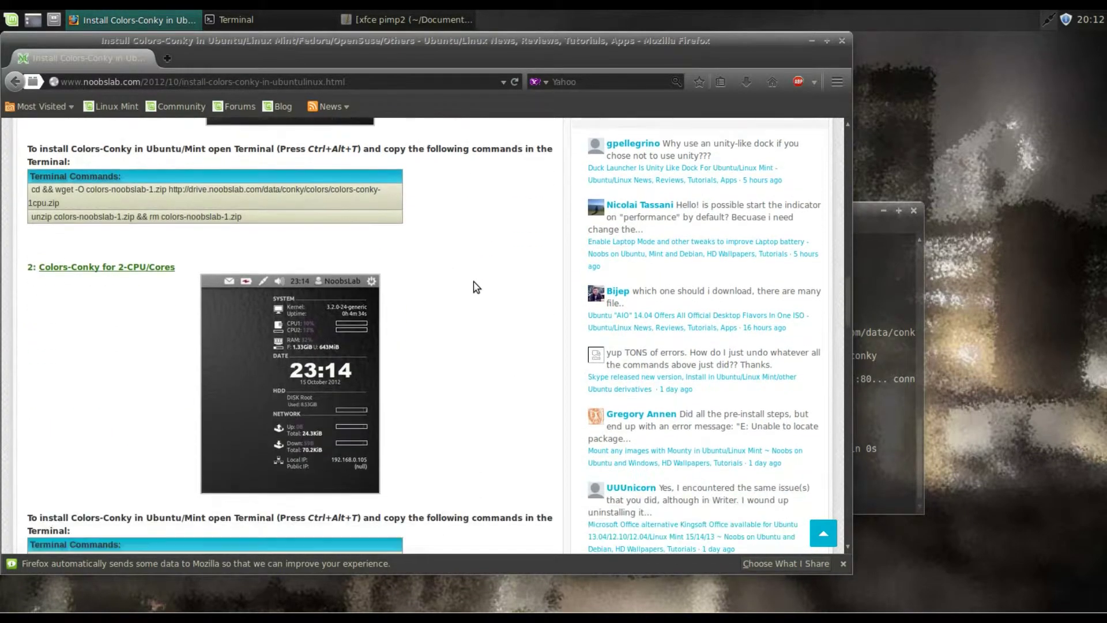
pyautogui.scroll(-4, 474, 282)
pyautogui.scroll(1, 474, 282)
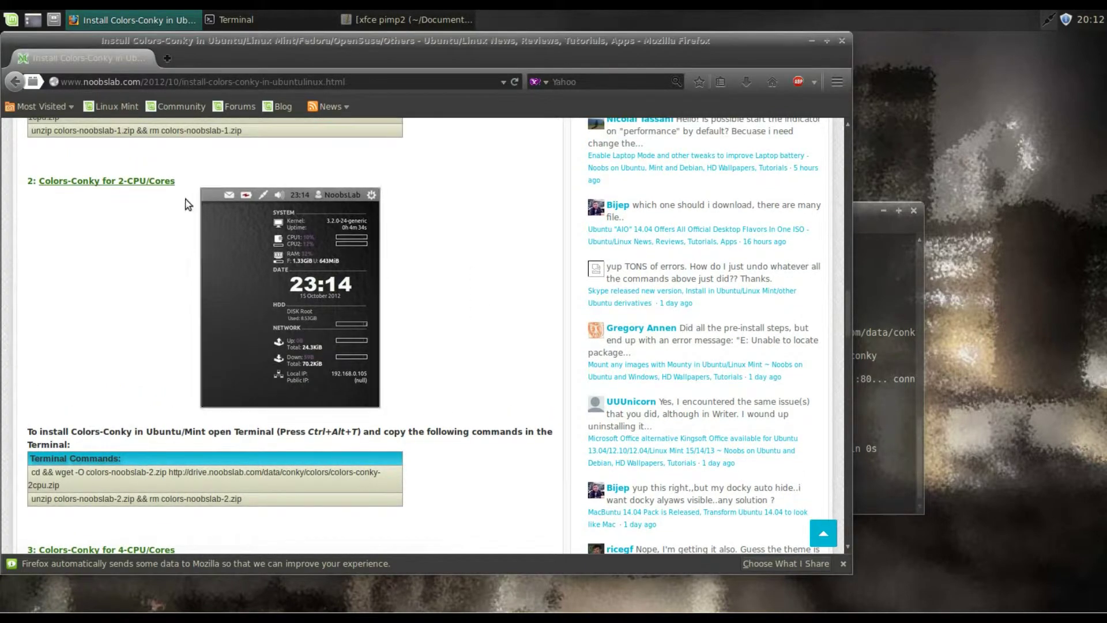
pyautogui.scroll(-6, 464, 269)
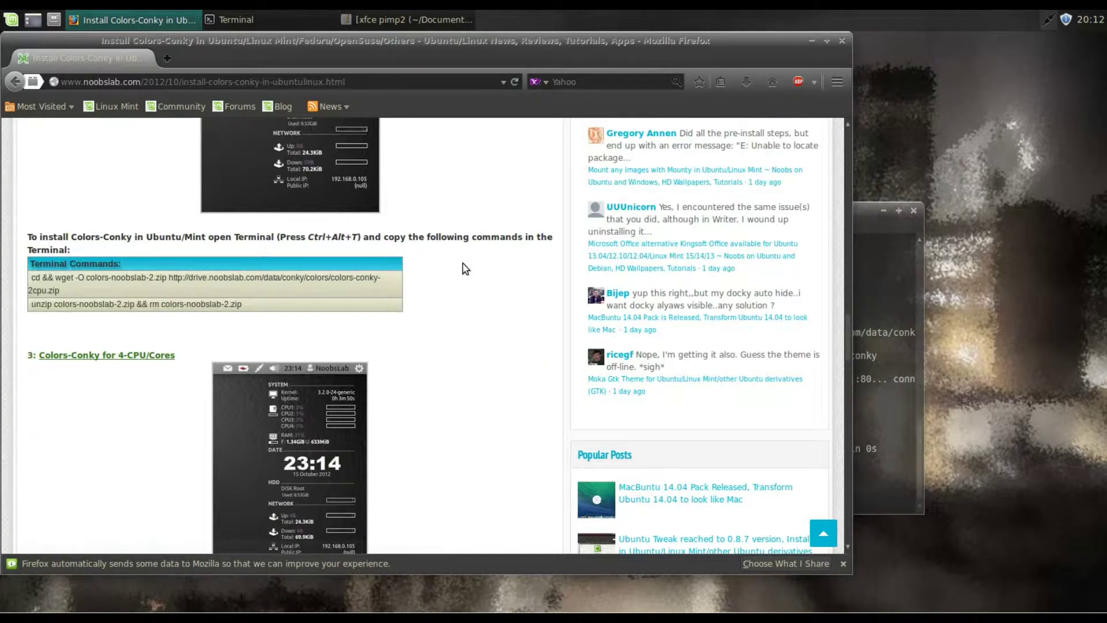
pyautogui.scroll(-9, 466, 268)
pyautogui.scroll(3, 466, 269)
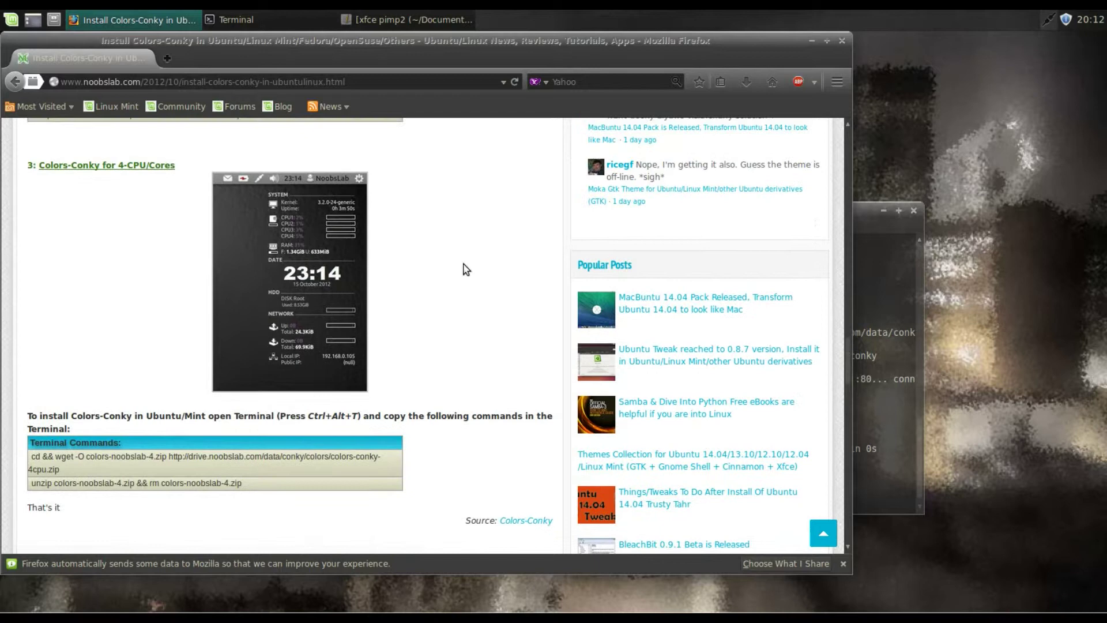
pyautogui.scroll(1, 466, 269)
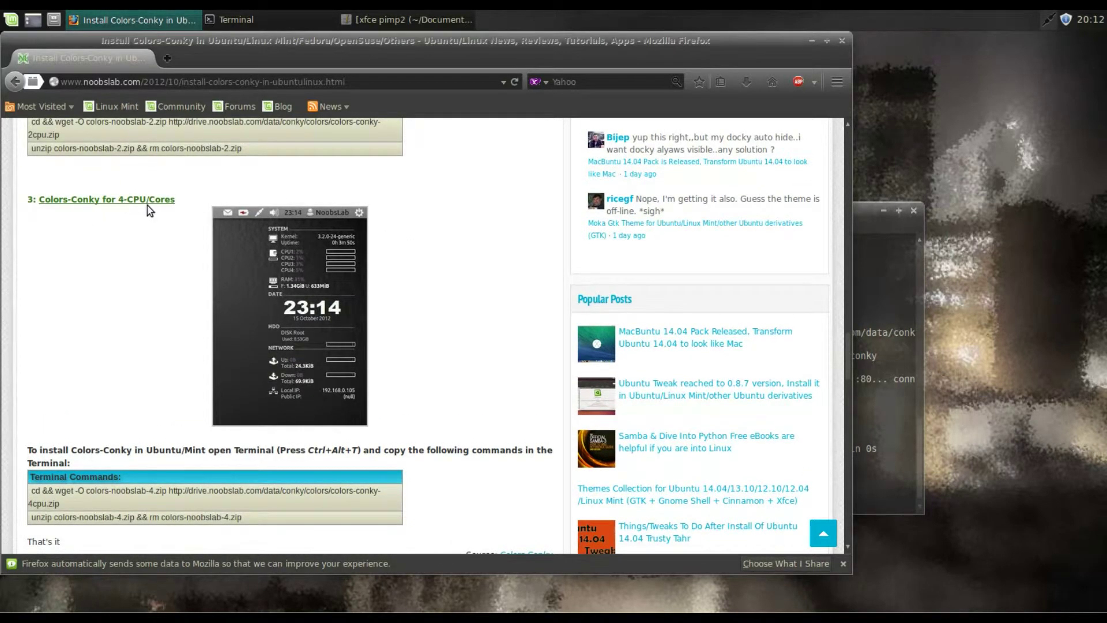
pyautogui.scroll(6, 435, 263)
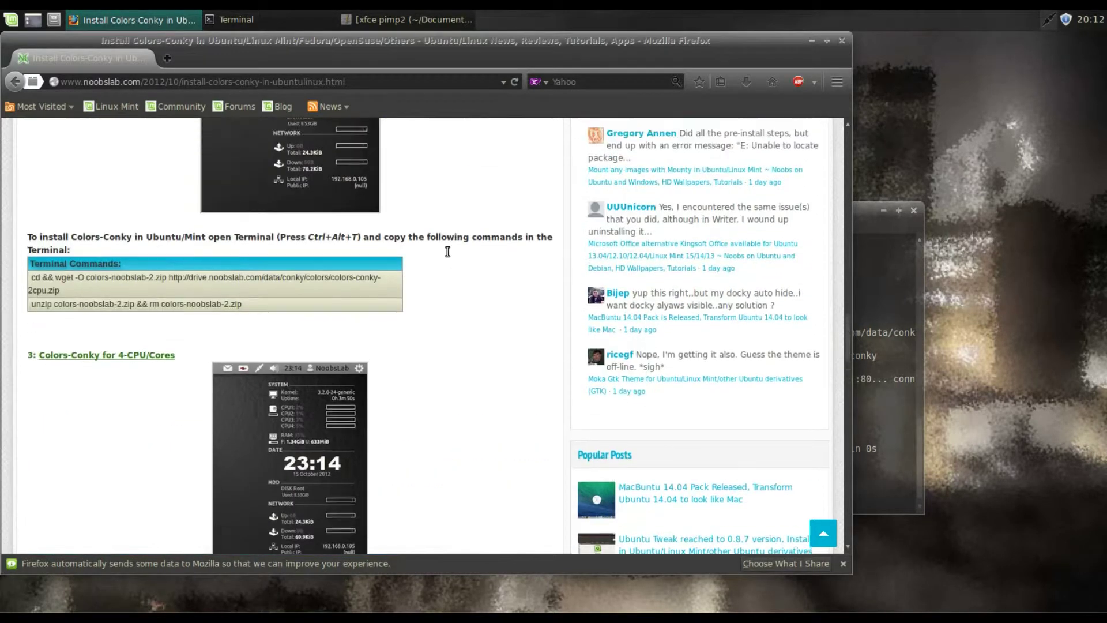
pyautogui.scroll(5, 513, 286)
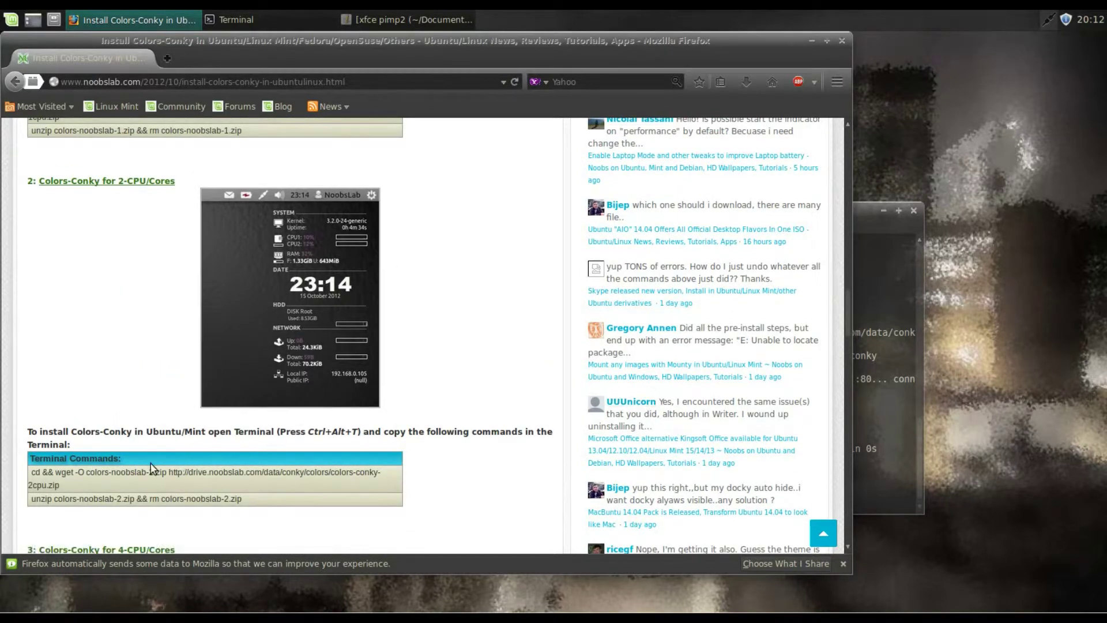
pyautogui.moveTo(61, 484); pyautogui.dragTo(29, 468)
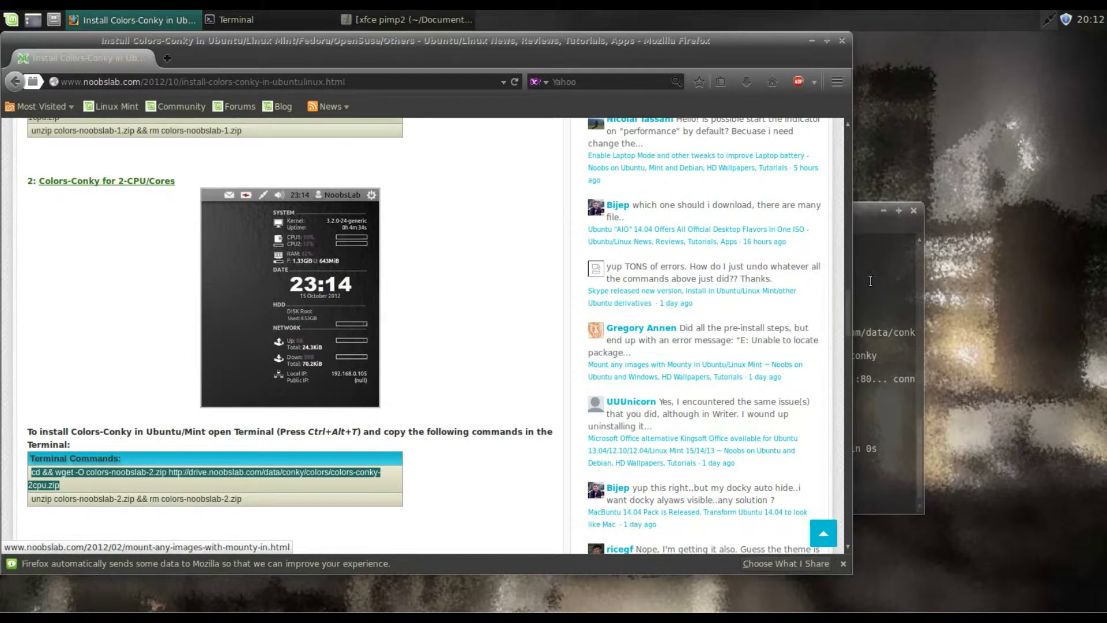
# - Paste and run the wget command to download colors-noobslab-2.zip
pyautogui.click(880, 229)
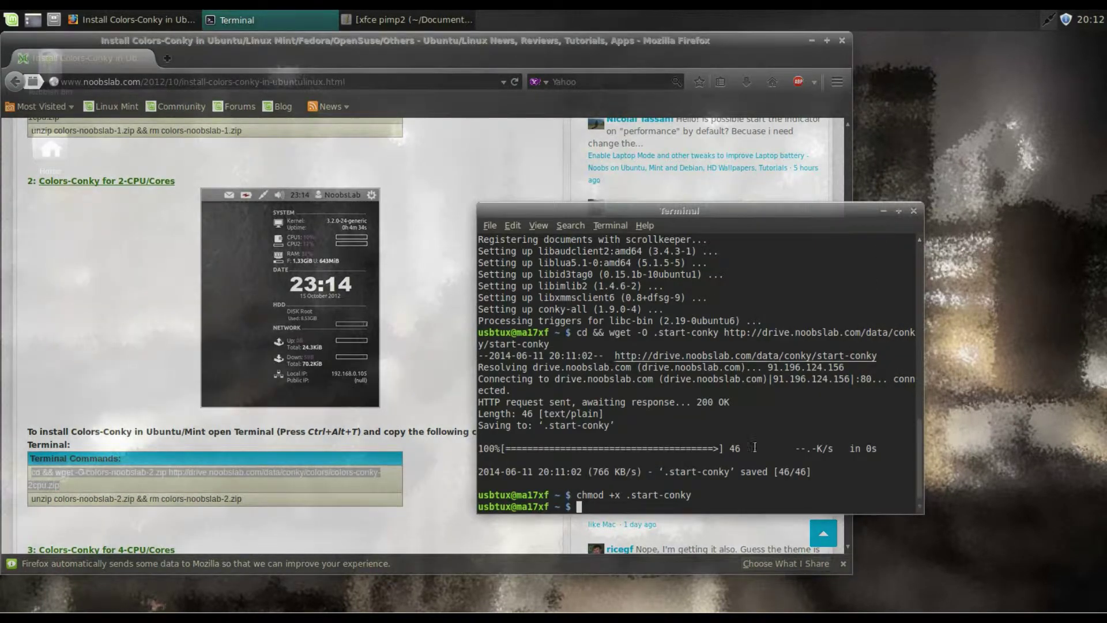
pyautogui.rightClick(667, 502)
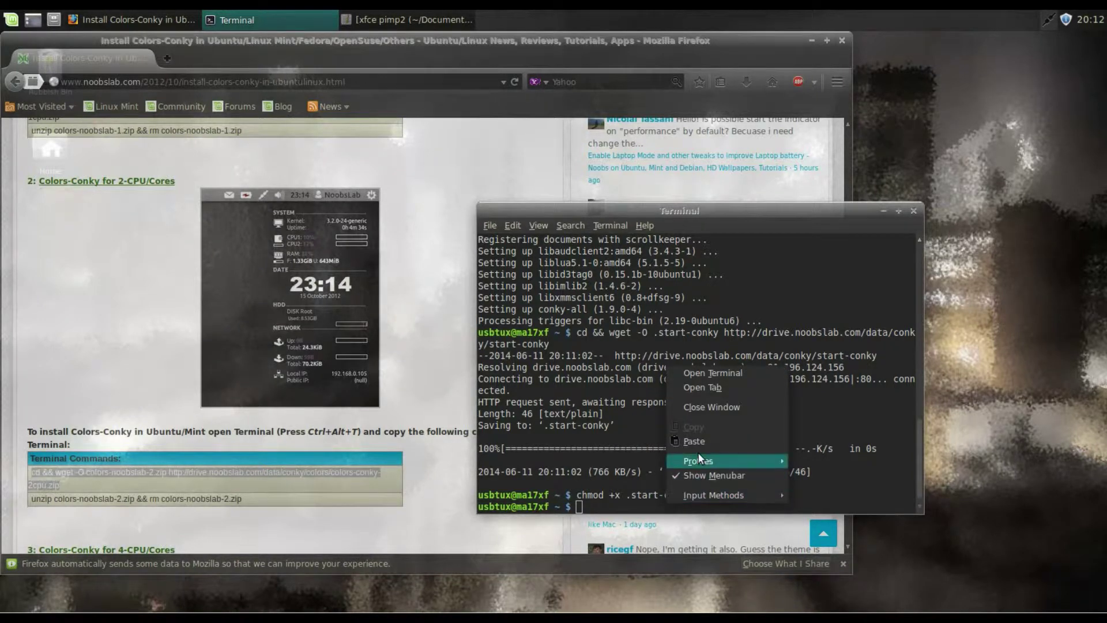
pyautogui.click(704, 439)
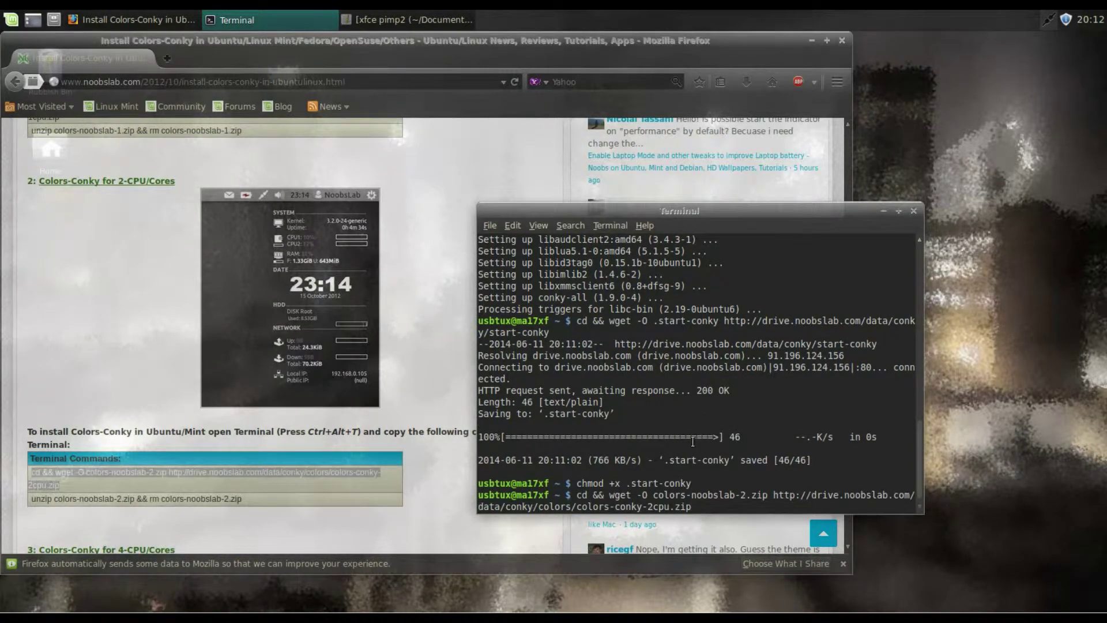
pyautogui.press('Return')
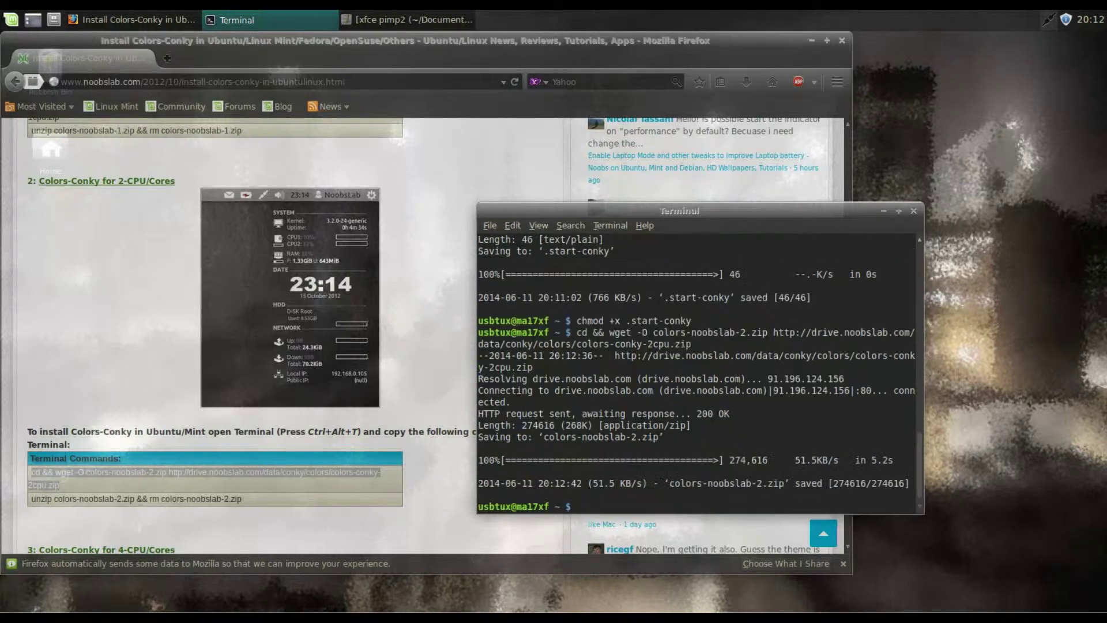
# - Copy and run the unzip-and-remove command, unpacking .conky, .fonts and .conkyrc
pyautogui.click(229, 505)
pyautogui.moveTo(249, 499); pyautogui.dragTo(32, 499)
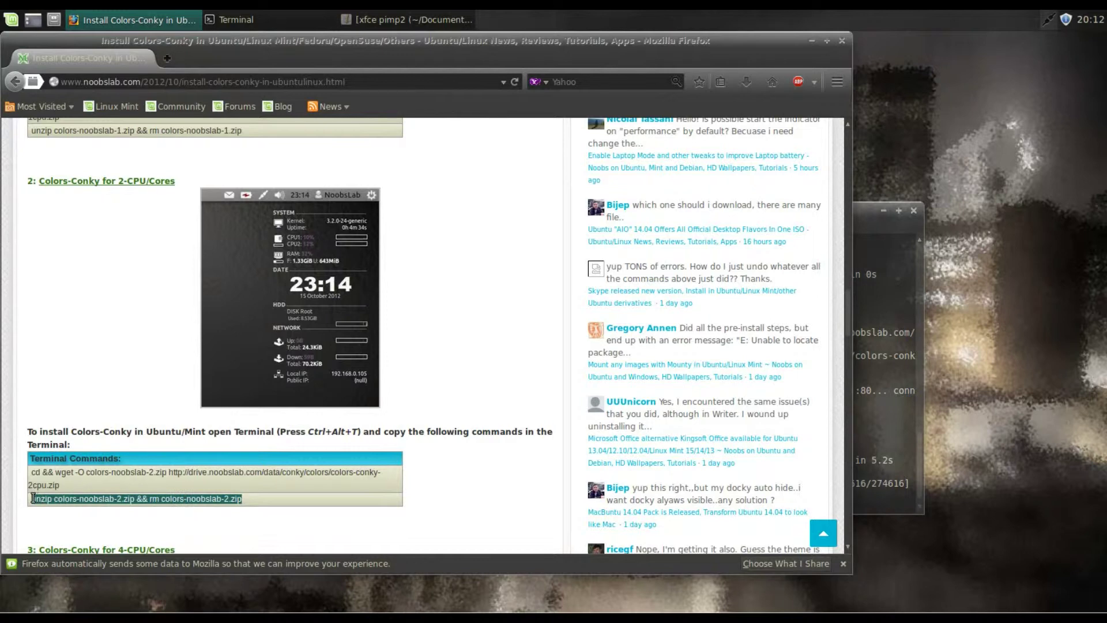
pyautogui.click(873, 216)
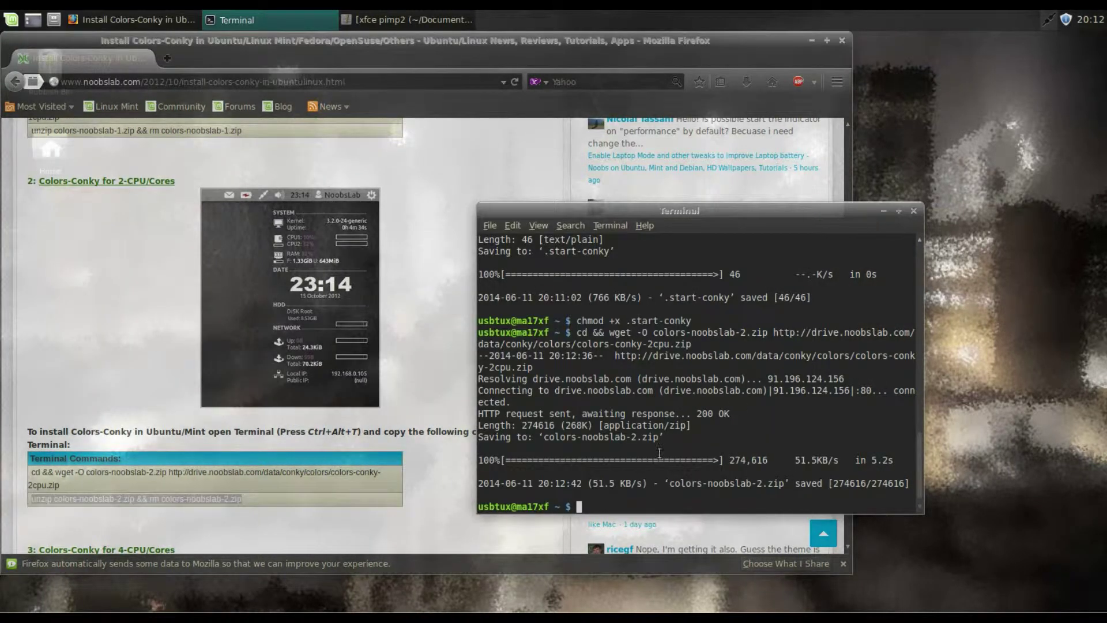
pyautogui.middleClick(610, 501)
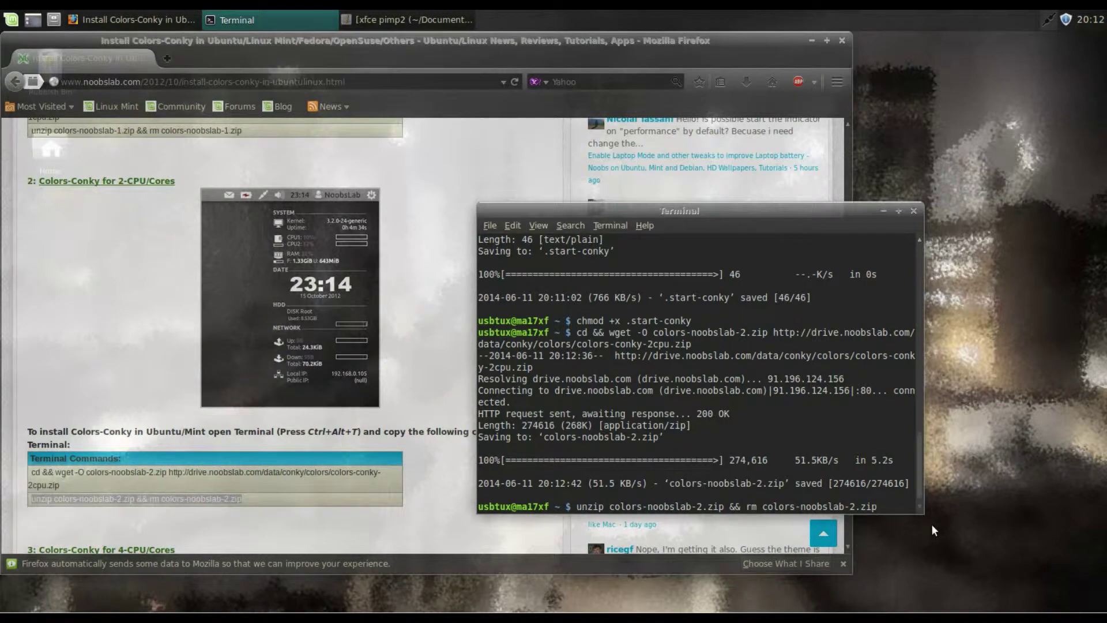
pyautogui.press('Return')
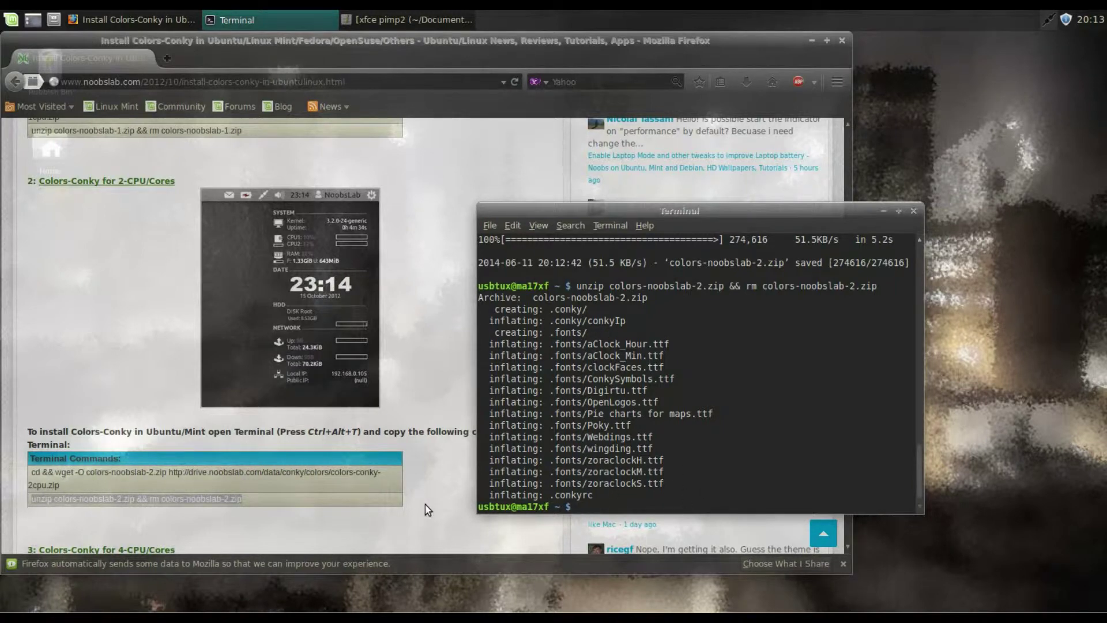
# - Close the terminal and choose Restart from the Log Out dialog
pyautogui.click(917, 214)
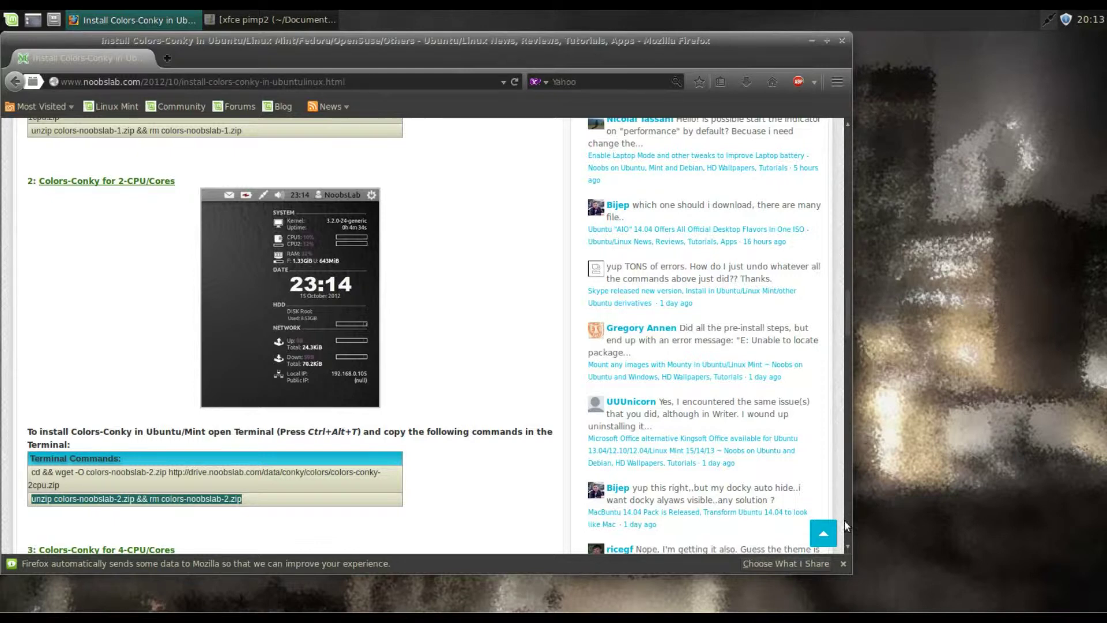
pyautogui.moveTo(846, 313); pyautogui.dragTo(848, 129)
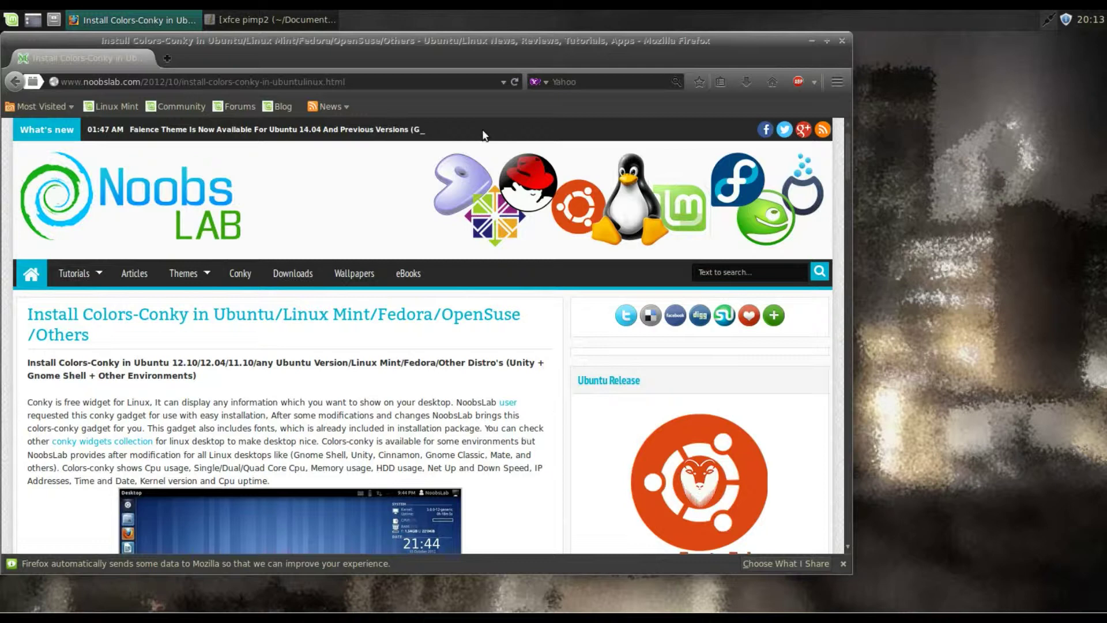
pyautogui.click(395, 81)
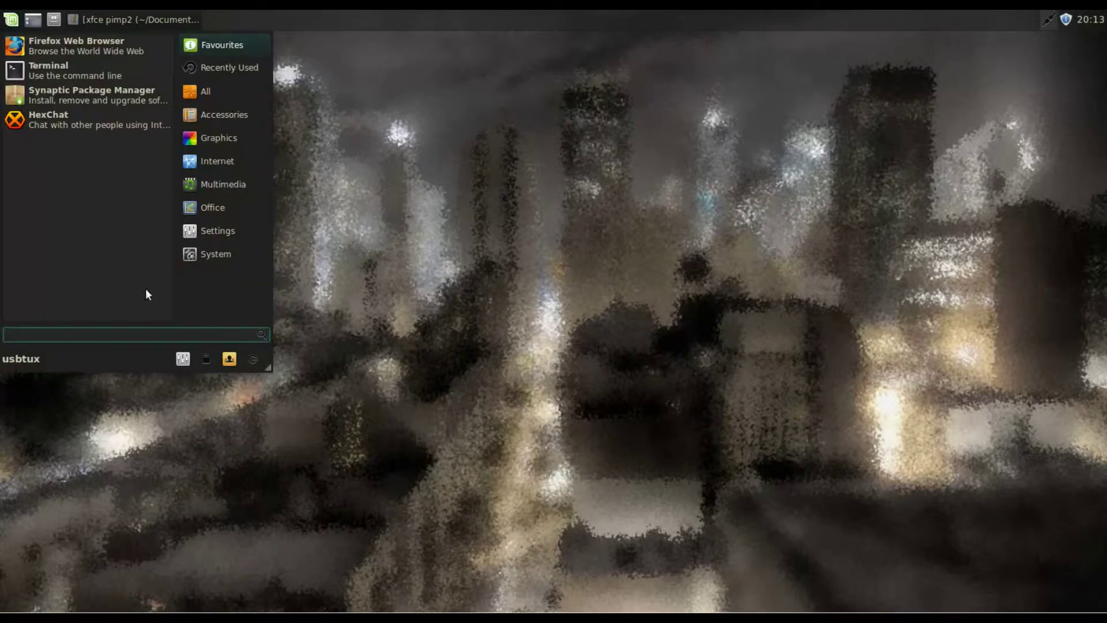
pyautogui.click(253, 359)
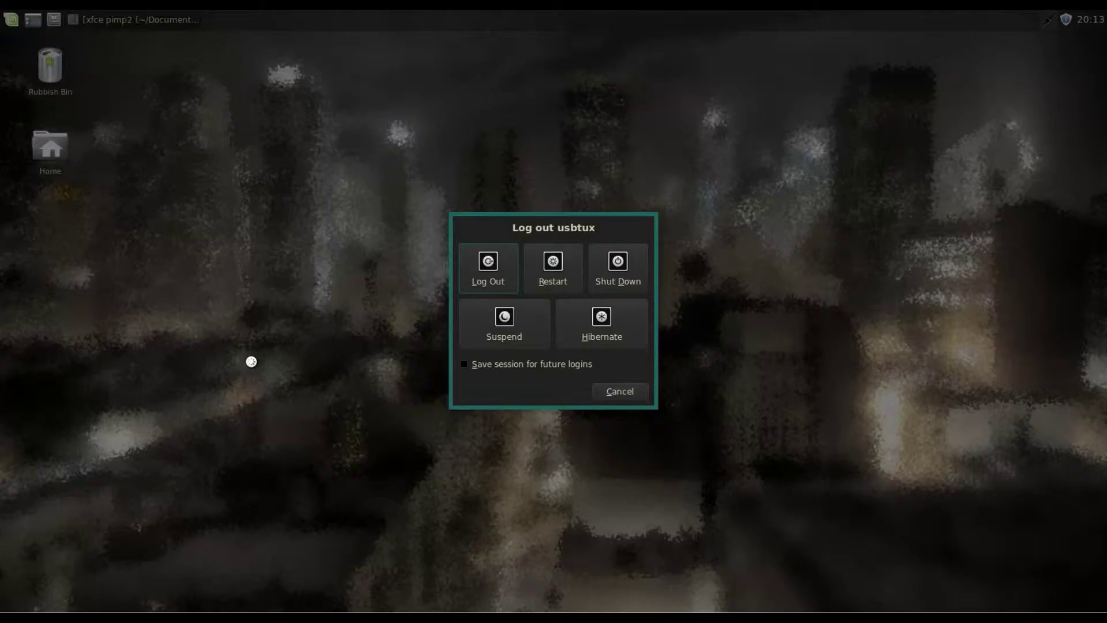
pyautogui.click(548, 262)
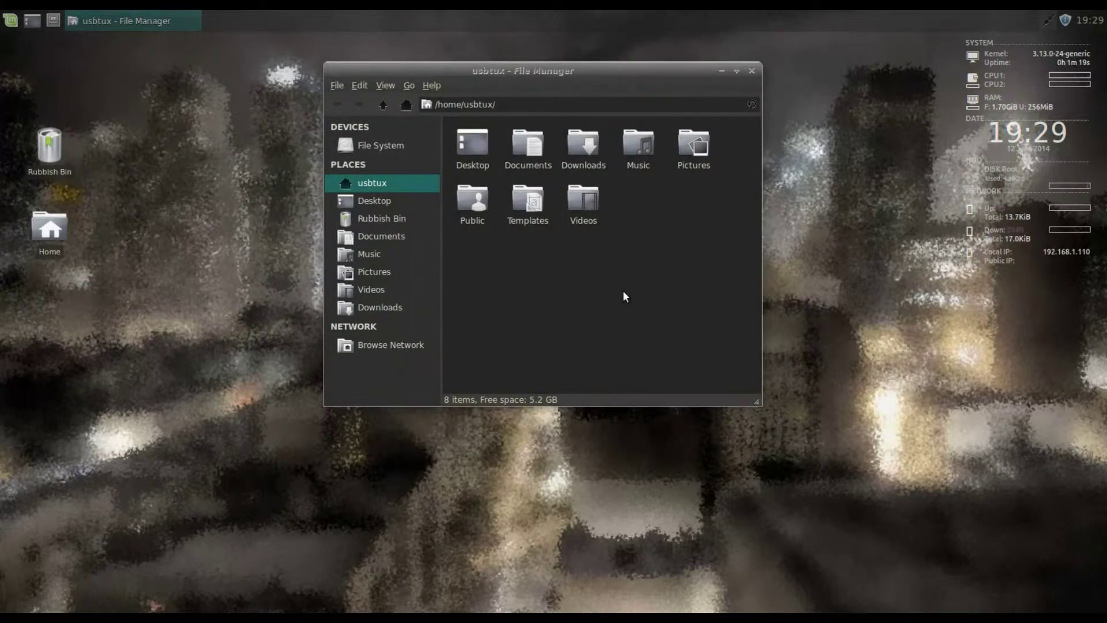
# - Show hidden files and paste a backup 'copy of .conkyrc' beside the original .conkyrc
pyautogui.hotkey('ctrl', 'h')
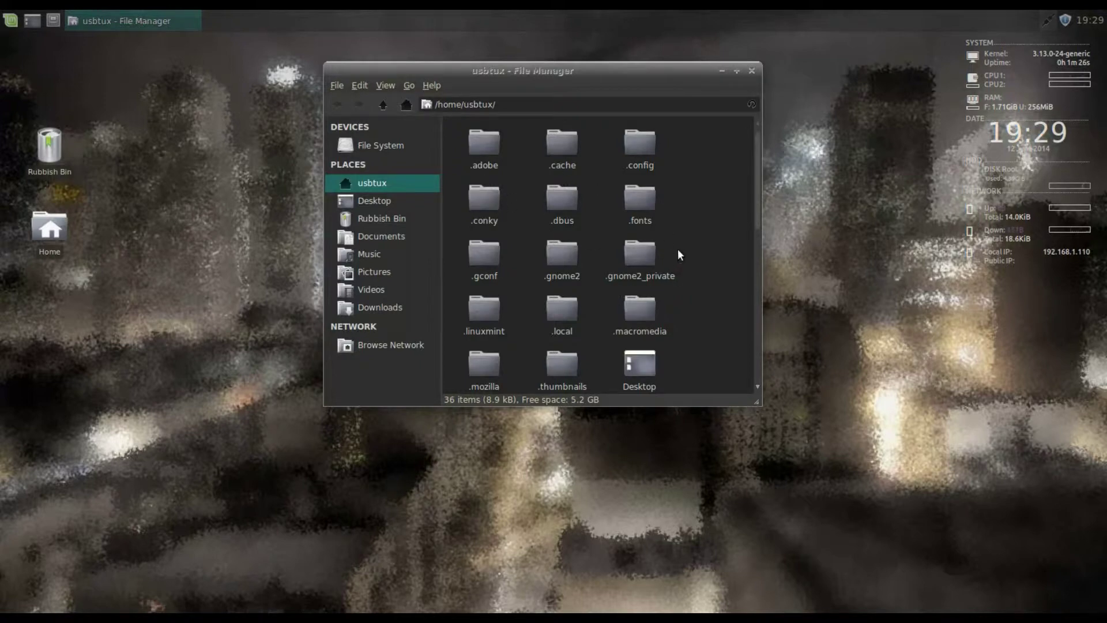
pyautogui.scroll(-10, 694, 251)
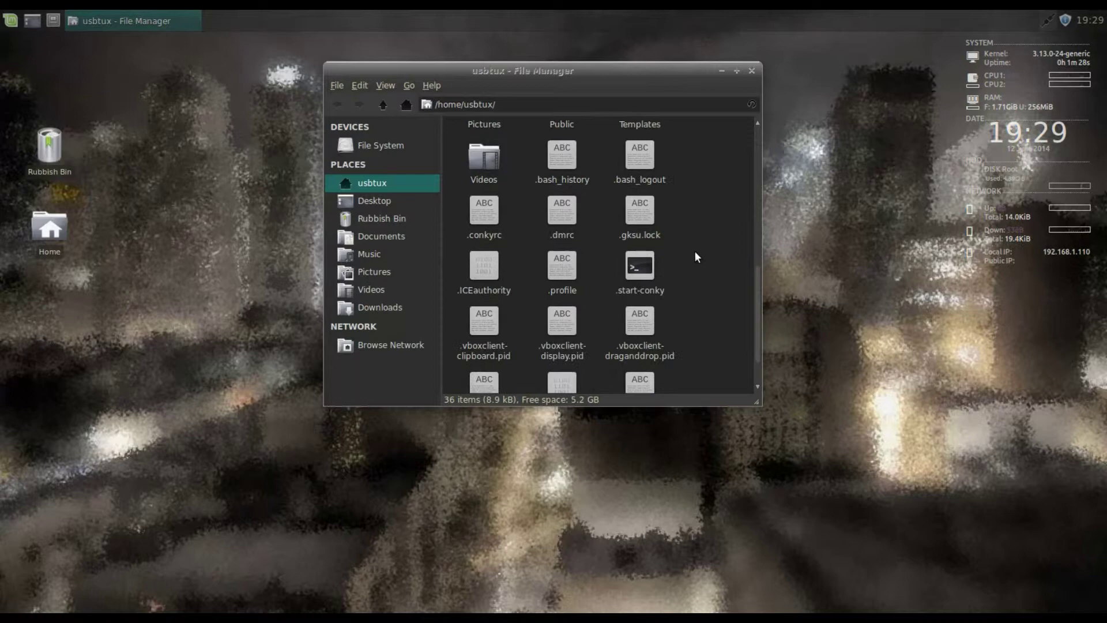
pyautogui.click(478, 213)
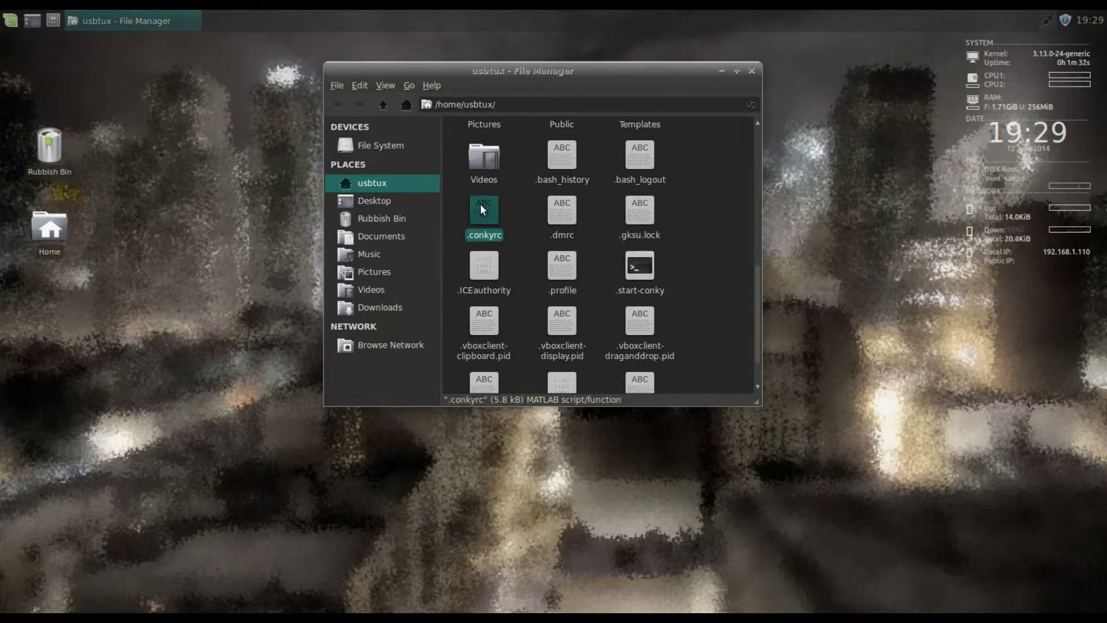
pyautogui.rightClick(483, 203)
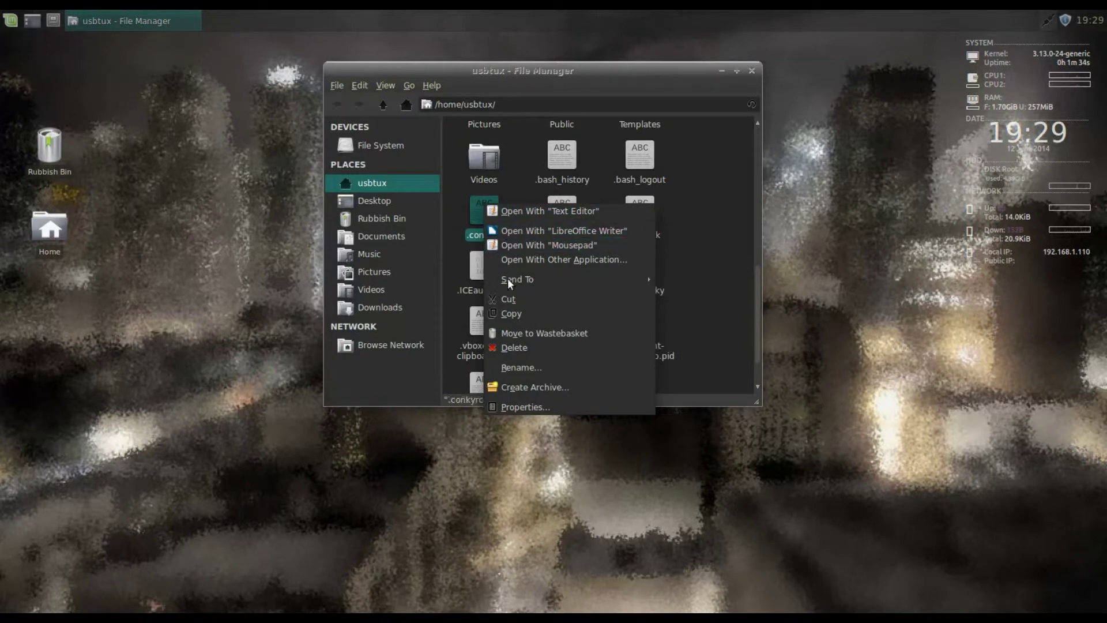
pyautogui.click(515, 311)
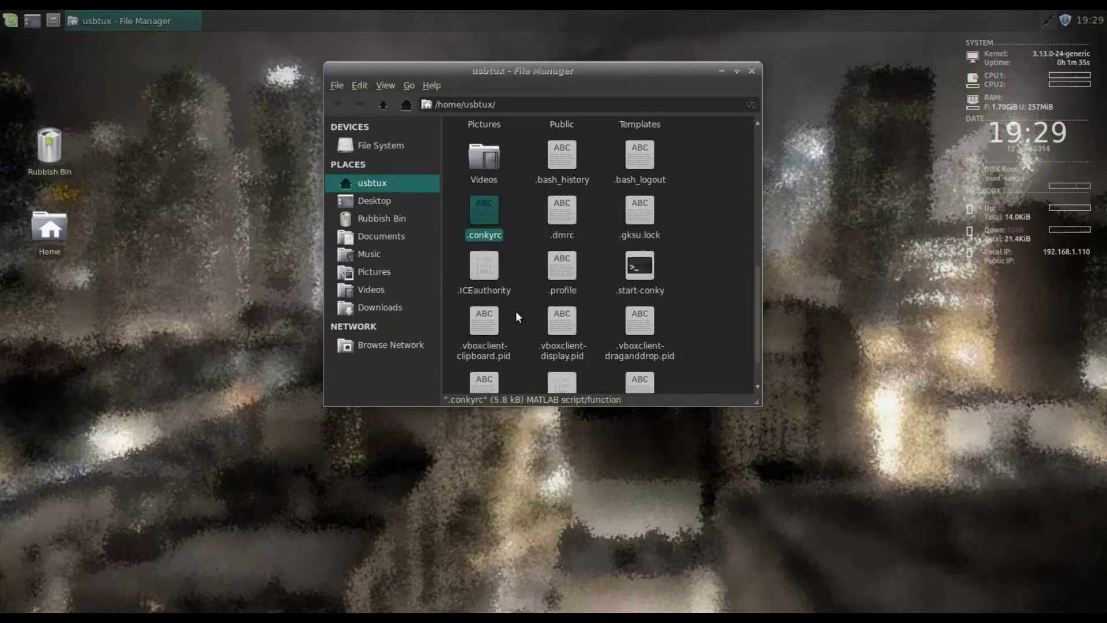
pyautogui.rightClick(683, 210)
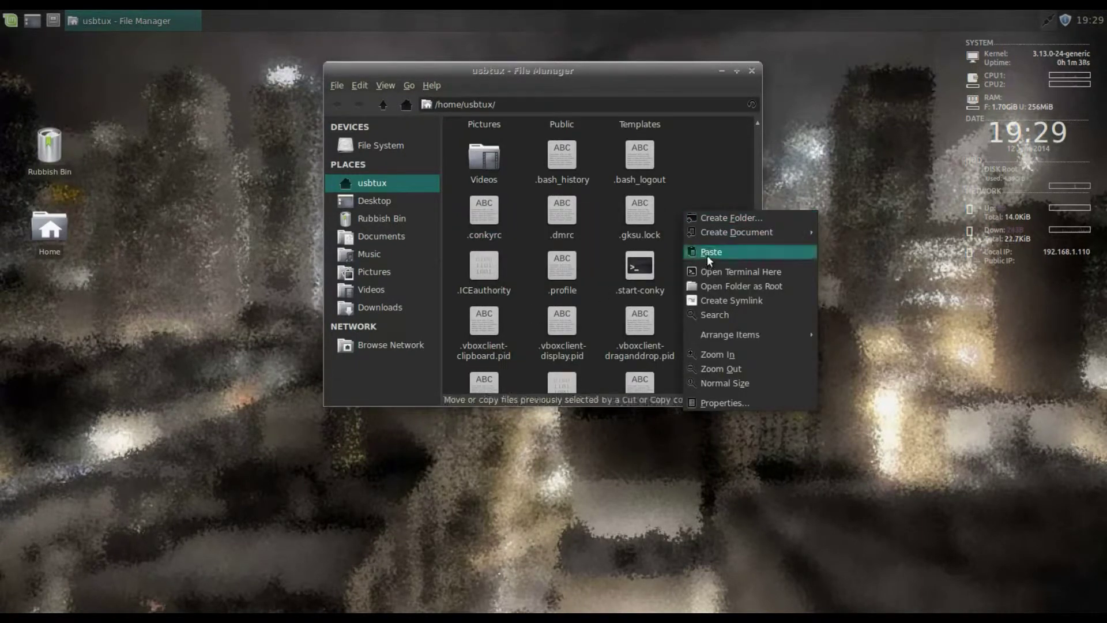
pyautogui.click(707, 255)
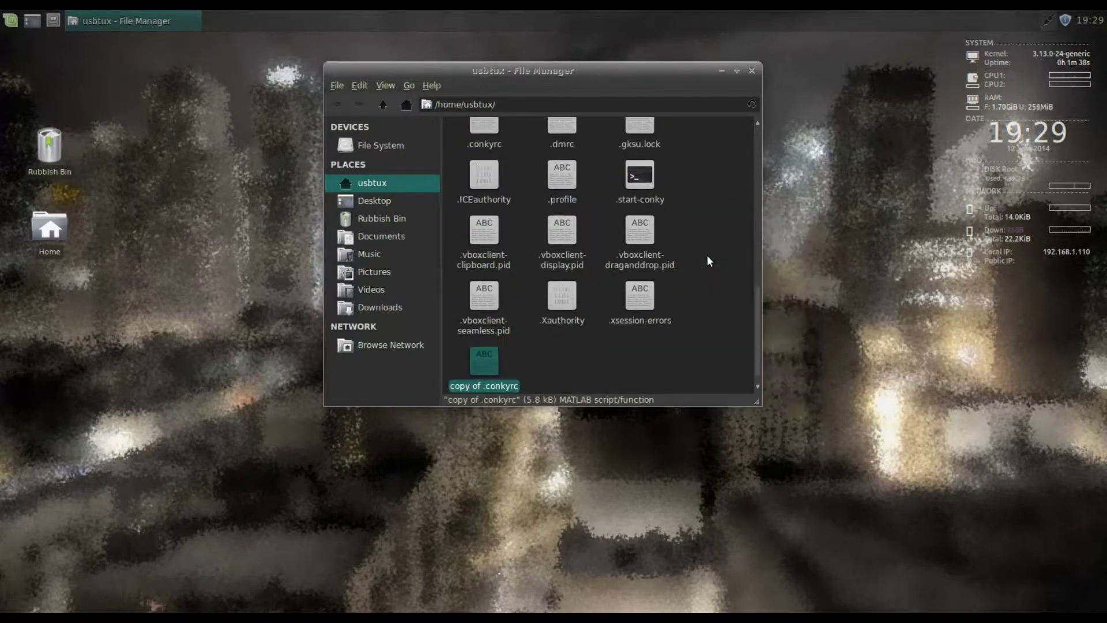
pyautogui.click(615, 363)
pyautogui.moveTo(752, 336); pyautogui.dragTo(756, 293)
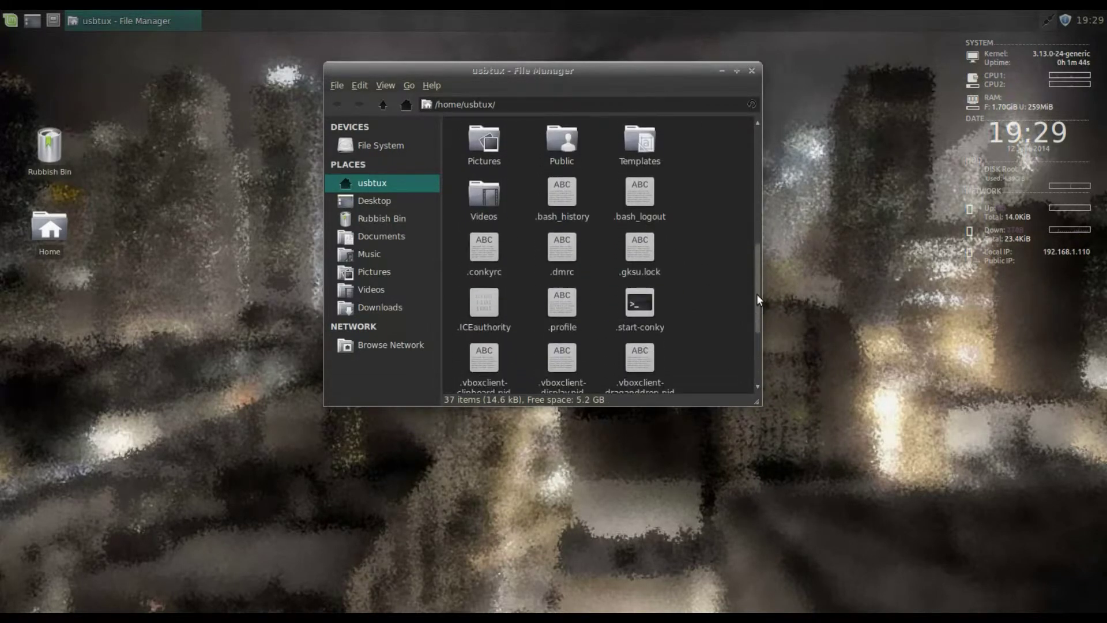
pyautogui.click(485, 254)
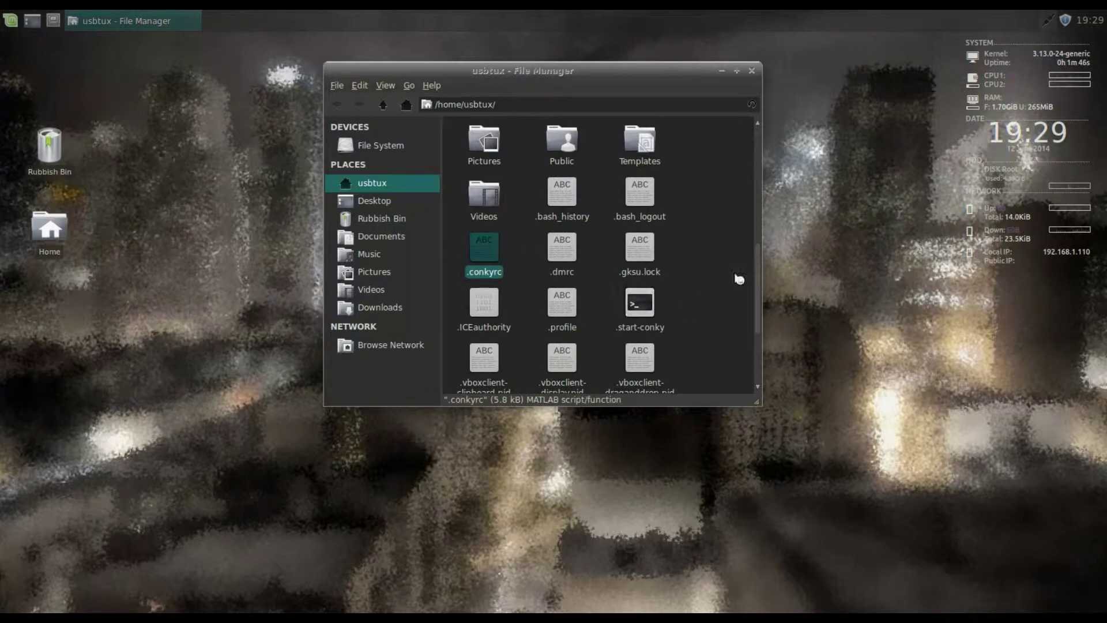
# - Open .conkyrc in Pluma, minimize Thunar, centre the editor, and scroll to the CLOCK section
pyautogui.press('Return')
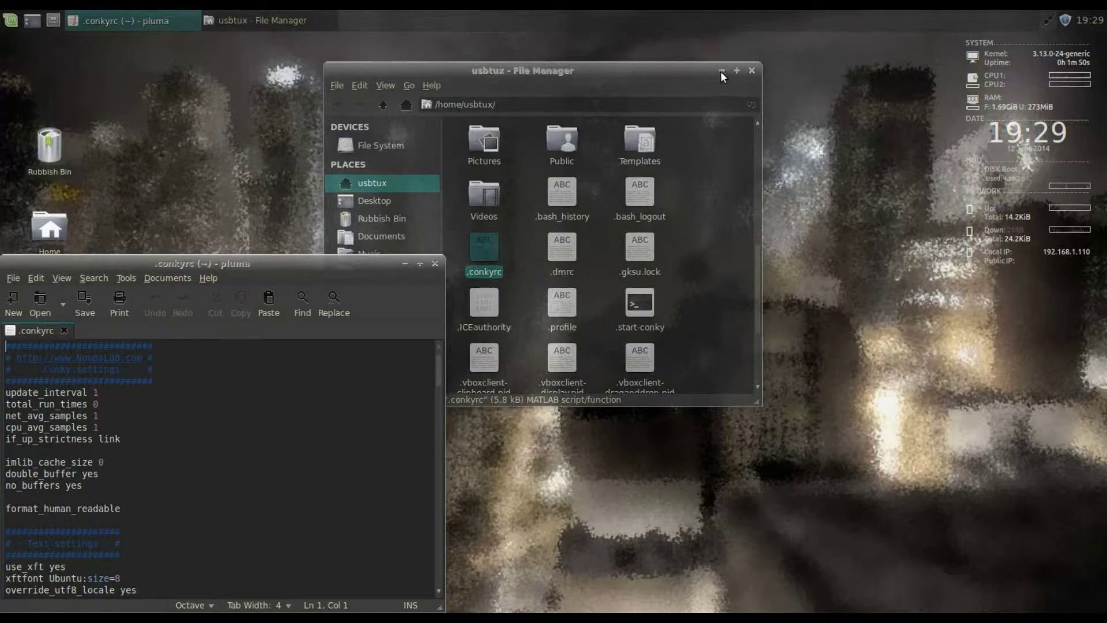
pyautogui.click(721, 71)
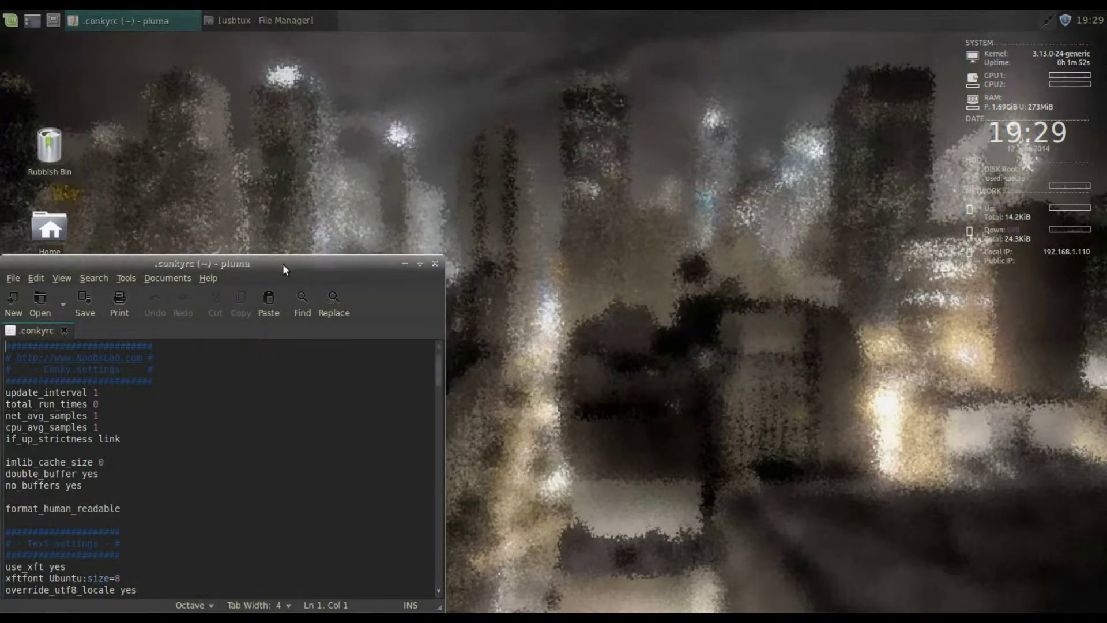
pyautogui.moveTo(282, 264); pyautogui.dragTo(688, 103)
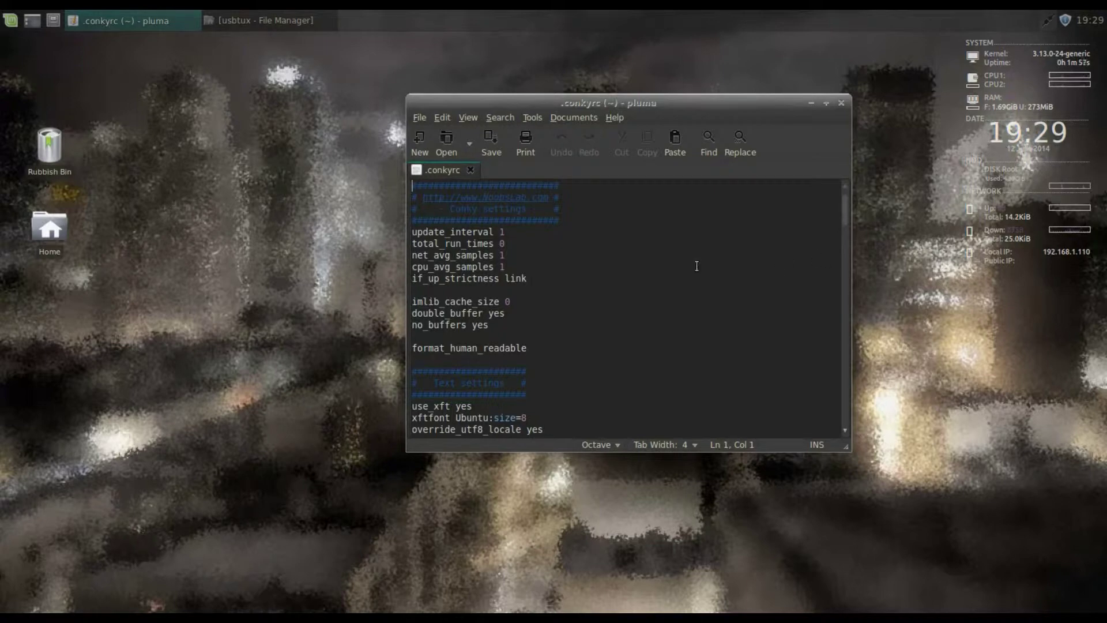
pyautogui.scroll(-10, 697, 266)
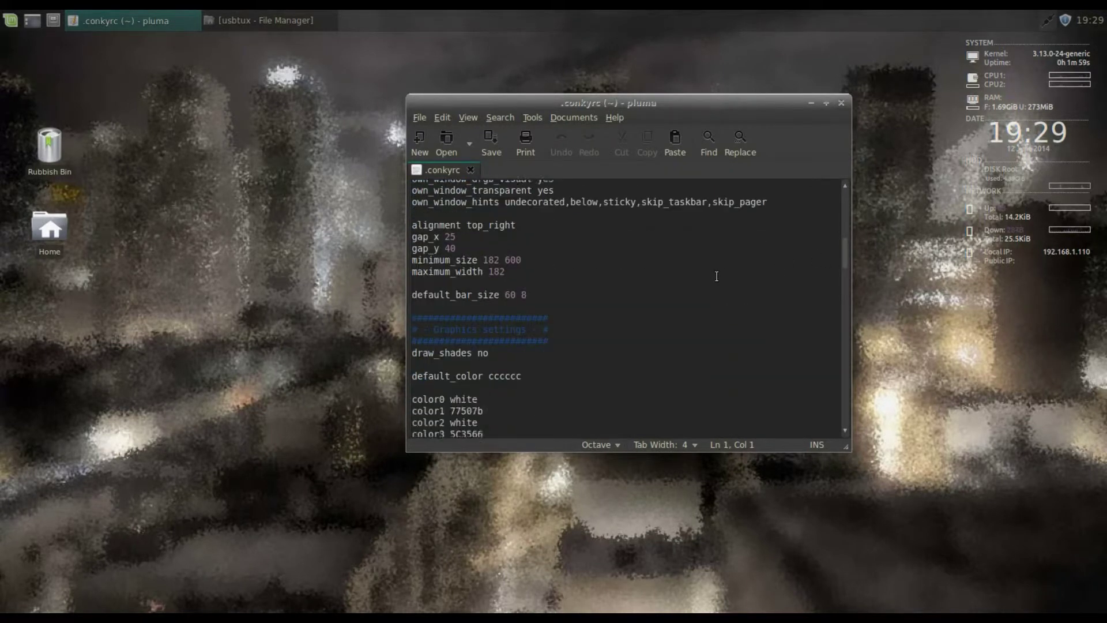
pyautogui.scroll(-15, 717, 277)
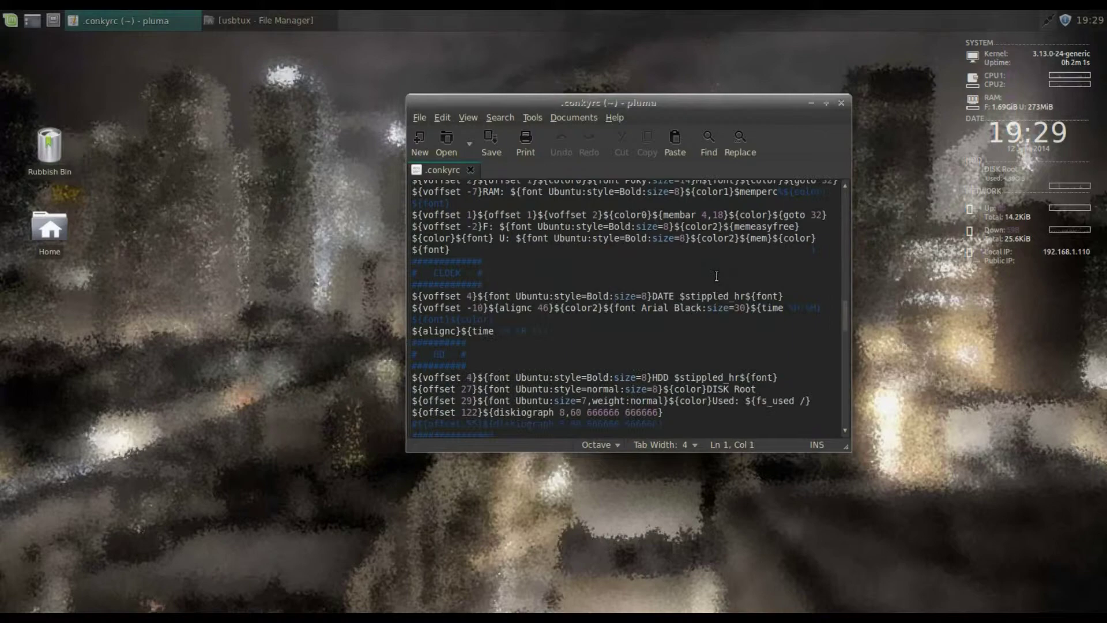
pyautogui.scroll(-15, 717, 276)
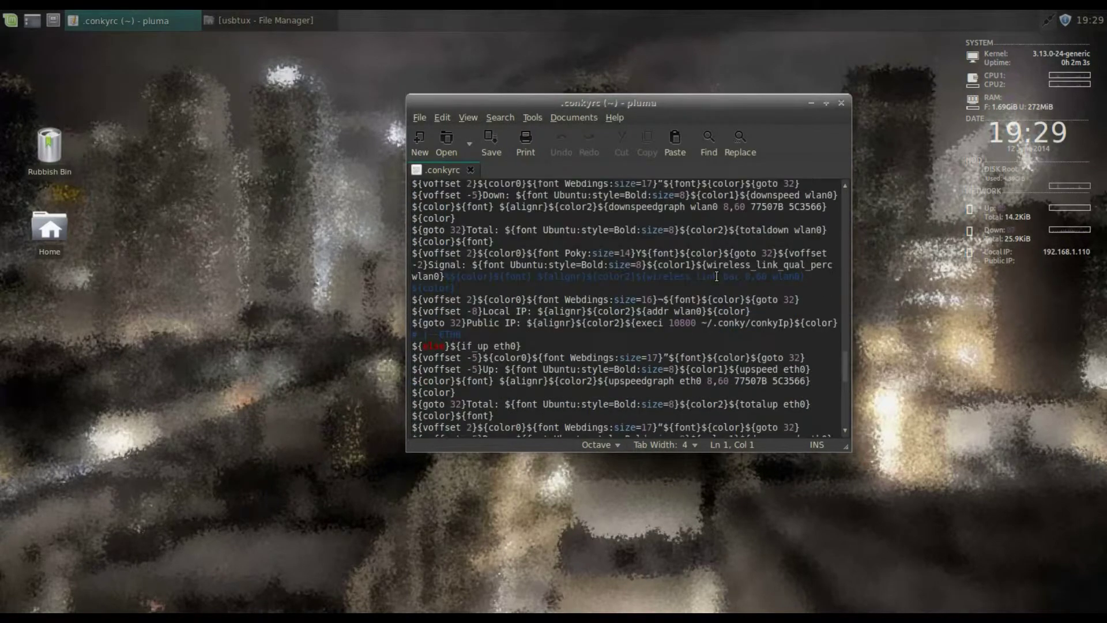
pyautogui.scroll(-10, 717, 277)
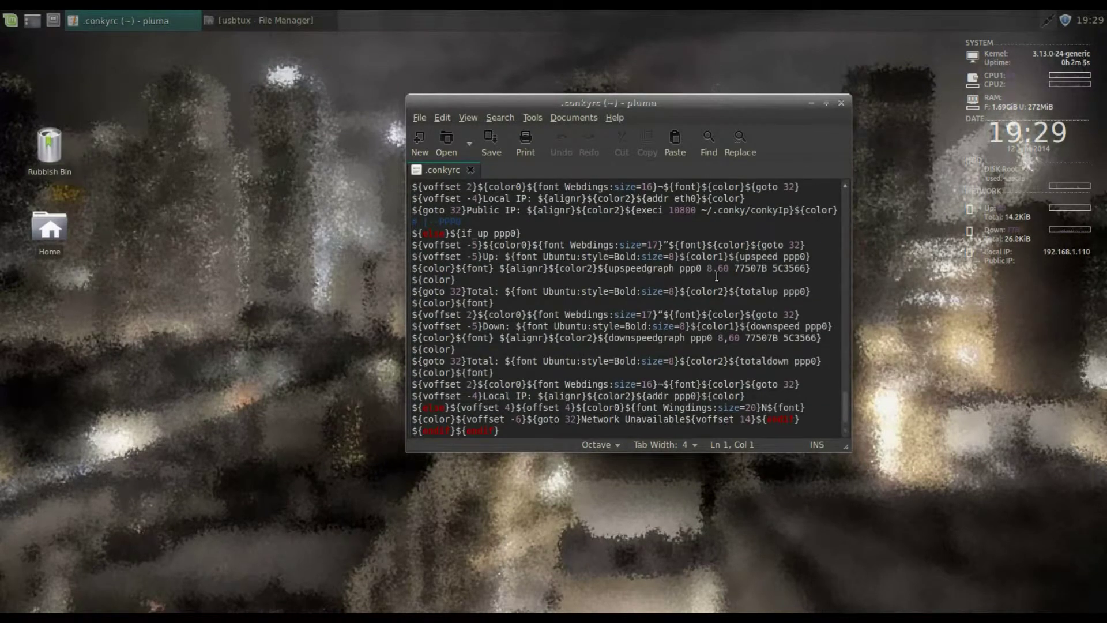
pyautogui.moveTo(845, 407); pyautogui.dragTo(852, 320)
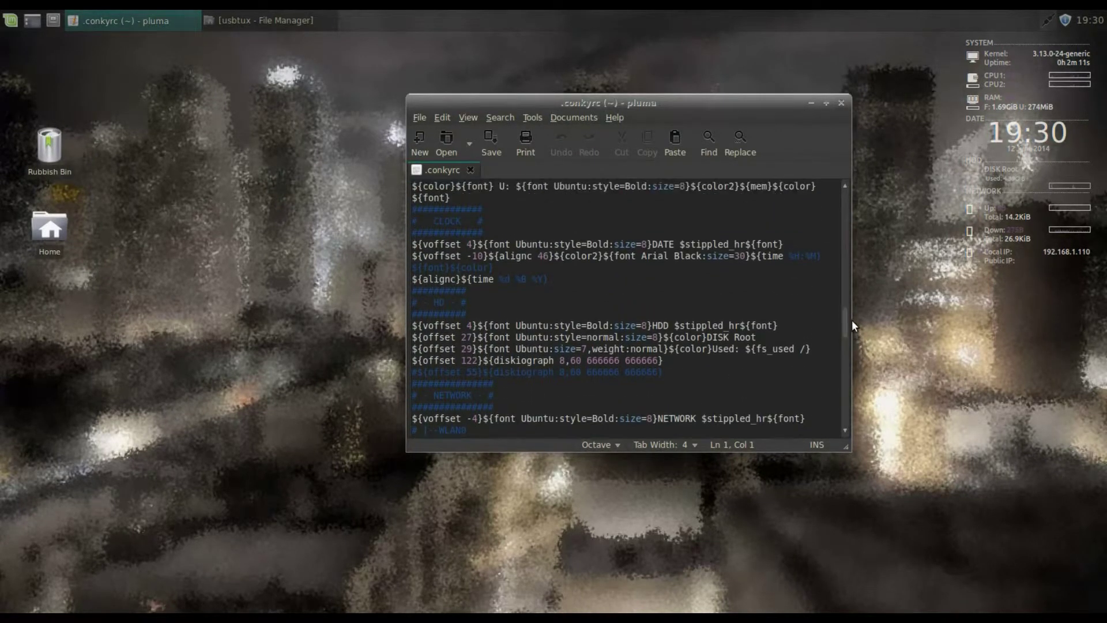
pyautogui.moveTo(472, 222); pyautogui.dragTo(423, 222)
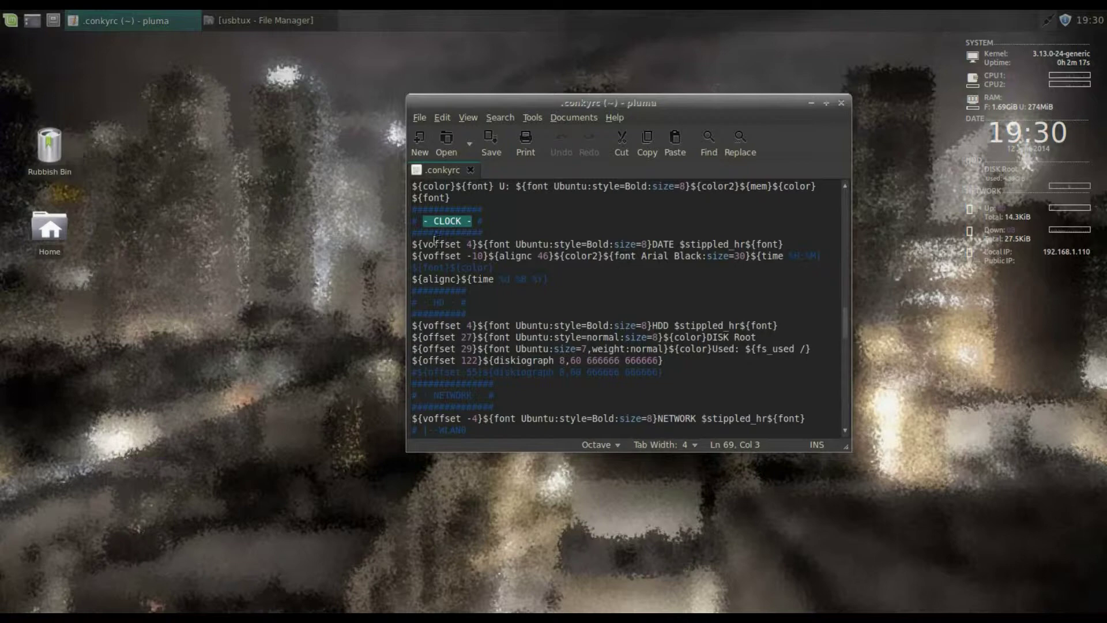
# - Prefix the ${voffset 4} DATE line and the ${voffset -10} clock line with # and save .conkyrc
pyautogui.click(415, 244)
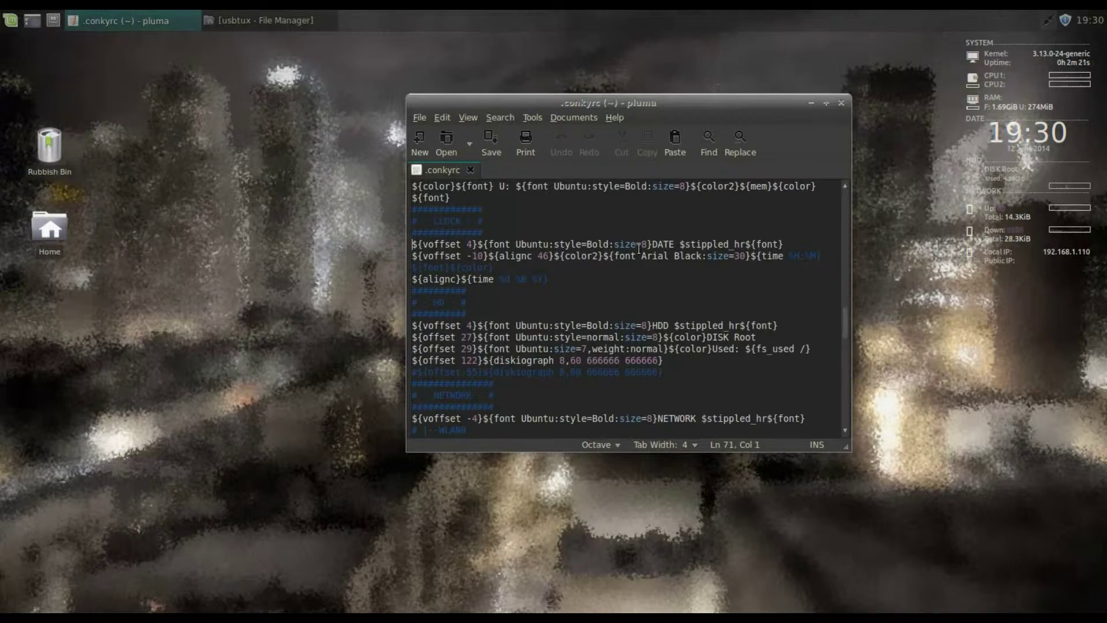
pyautogui.write('#')
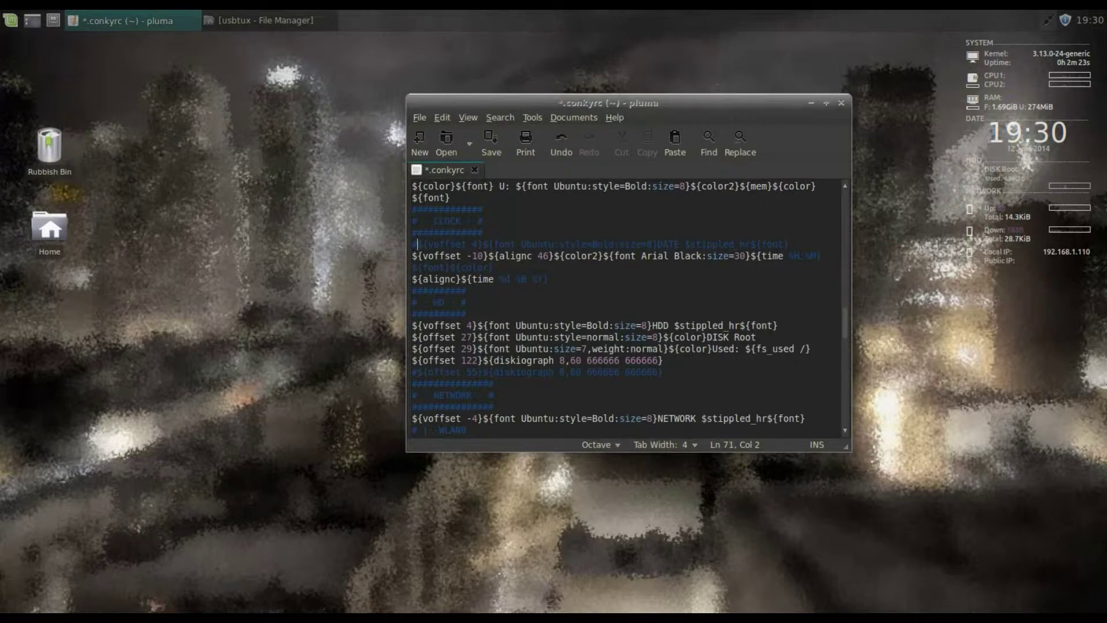
pyautogui.click(414, 257)
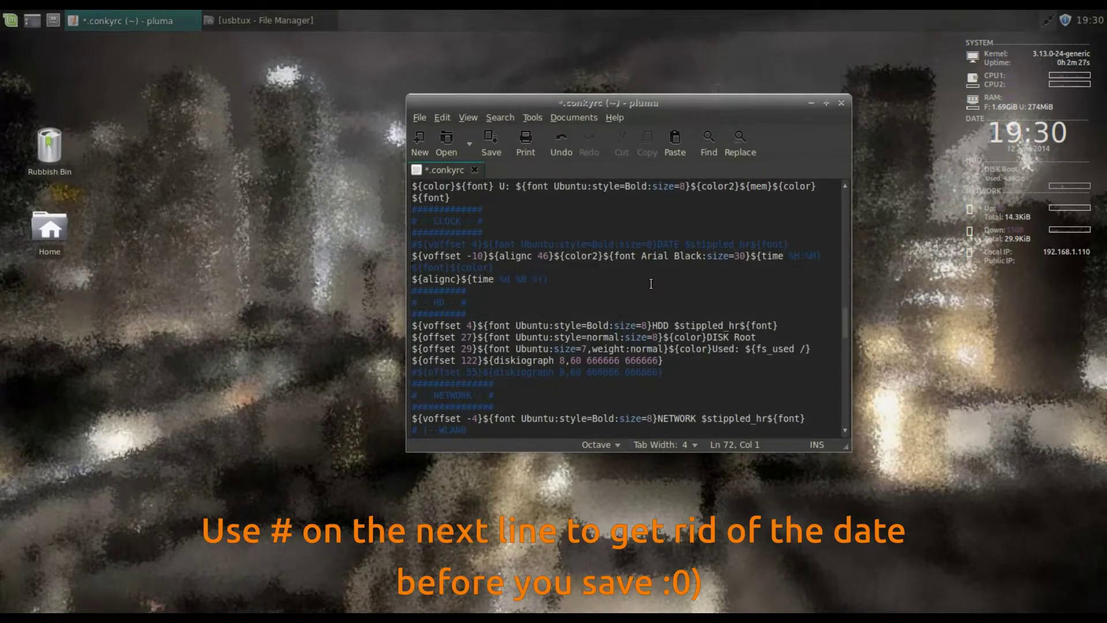
pyautogui.write('#')
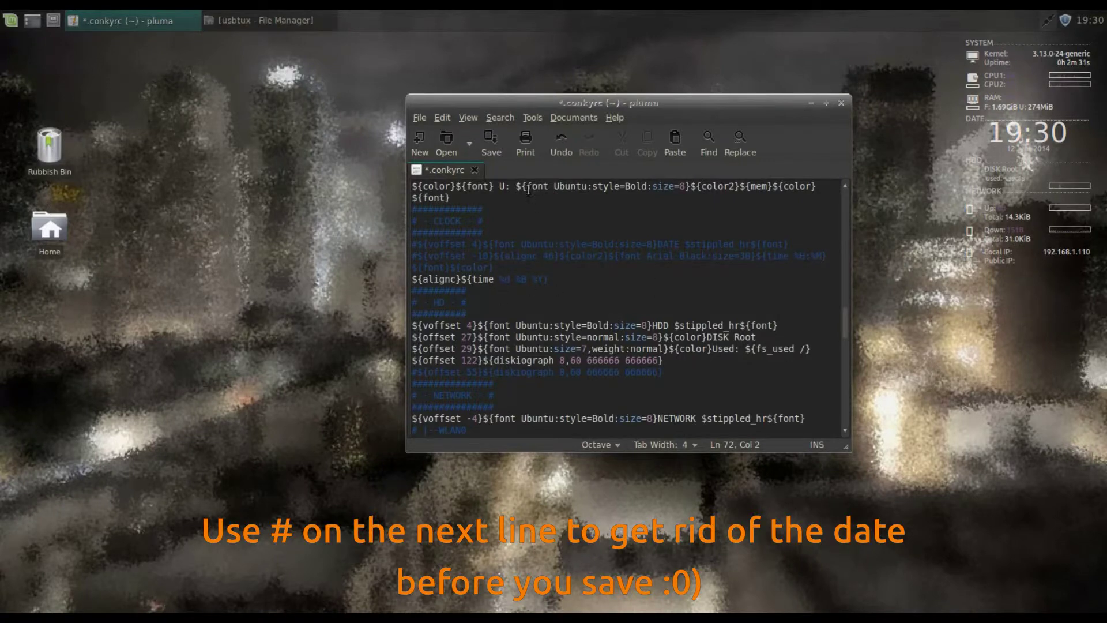
pyautogui.click(496, 139)
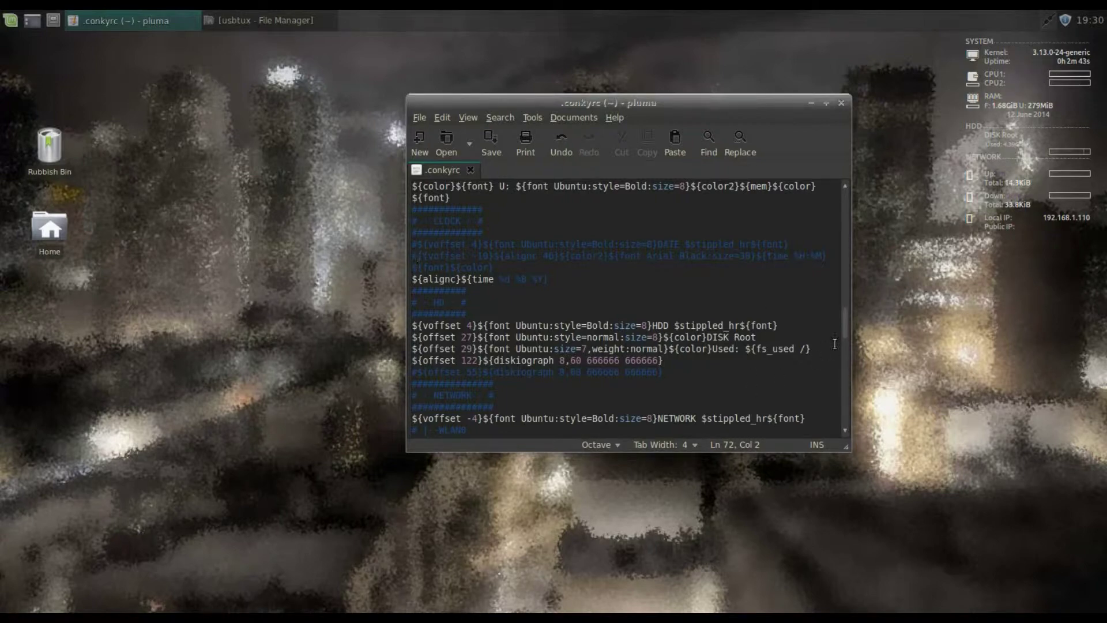
# - Replace color1's 77507b value with 'white' copied from color0 and save .conkyrc
pyautogui.moveTo(845, 322); pyautogui.dragTo(843, 272)
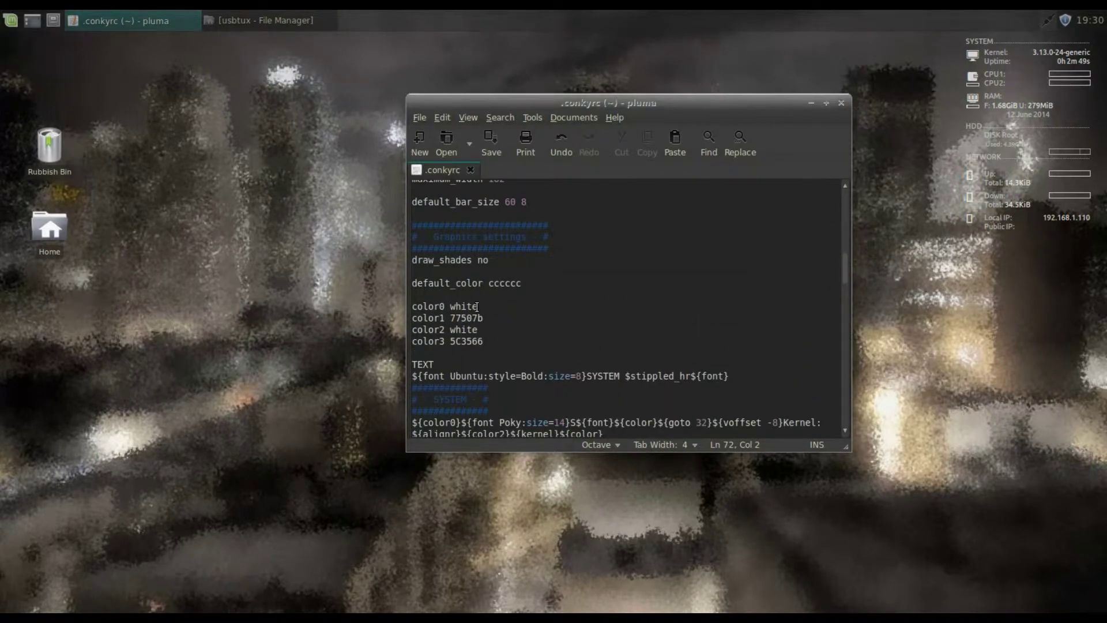
pyautogui.moveTo(478, 306); pyautogui.dragTo(451, 306)
pyautogui.hotkey('ctrl', 'c')
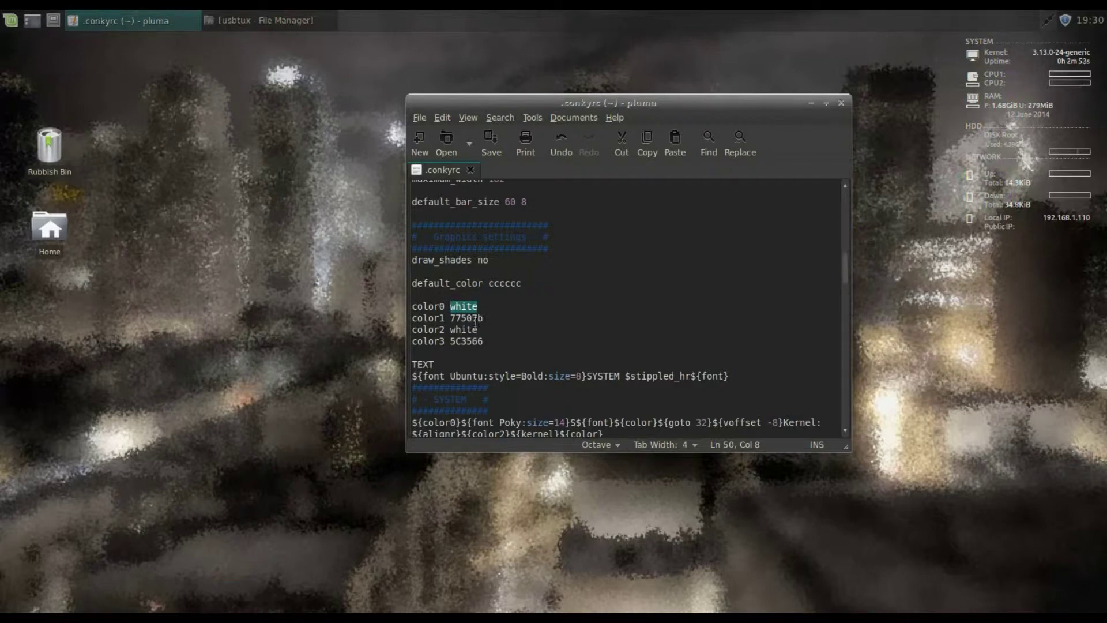
pyautogui.moveTo(485, 318); pyautogui.dragTo(451, 317)
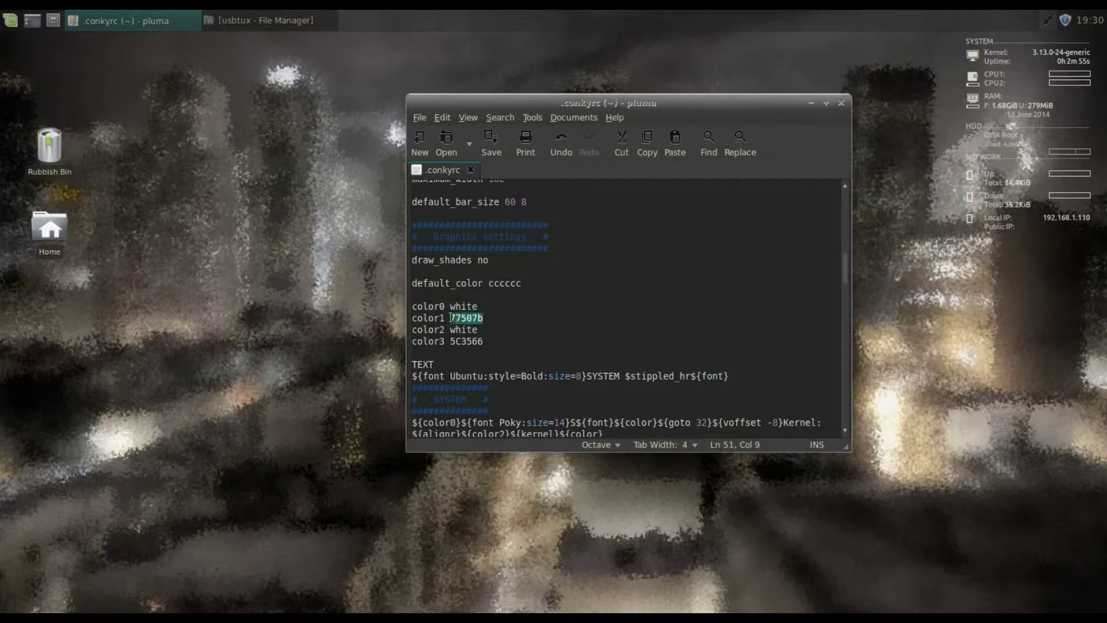
pyautogui.hotkey('ctrl', 'v')
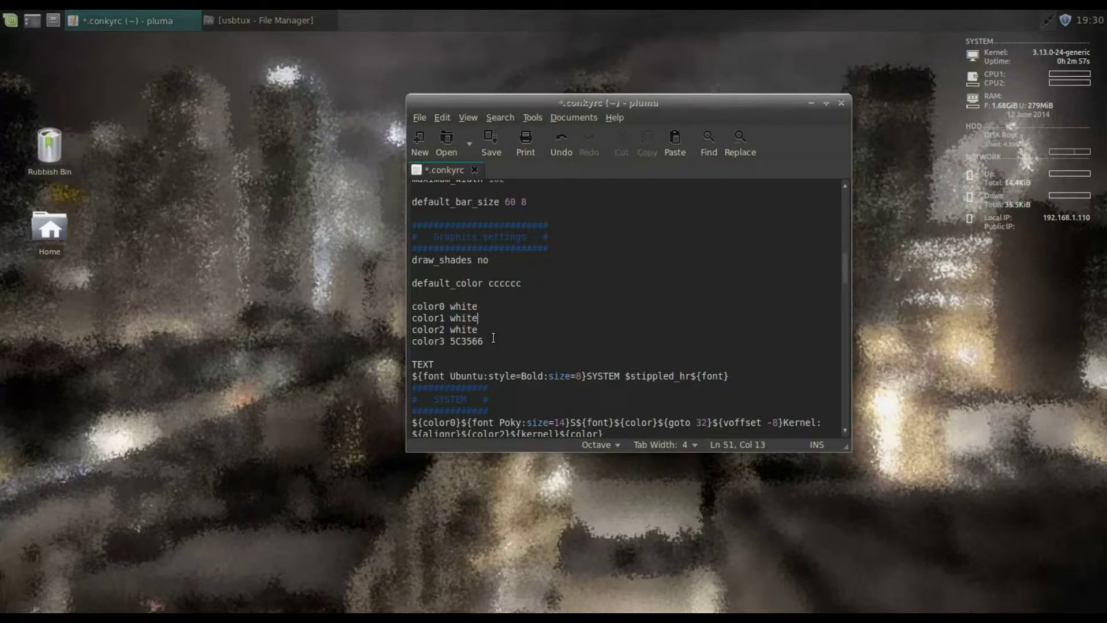
pyautogui.click(487, 144)
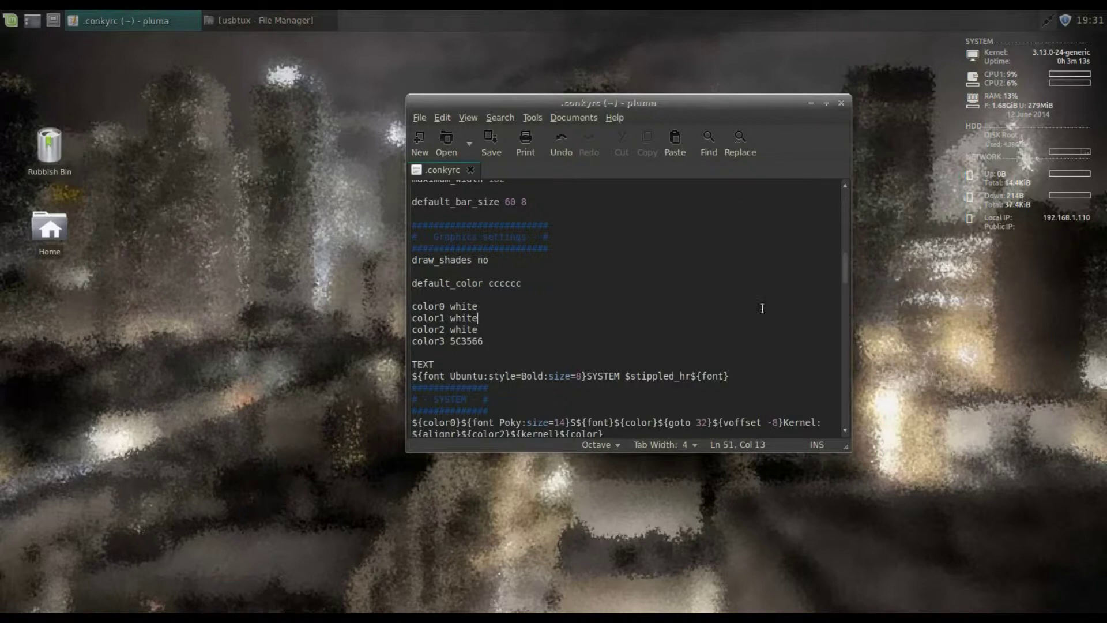
# - Find the 'Kernel' line in .conkyrc, prefix it with #, and save the file
pyautogui.moveTo(845, 273); pyautogui.dragTo(846, 210)
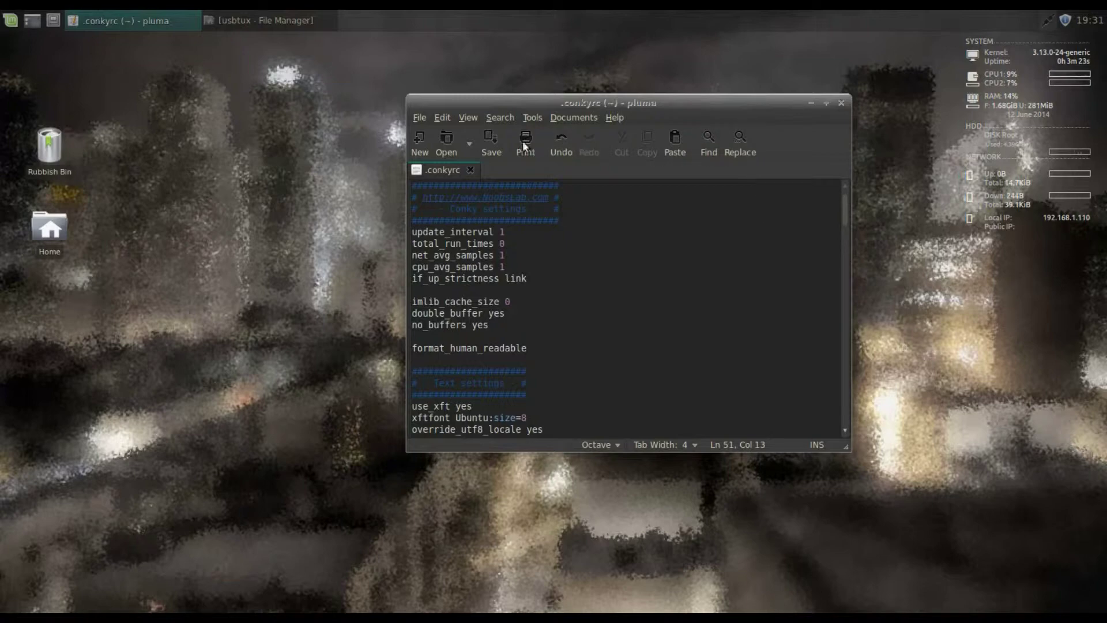
pyautogui.click(708, 141)
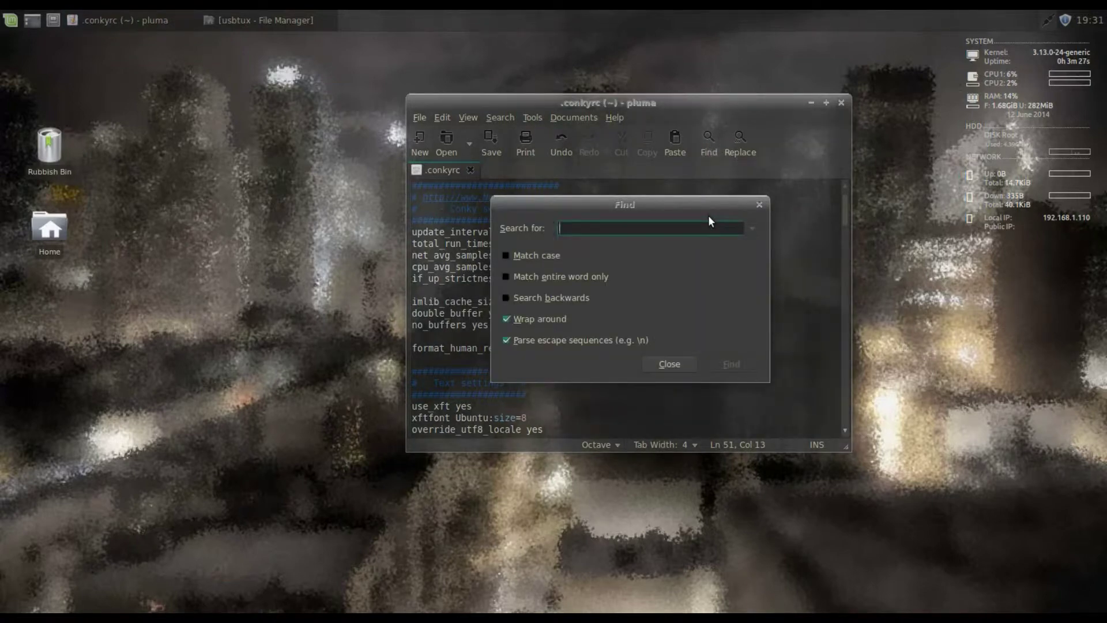
pyautogui.write('K')
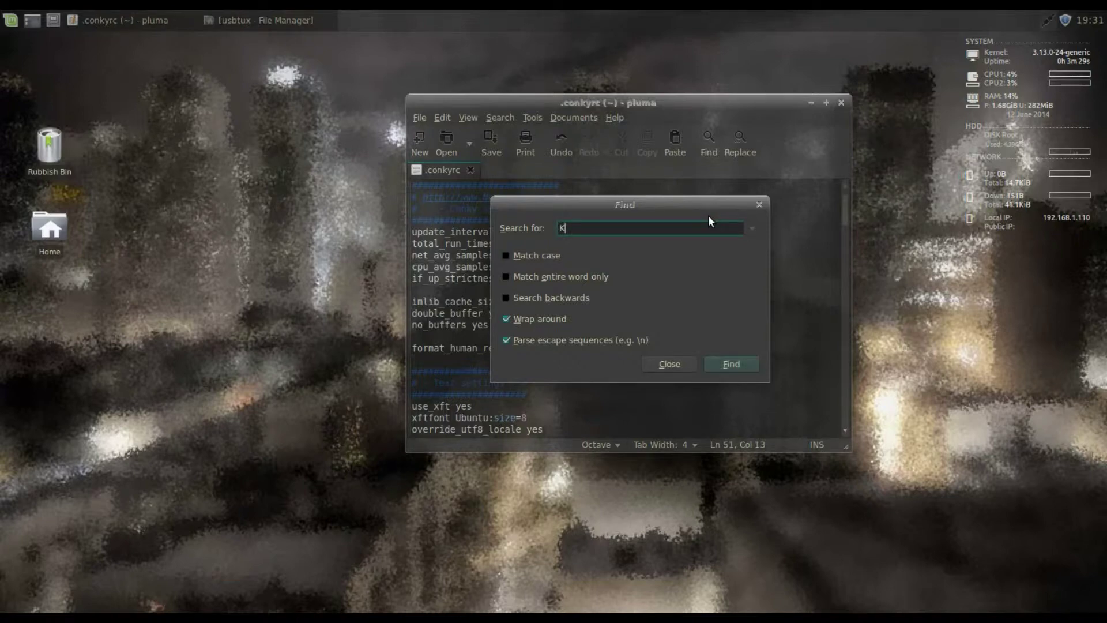
pyautogui.write('ernel')
pyautogui.press('Return')
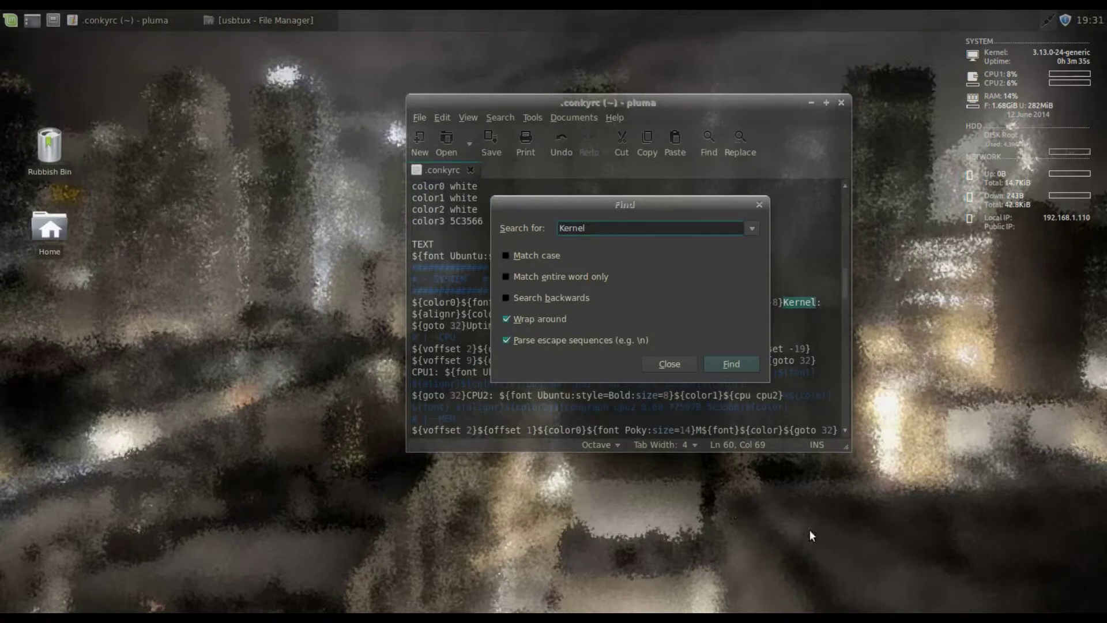
pyautogui.click(675, 365)
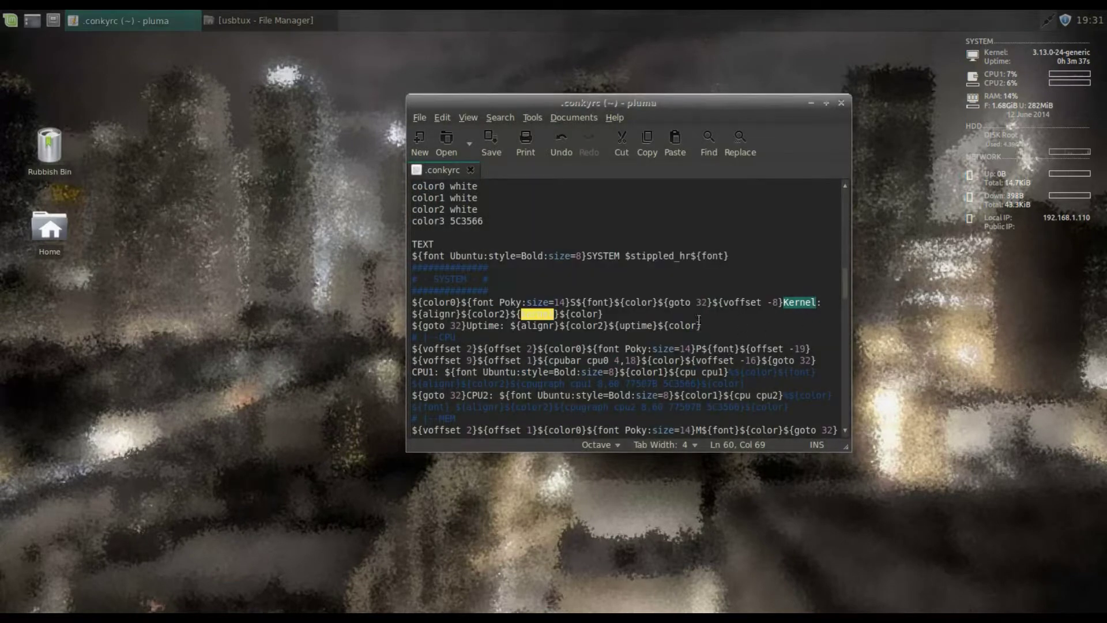
pyautogui.click(414, 302)
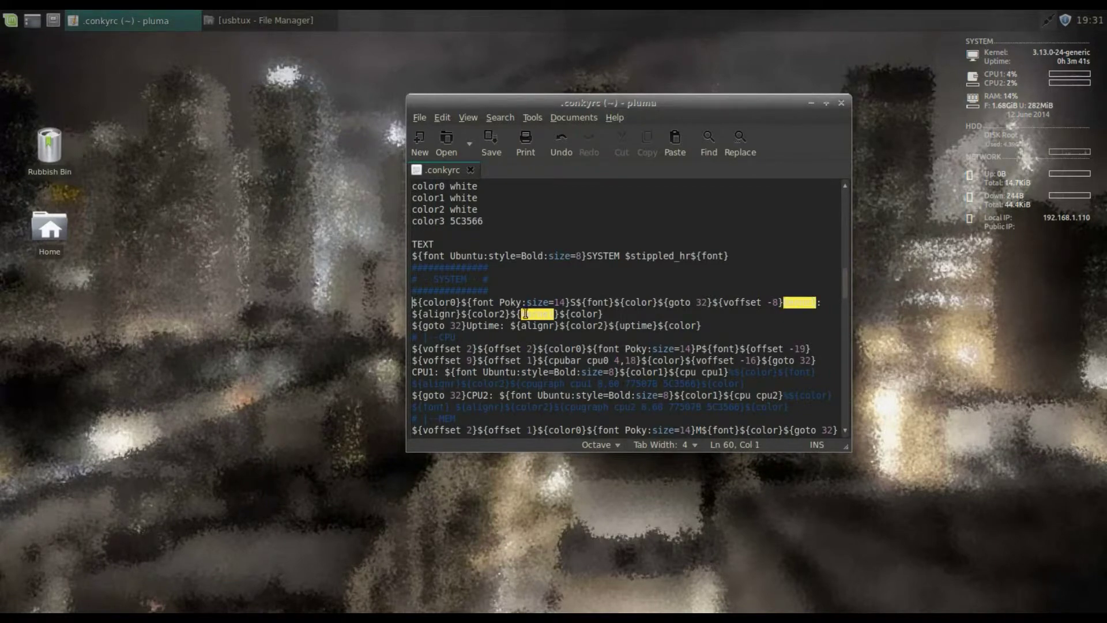
pyautogui.write('#')
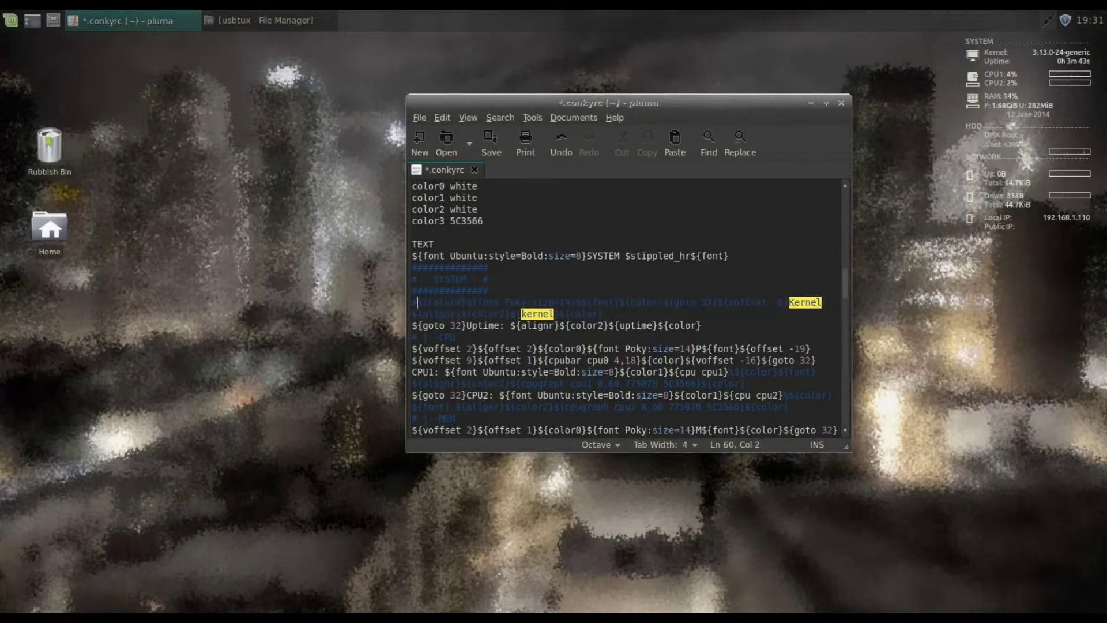
pyautogui.press('Down')
pyautogui.press('Left')
pyautogui.click(490, 141)
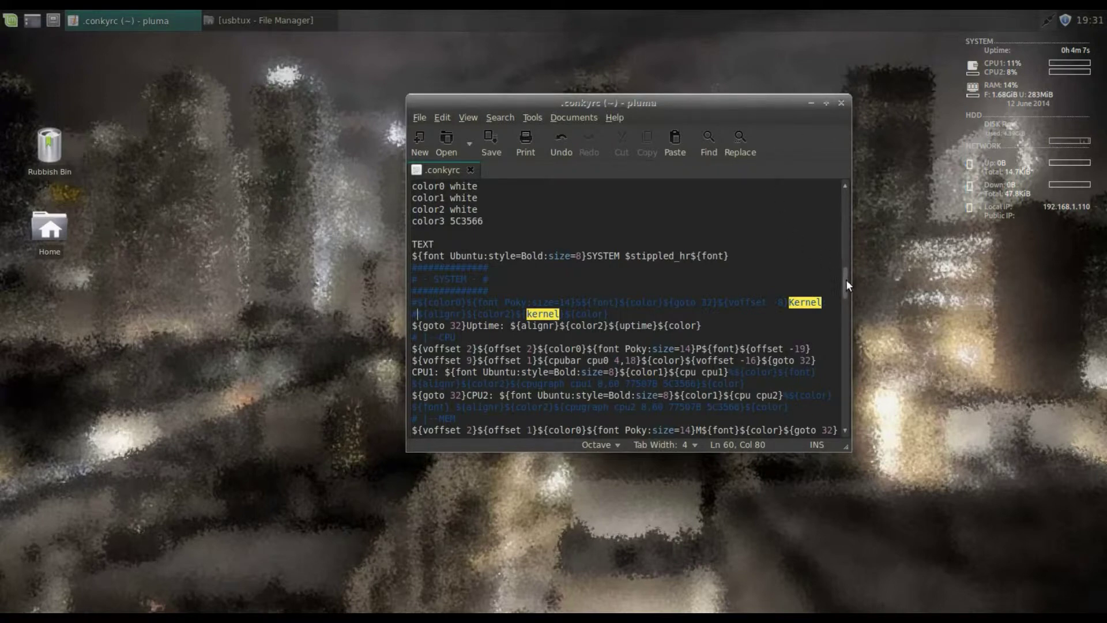
# - Close the Pluma window editing .conkyrc
pyautogui.moveTo(846, 279); pyautogui.dragTo(846, 430)
pyautogui.moveTo(843, 106); pyautogui.dragTo(911, 107)
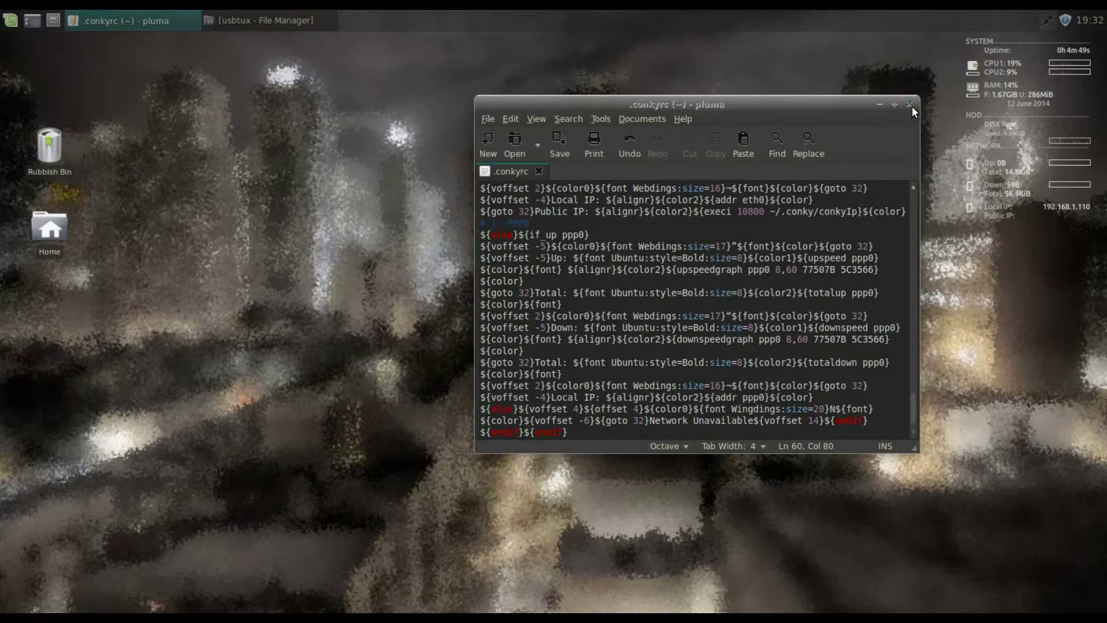
pyautogui.click(910, 105)
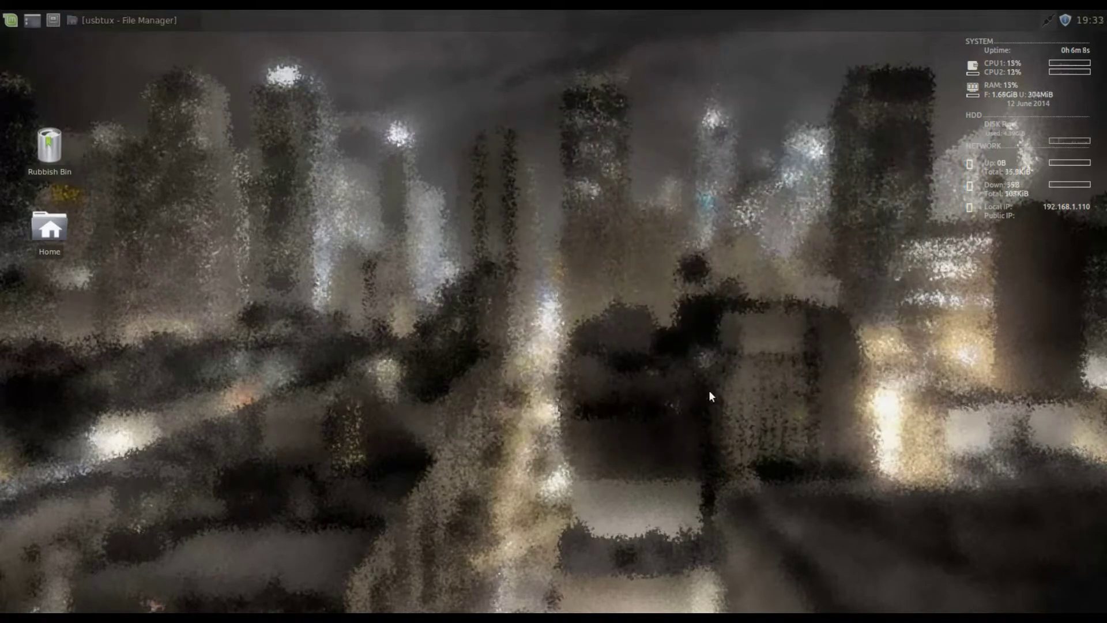
# - Open 'conky machine info' from Home > Documents in the text editor, then close the file manager
pyautogui.doubleClick(53, 223)
pyautogui.doubleClick(223, 128)
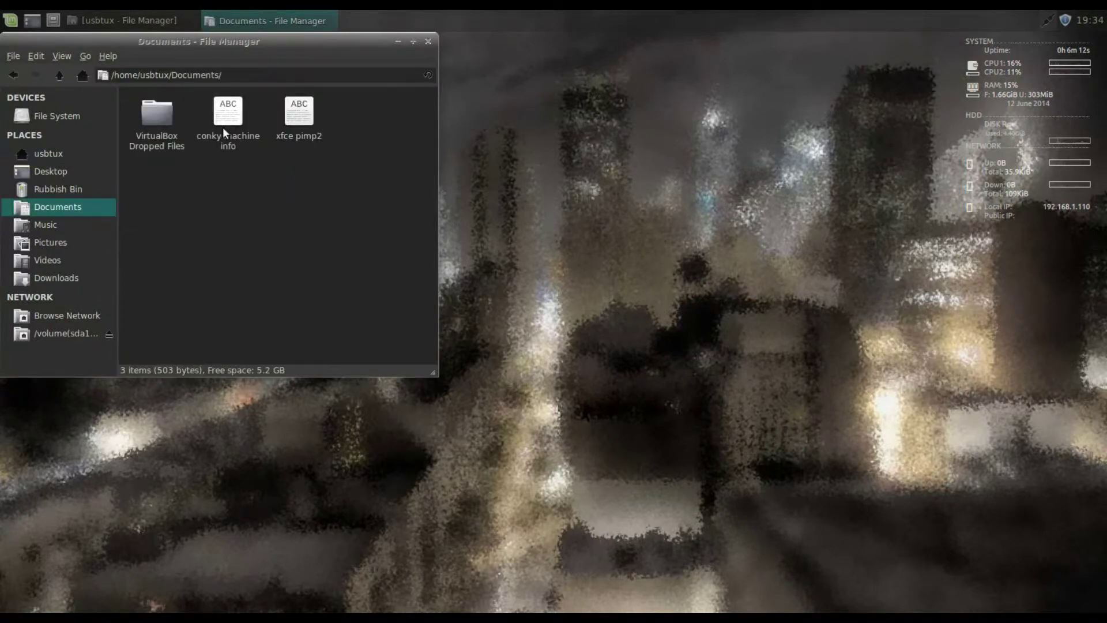
pyautogui.click(233, 115)
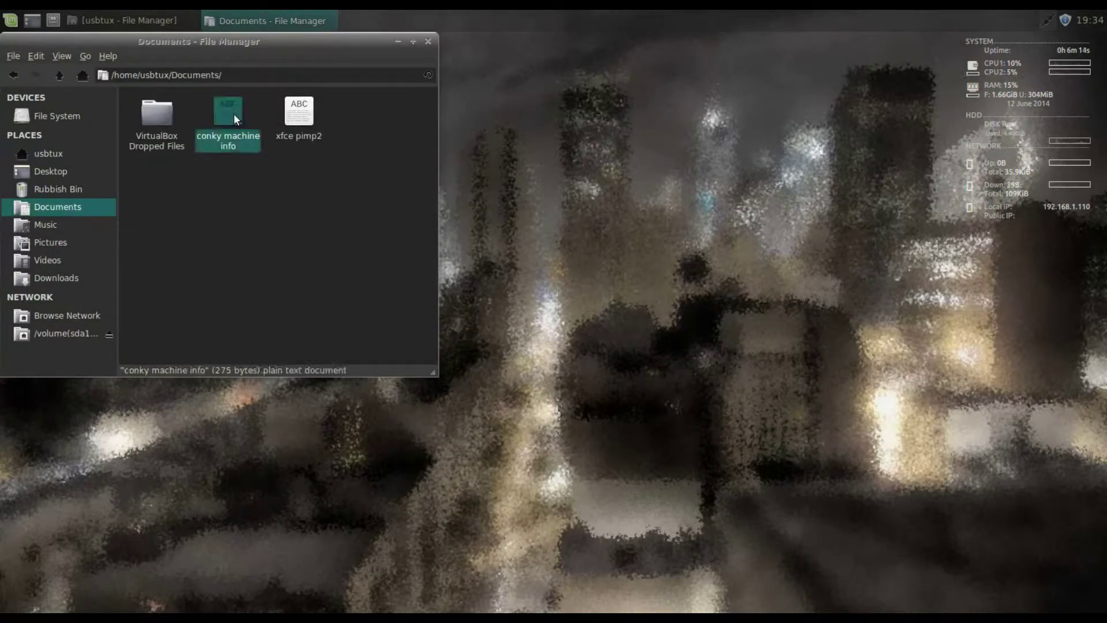
pyautogui.doubleClick(243, 136)
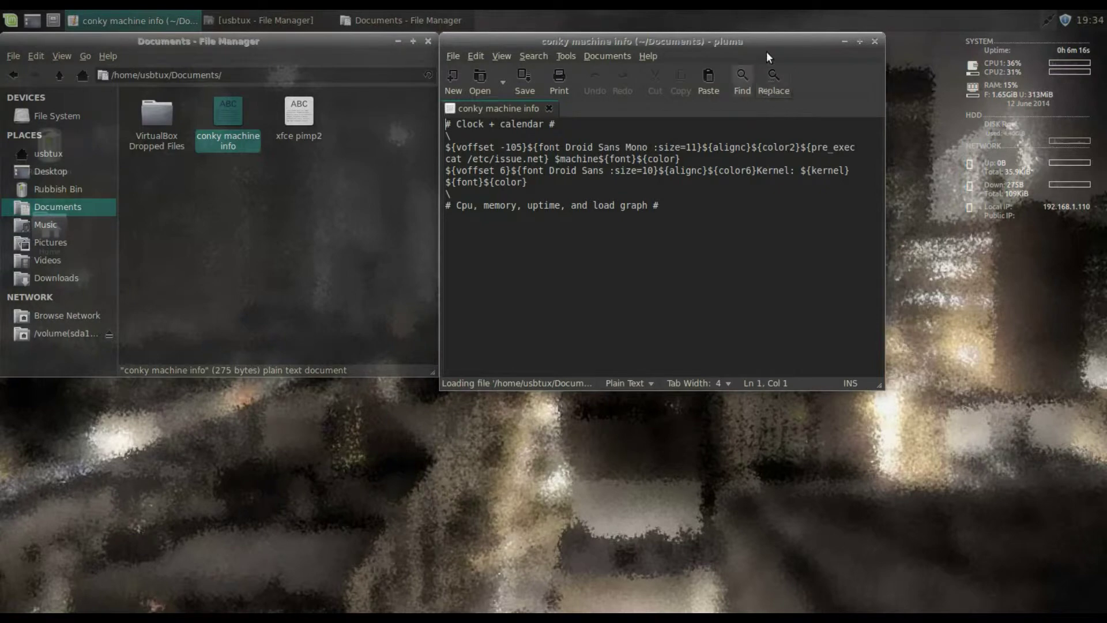
pyautogui.click(380, 39)
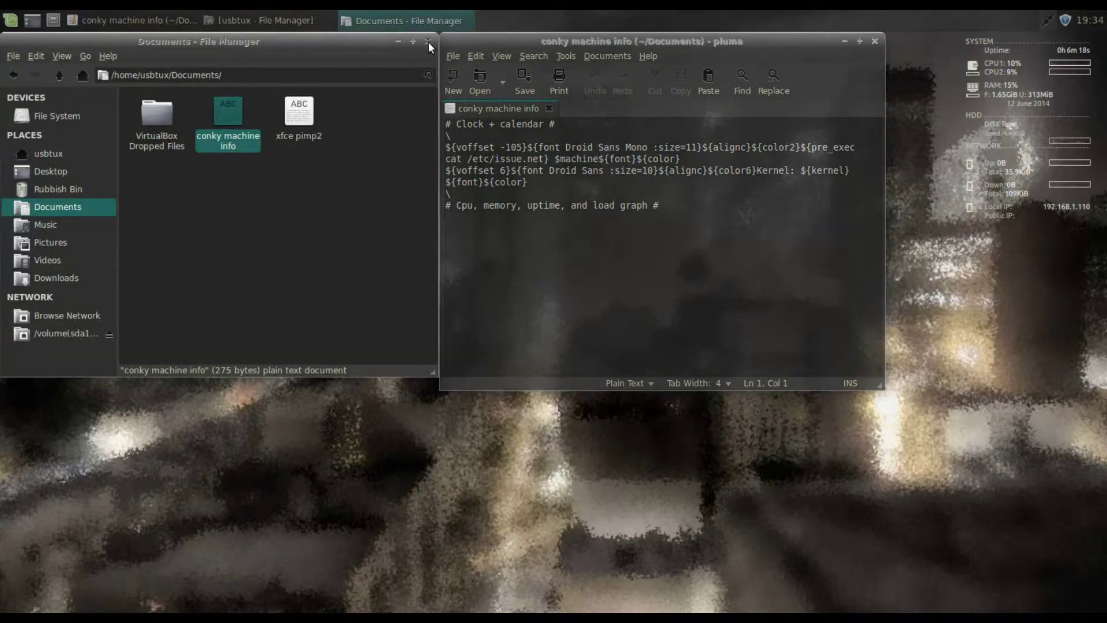
pyautogui.click(428, 41)
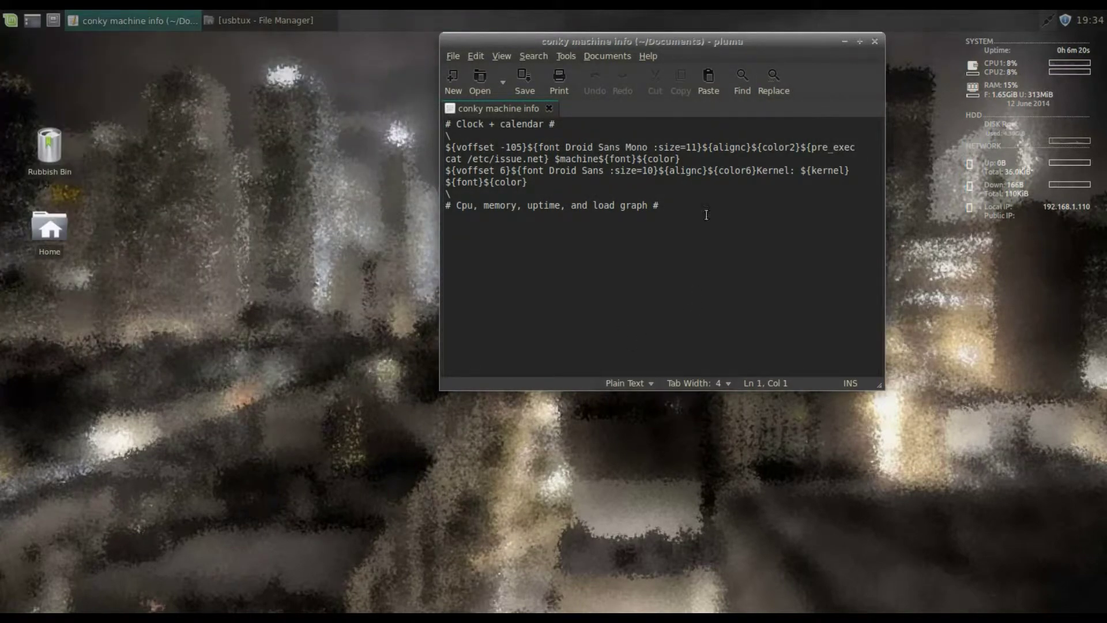
# - Copy the machine-name and Kernel voffset lines from conky machine info via Edit > Copy
pyautogui.moveTo(732, 40); pyautogui.dragTo(510, 51)
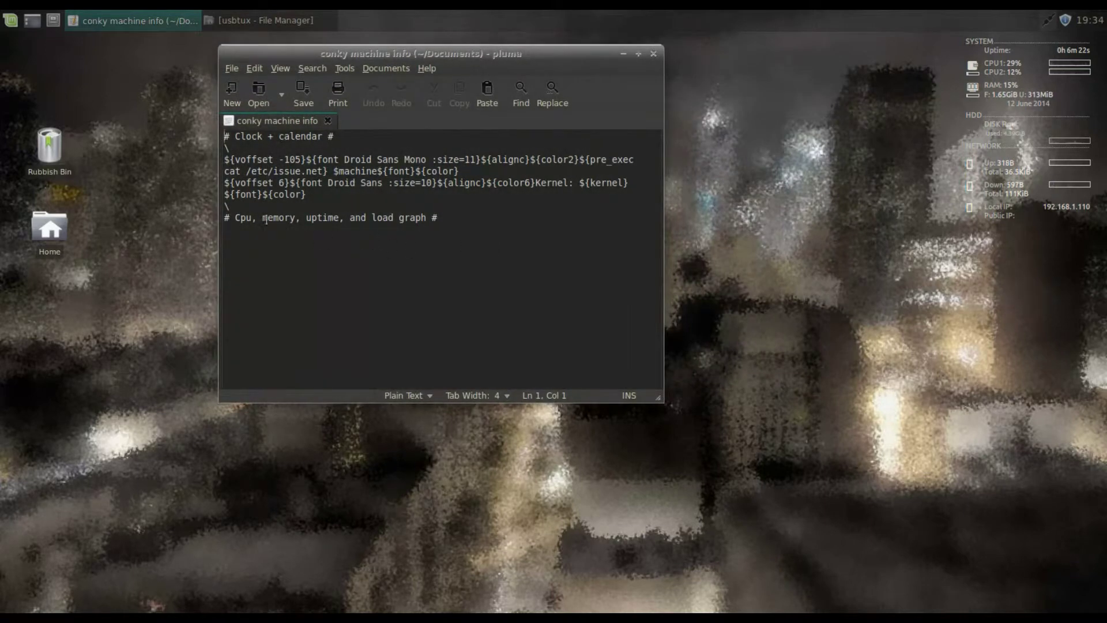
pyautogui.moveTo(306, 196); pyautogui.dragTo(224, 157)
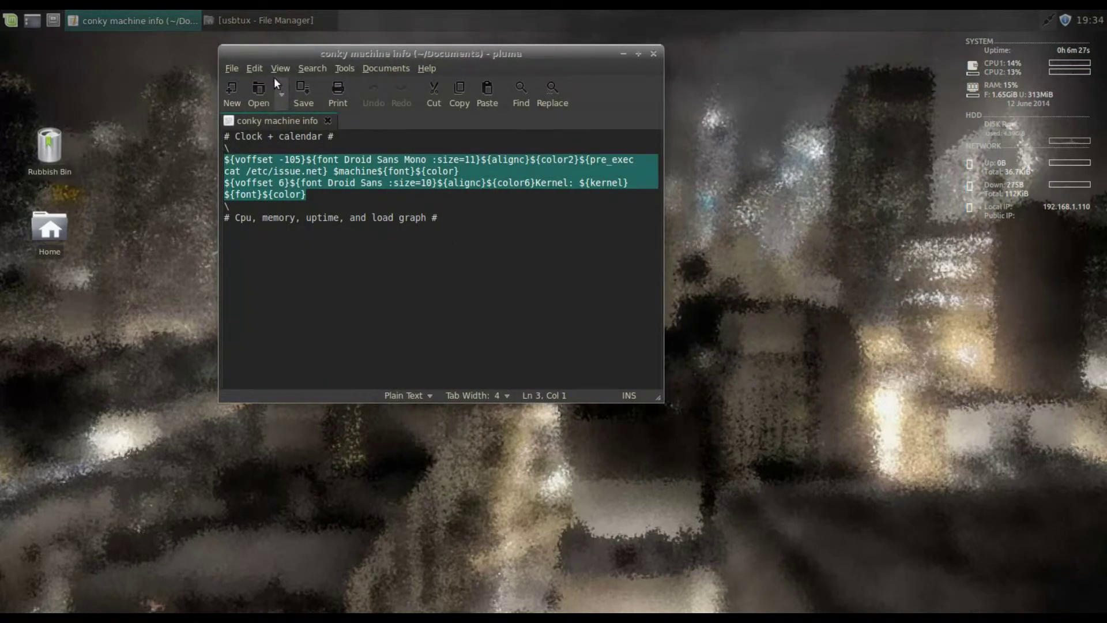
pyautogui.click(254, 68)
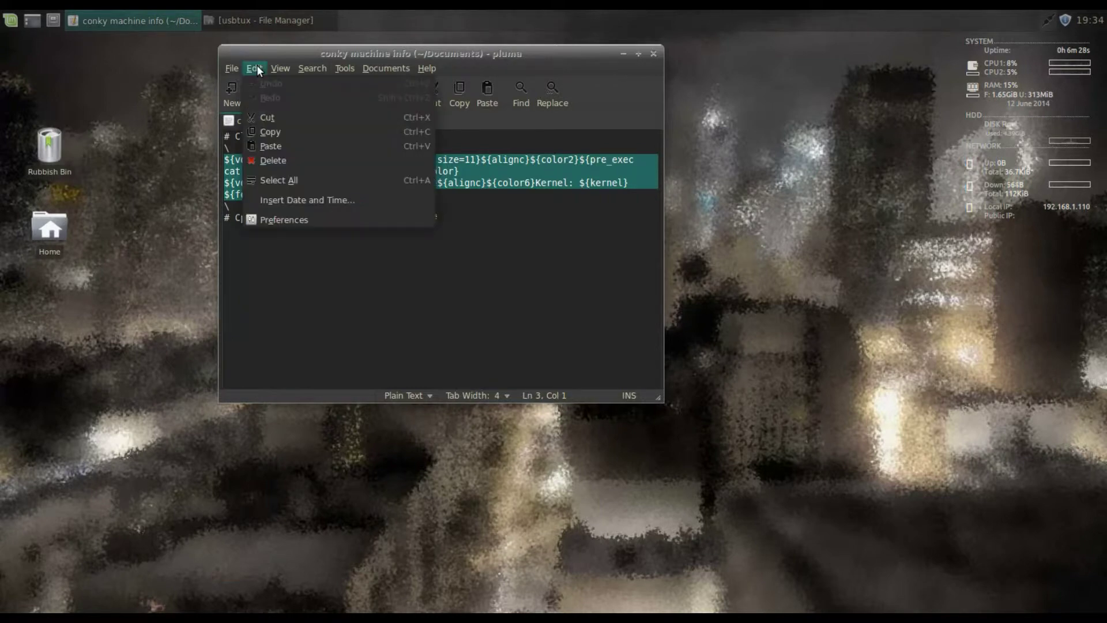
pyautogui.click(278, 136)
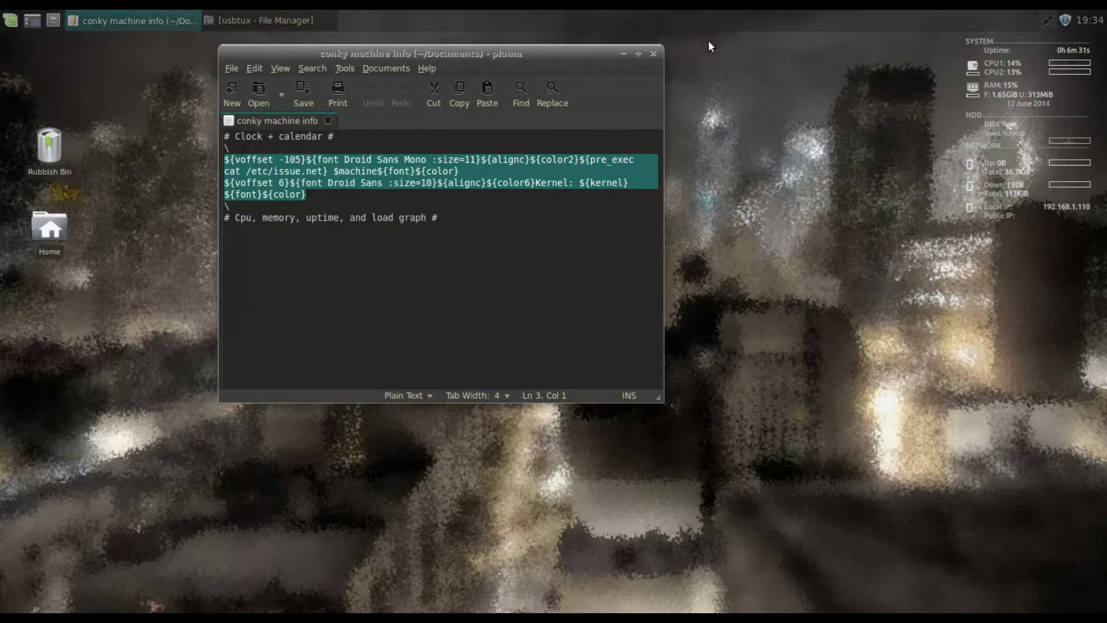
# - Minimize Pluma and open the Home folder with hidden files shown (Ctrl+H)
pyautogui.click(624, 55)
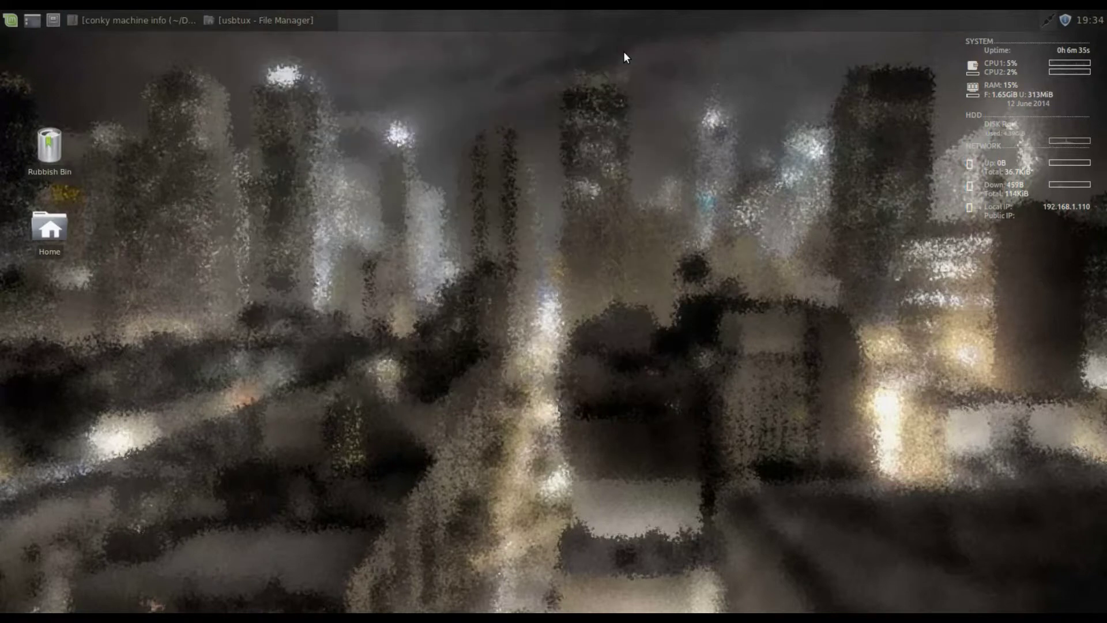
pyautogui.doubleClick(57, 226)
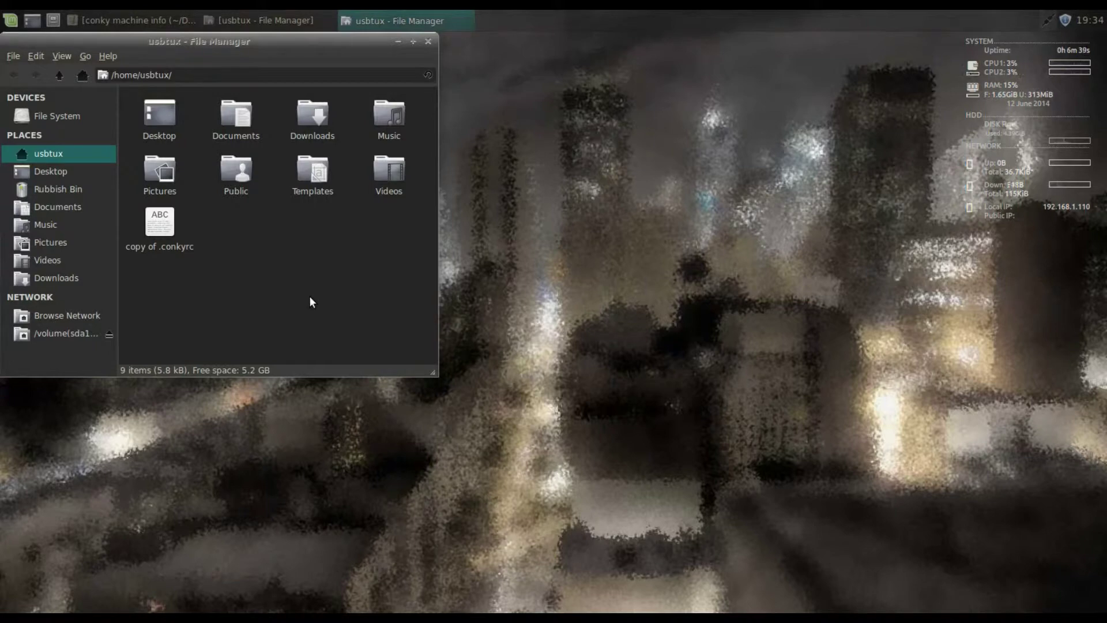
pyautogui.hotkey('ctrl', 'h')
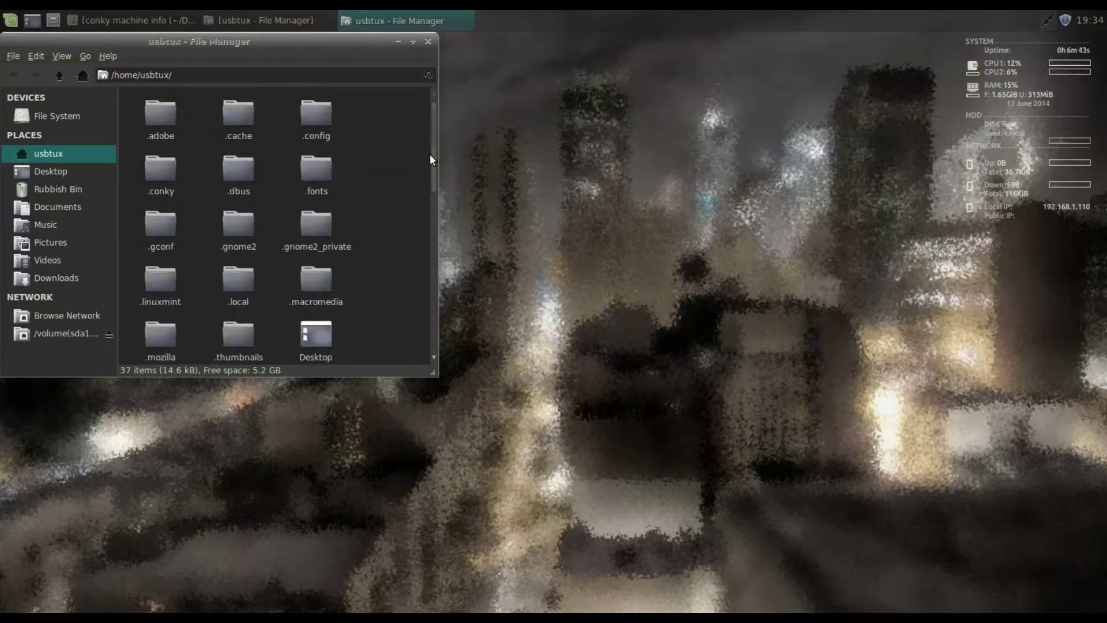
# - Open .conkyrc from the home folder in Pluma
pyautogui.scroll(-5, 430, 159)
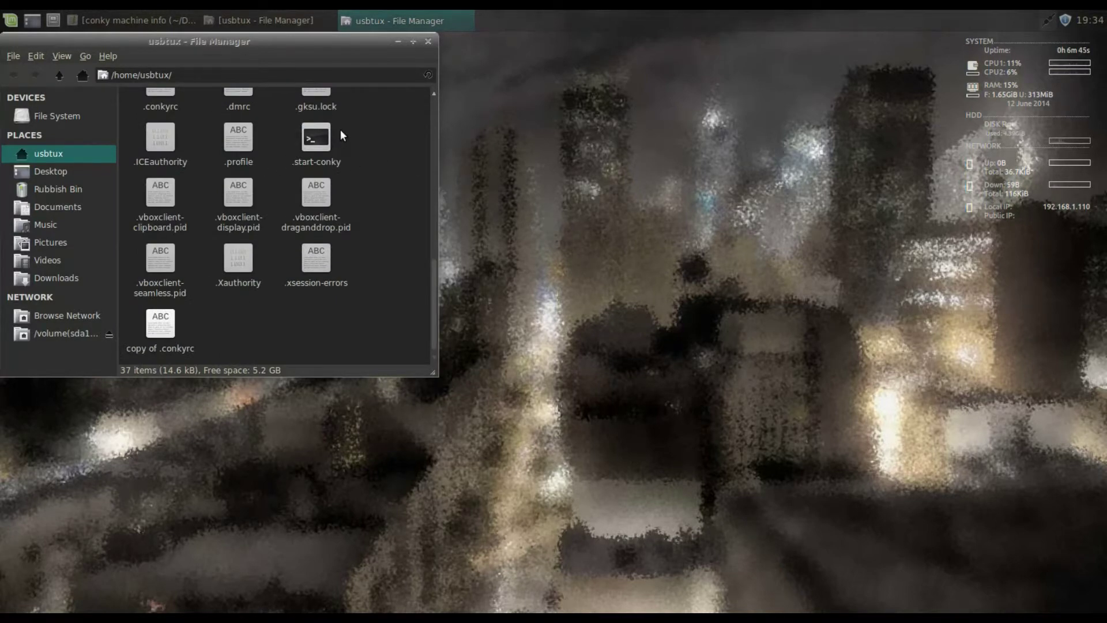
pyautogui.scroll(1, 341, 130)
pyautogui.doubleClick(161, 123)
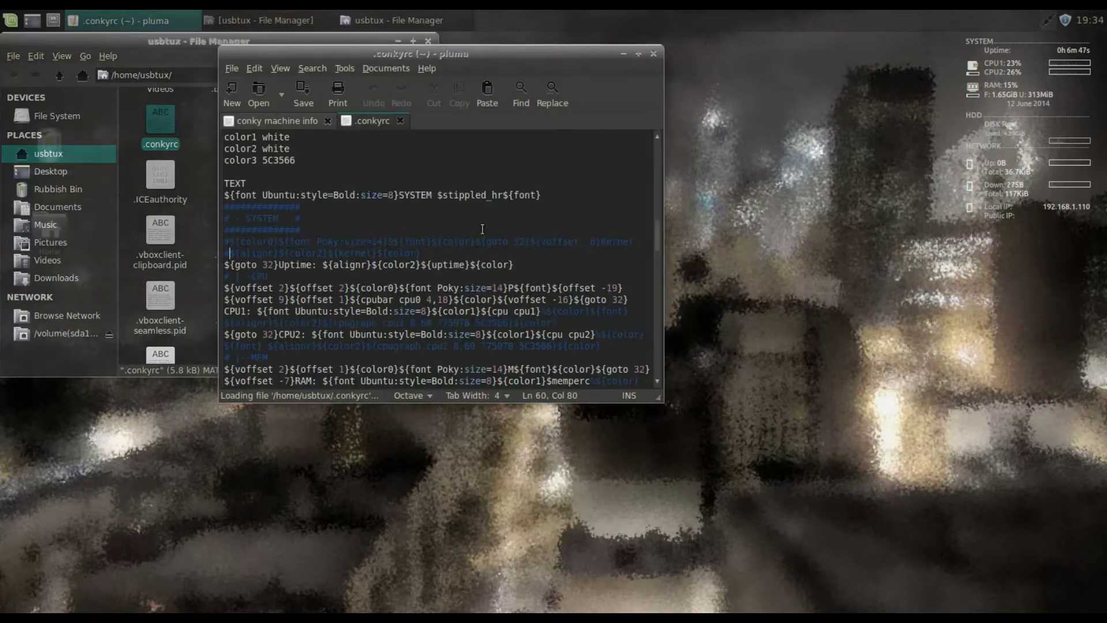
pyautogui.scroll(3, 576, 202)
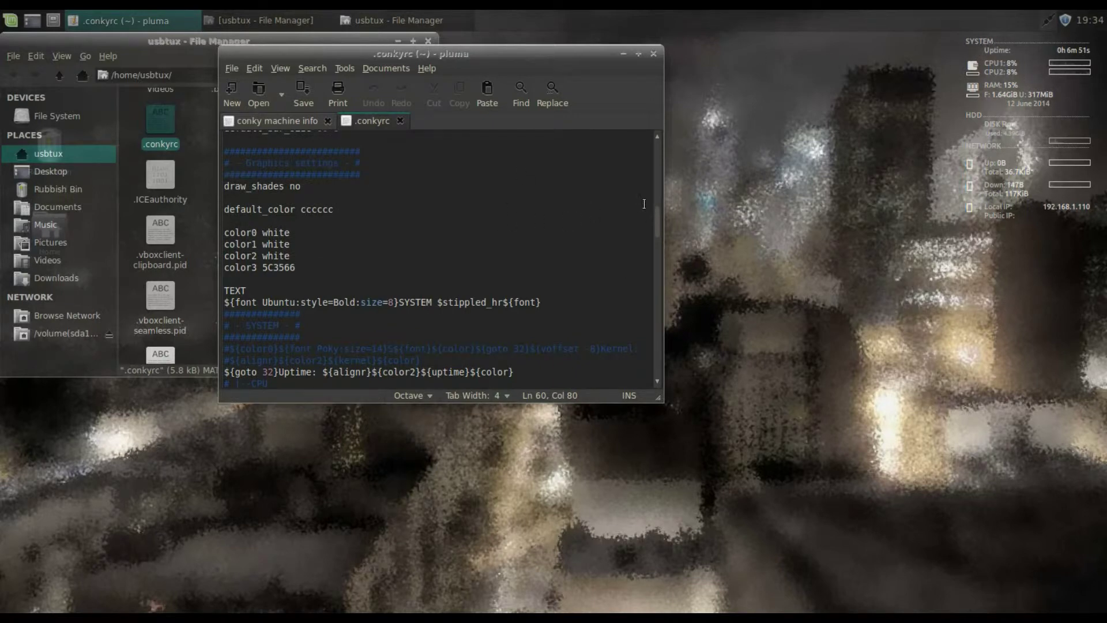
pyautogui.scroll(-3, 654, 219)
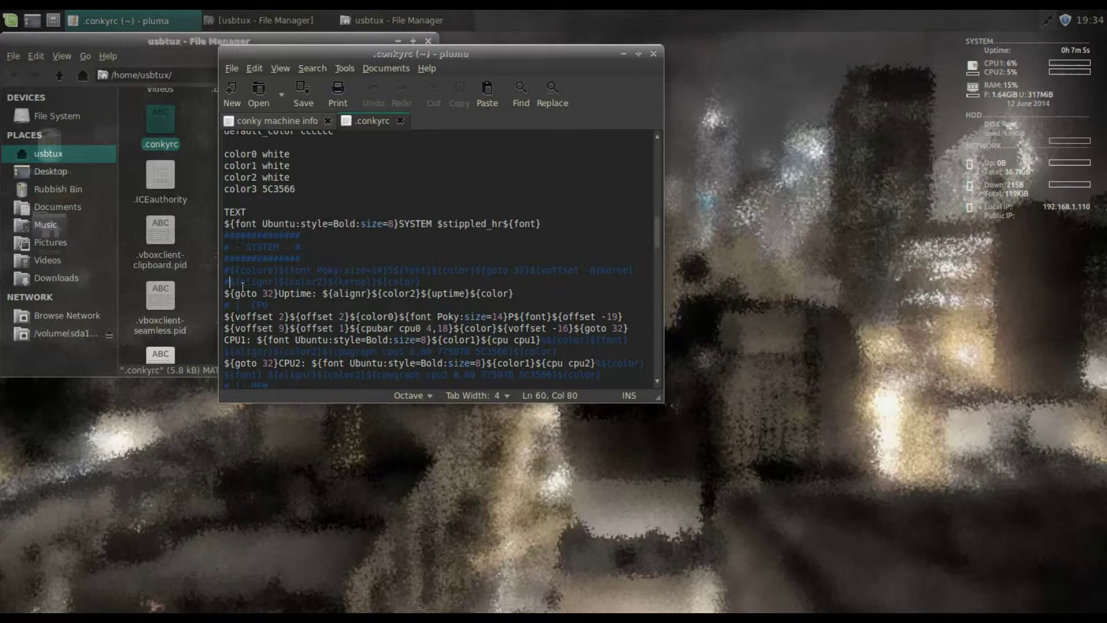
# - Insert an empty line below the SYSTEM header, above the commented kernel line
pyautogui.click(462, 281)
pyautogui.press('Up')
pyautogui.press('Up')
pyautogui.press('Return')
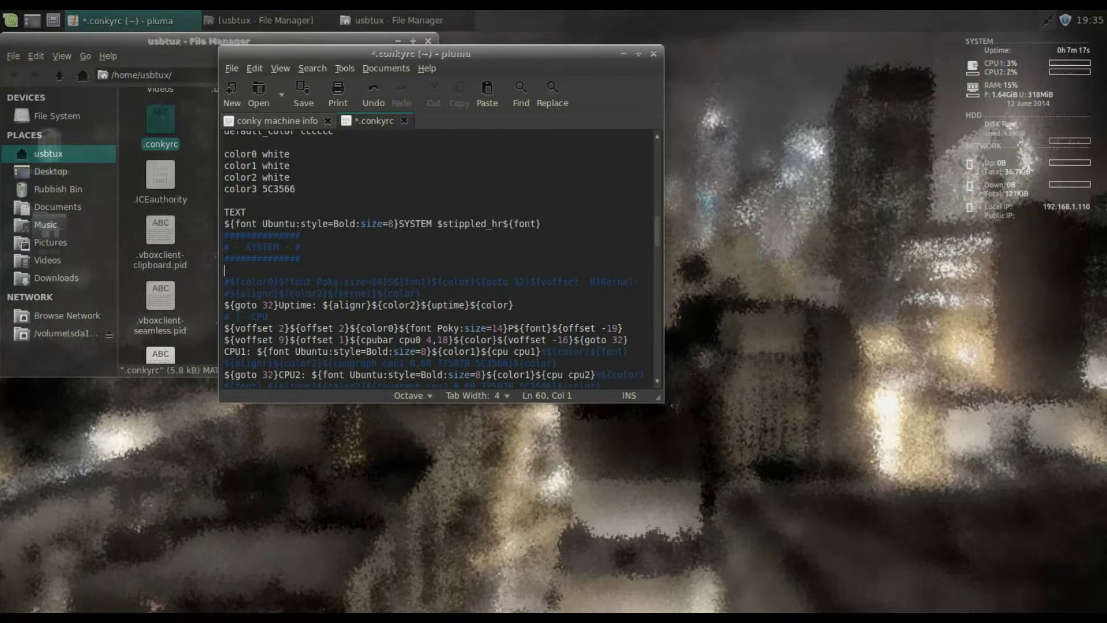
# - Paste the machine-name and Kernel lines onto the empty line and save .conkyrc
pyautogui.click(257, 68)
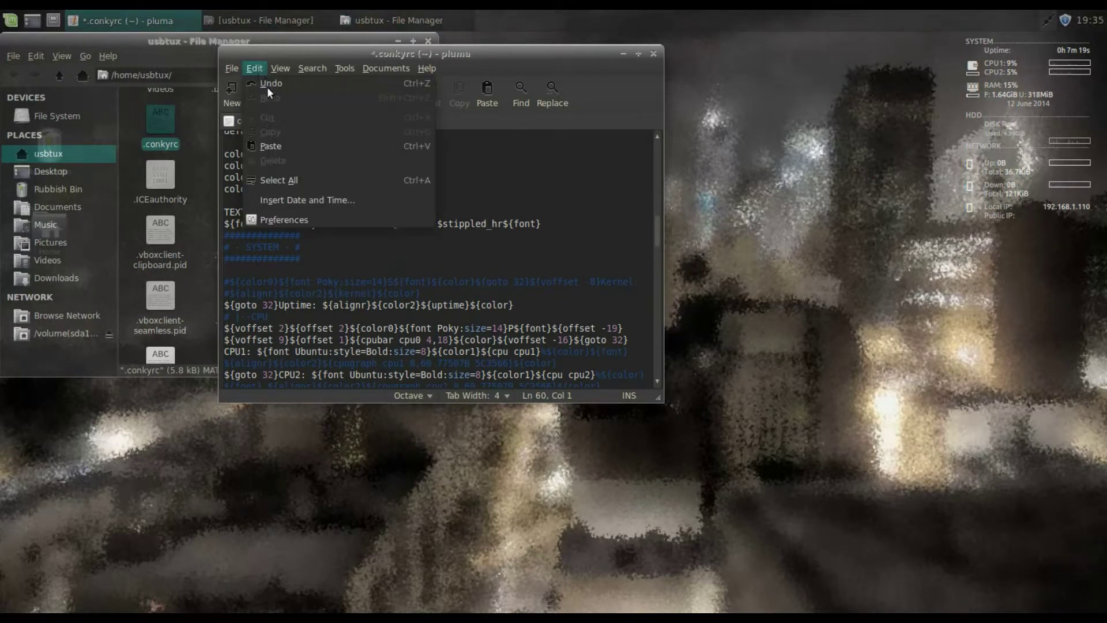
pyautogui.click(271, 146)
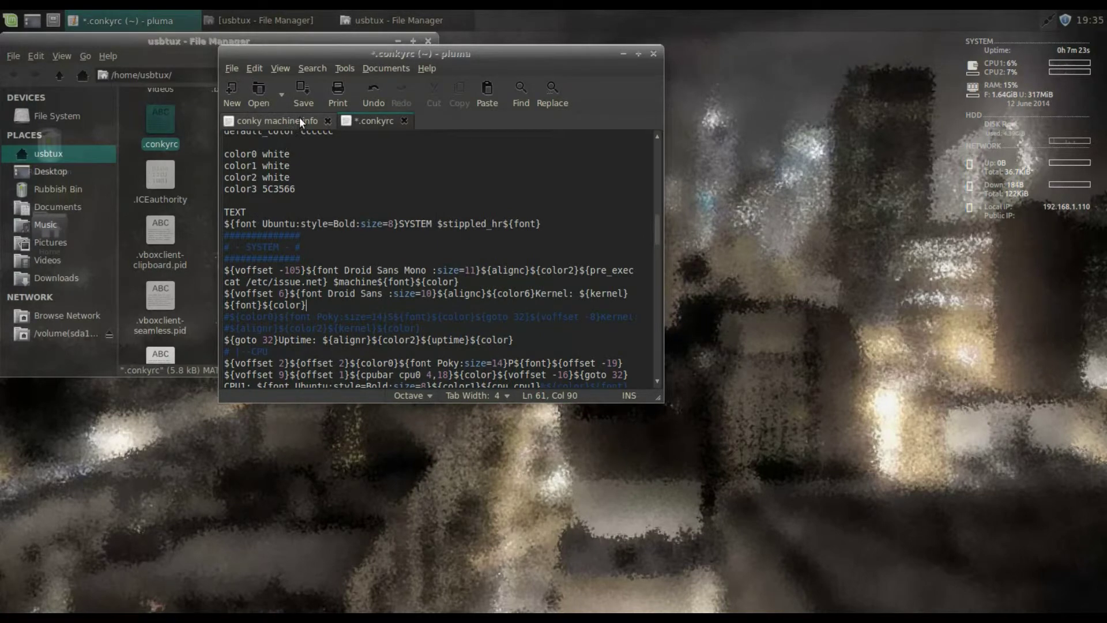
pyautogui.click(302, 89)
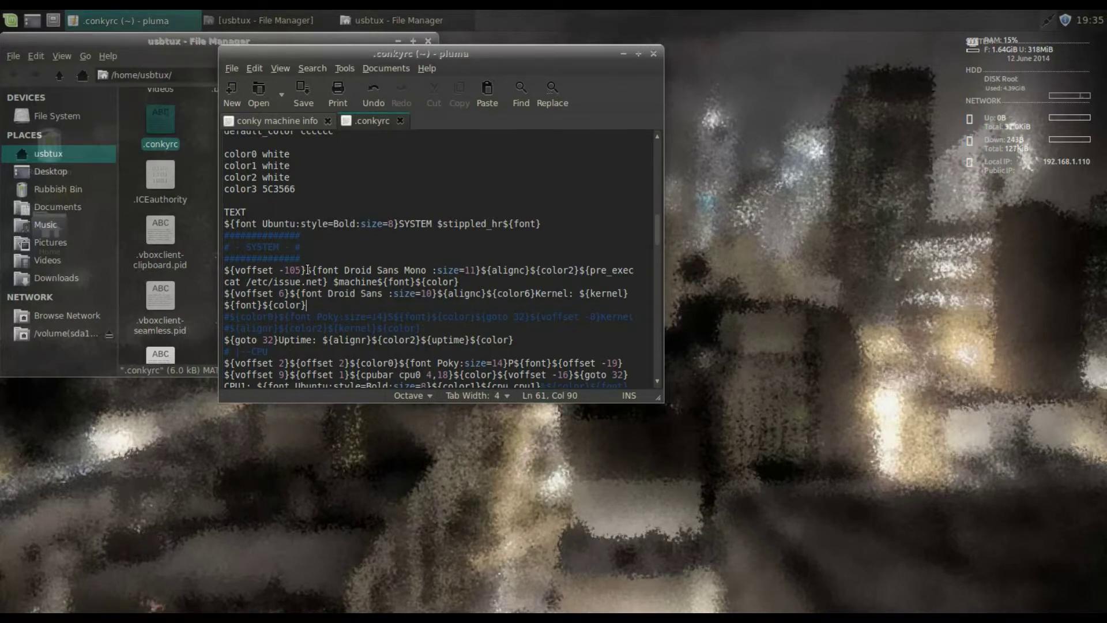
# - Delete the leftover ${voffset -105} and voffset fragments around the kernel line and save .conkyrc
pyautogui.click(308, 269)
pyautogui.press('BackSpace')
pyautogui.press('BackSpace')
pyautogui.press('BackSpace')
pyautogui.press('BackSpace')
pyautogui.press('BackSpace')
pyautogui.press('BackSpace')
pyautogui.press('BackSpace')
pyautogui.press('BackSpace')
pyautogui.press('BackSpace')
pyautogui.press('BackSpace')
pyautogui.press('BackSpace')
pyautogui.press('BackSpace')
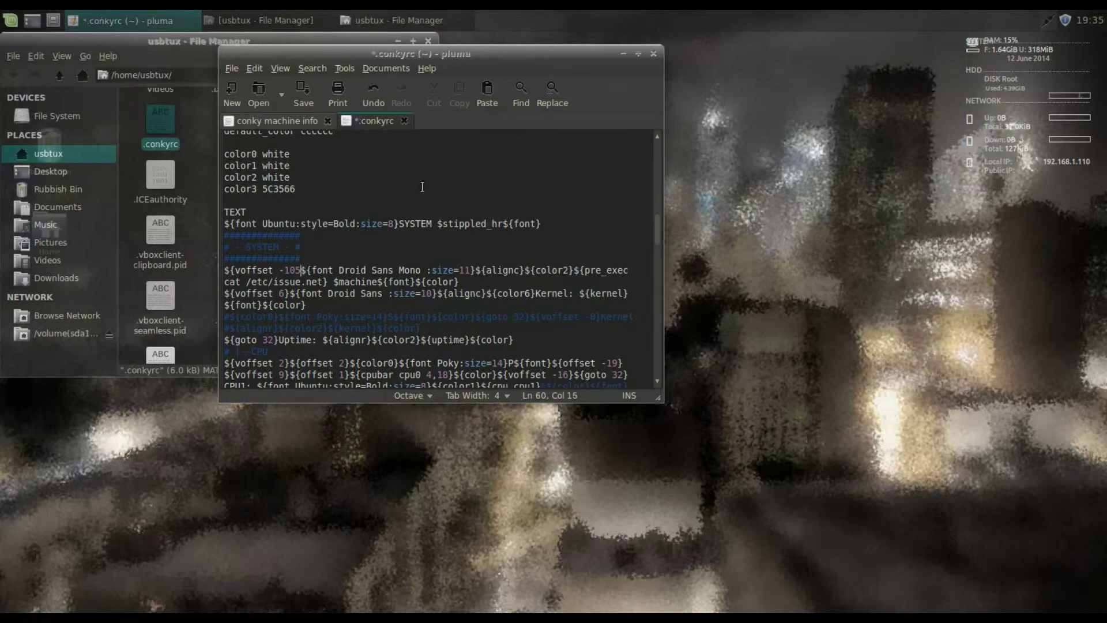
pyautogui.press('BackSpace')
pyautogui.press('BackSpace')
pyautogui.press('BackSpace')
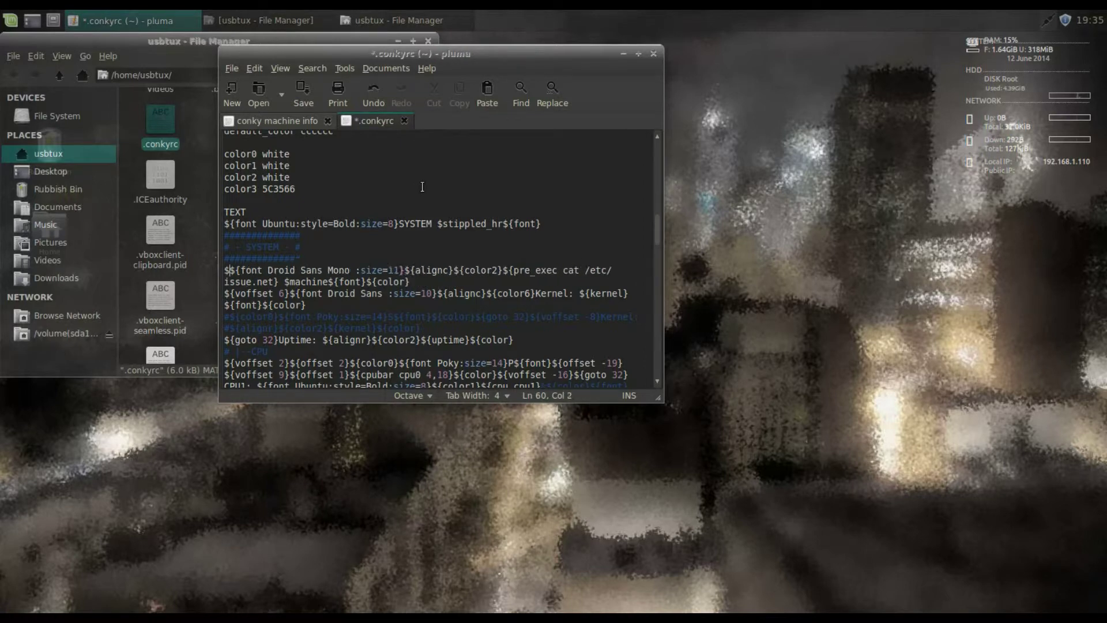
pyautogui.press('End')
pyautogui.press('Down')
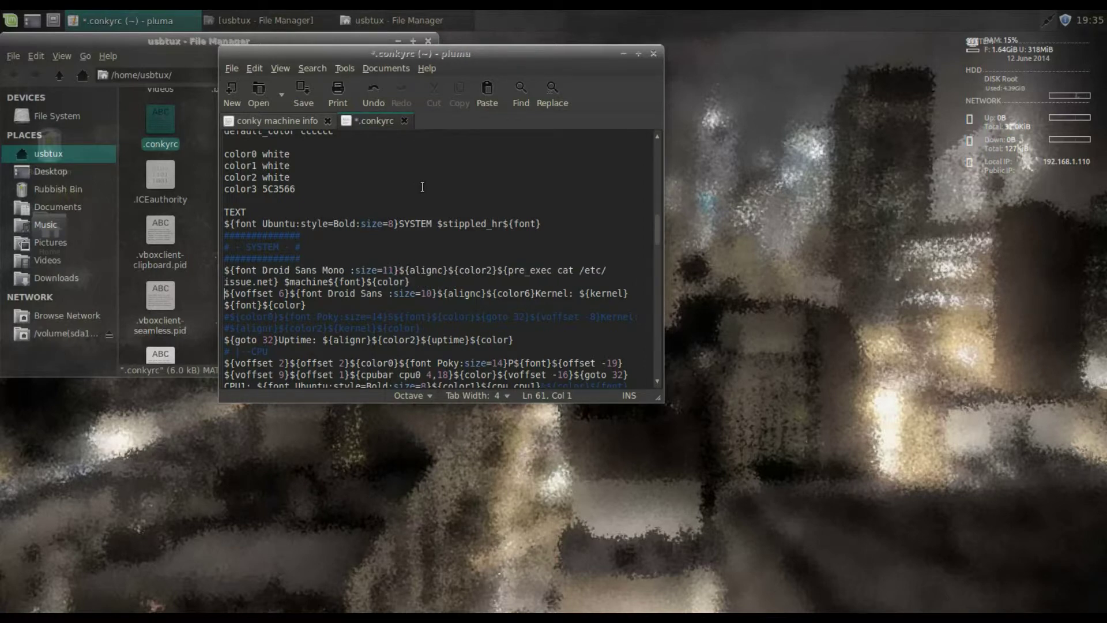
pyautogui.press('Delete')
pyautogui.press('Delete')
pyautogui.press('Delete')
pyautogui.press('Delete')
pyautogui.press('Delete')
pyautogui.press('Delete')
pyautogui.press('Delete')
pyautogui.press('Delete')
pyautogui.press('Delete')
pyautogui.press('Delete')
pyautogui.press('Delete')
pyautogui.press('Delete')
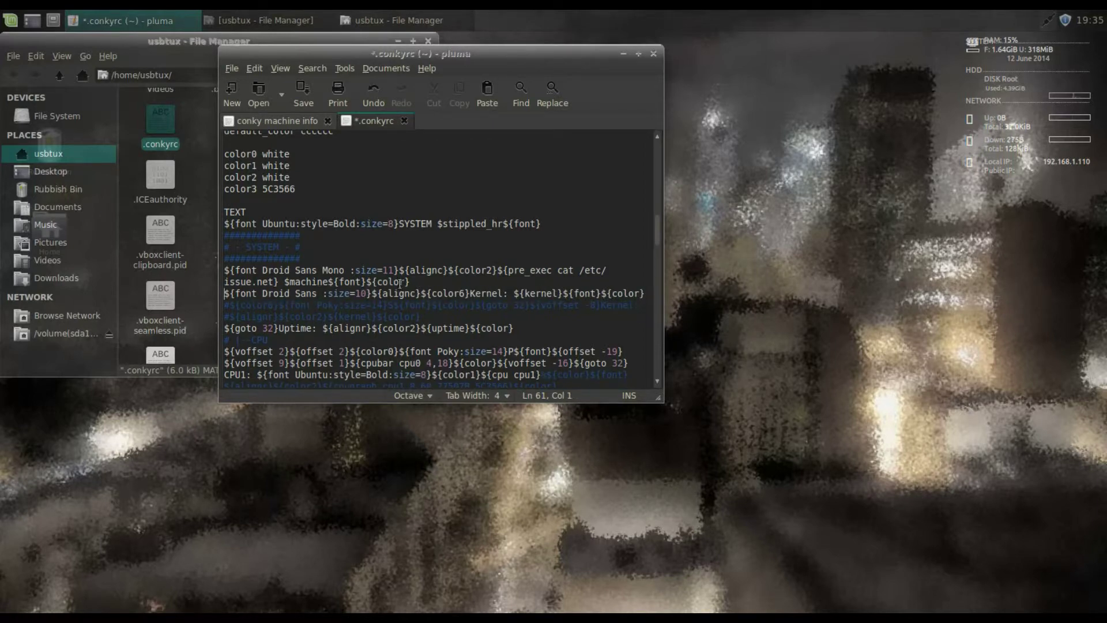
pyautogui.click(301, 88)
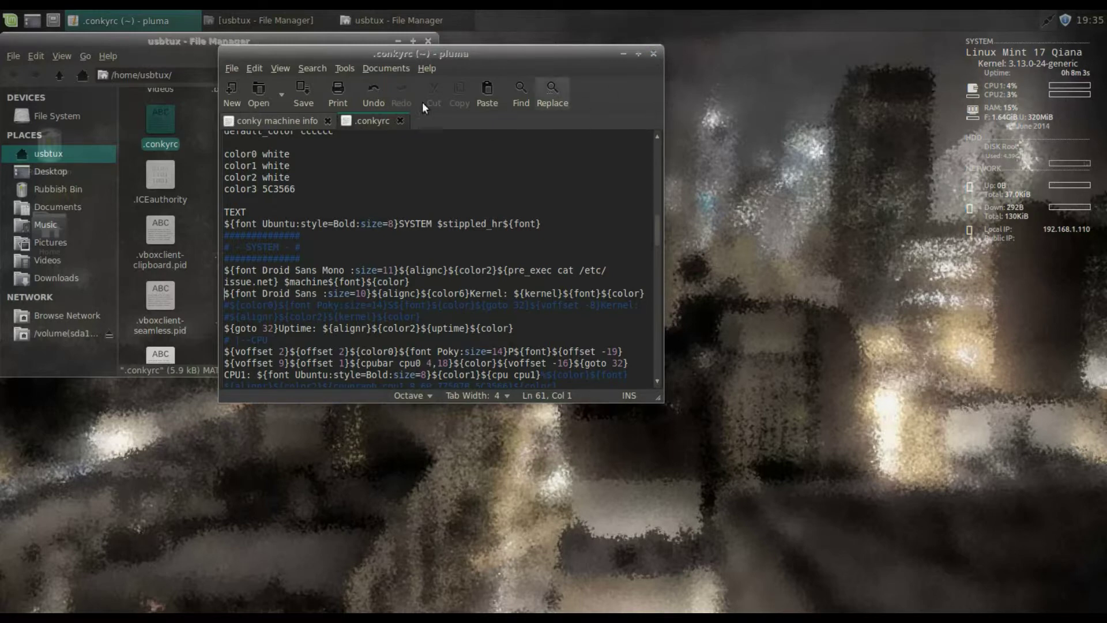
pyautogui.click(265, 120)
# - Delete ${voffset -105}, ${voffset 6}, the Cpu and Clock + calendar comments and backslashes from conky machine info
pyautogui.click(271, 375)
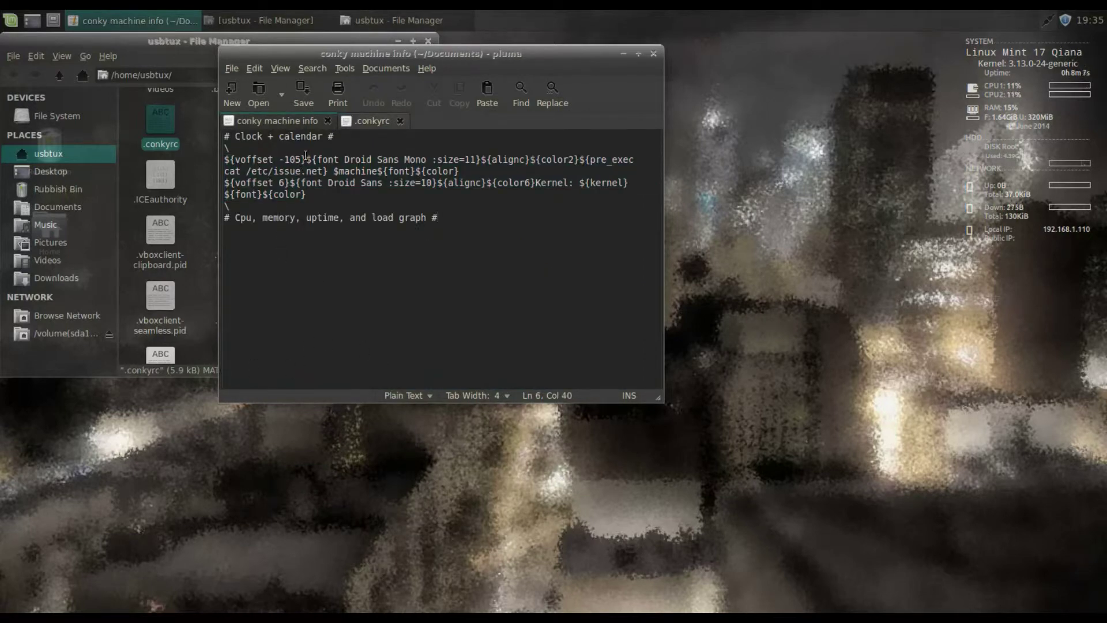
pyautogui.moveTo(305, 159); pyautogui.dragTo(224, 161)
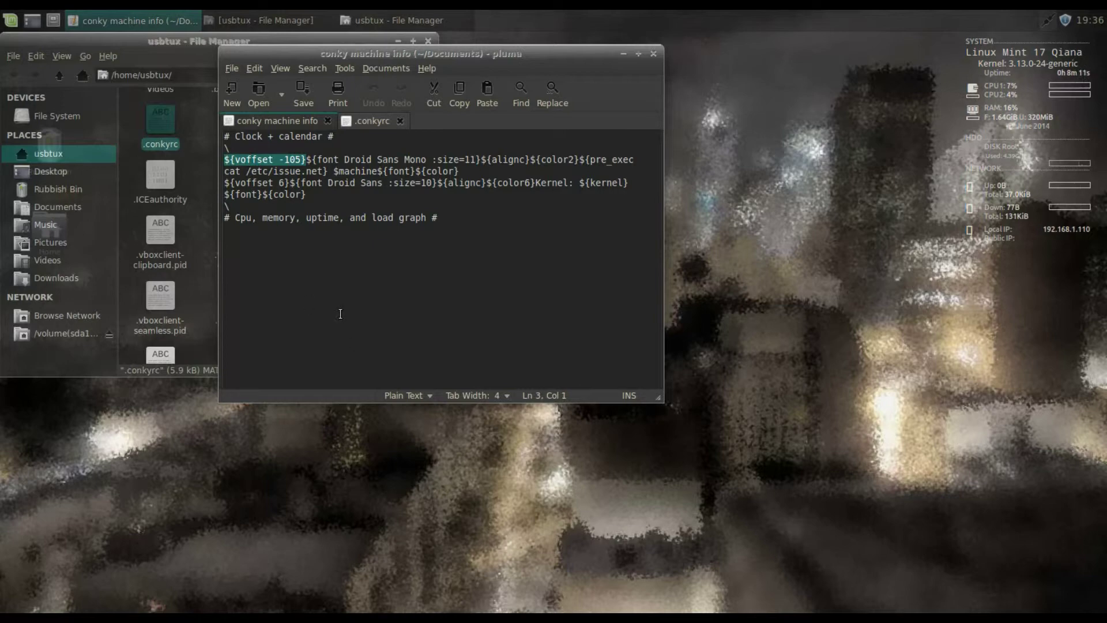
pyautogui.press('Delete')
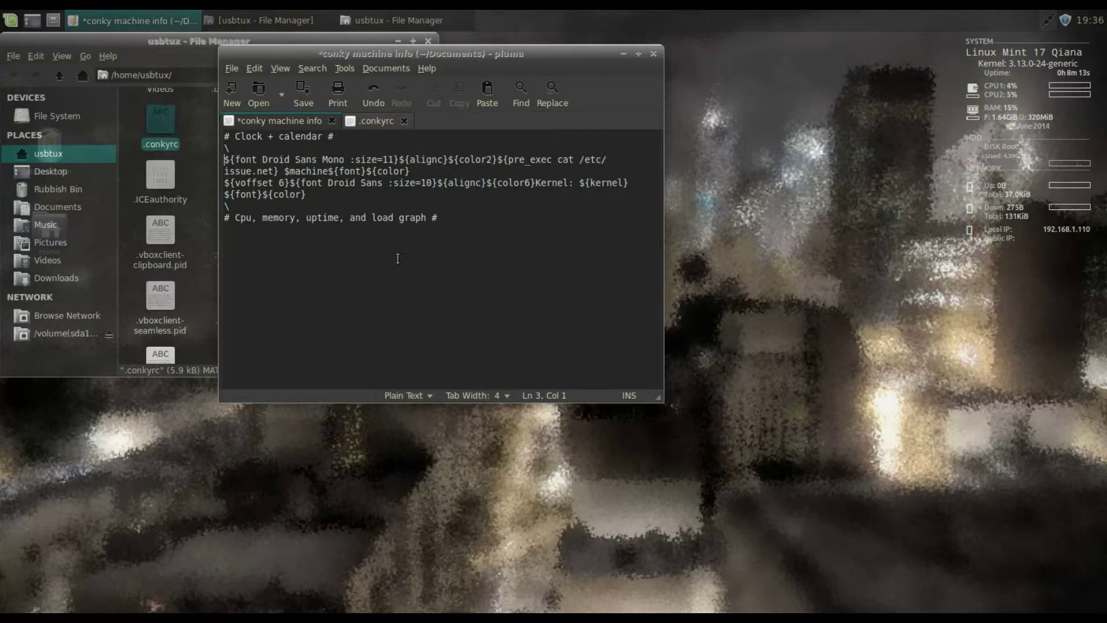
pyautogui.moveTo(289, 183); pyautogui.dragTo(224, 185)
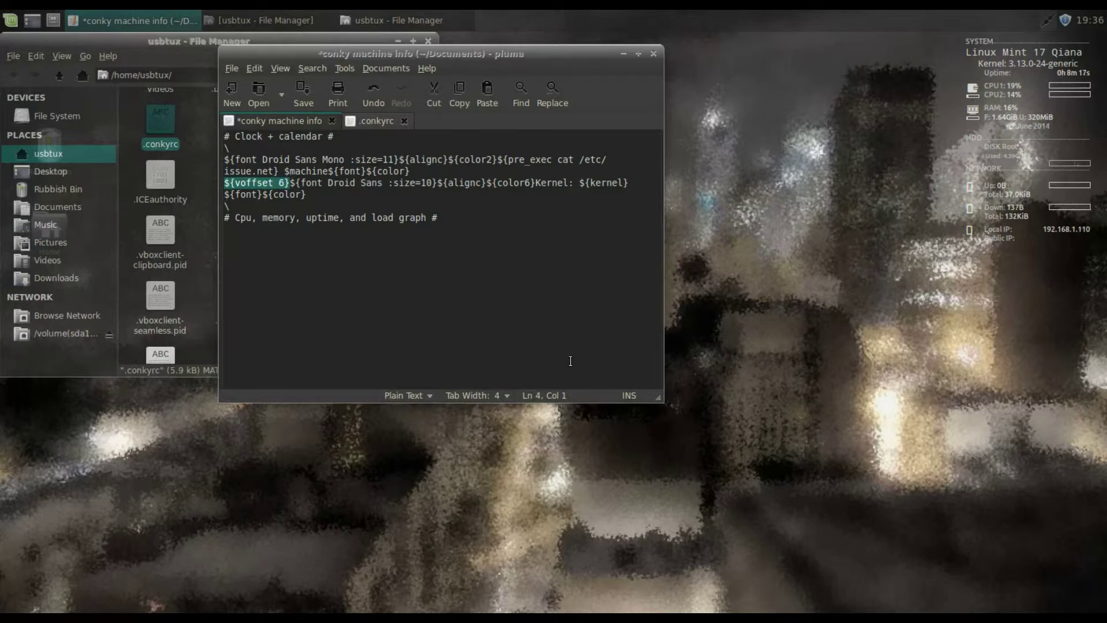
pyautogui.press('Delete')
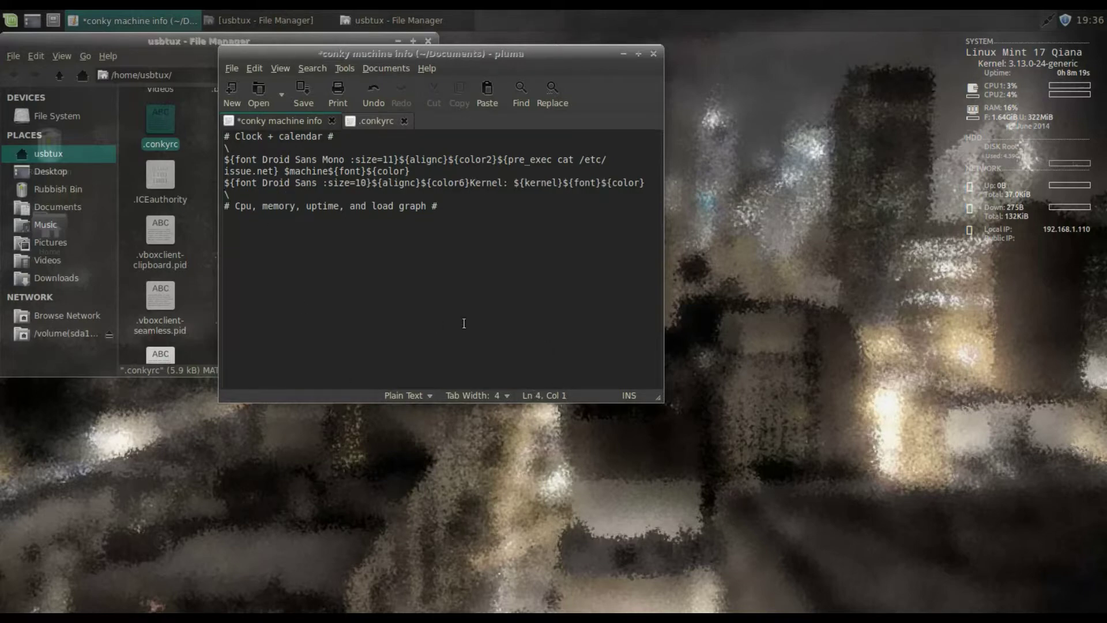
pyautogui.moveTo(440, 206); pyautogui.dragTo(222, 195)
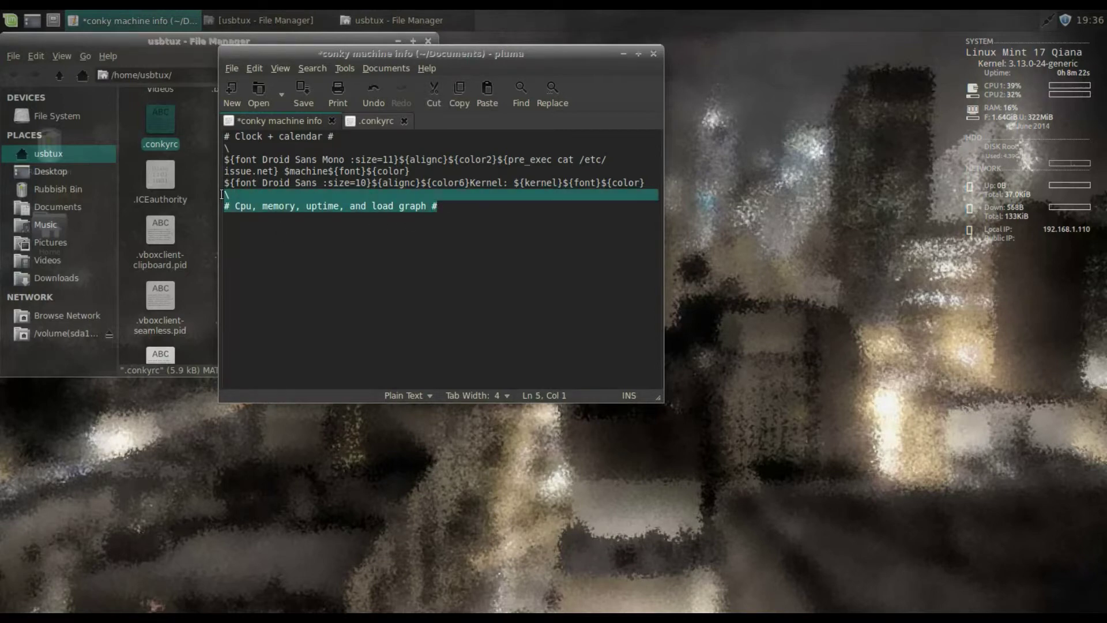
pyautogui.press('Delete')
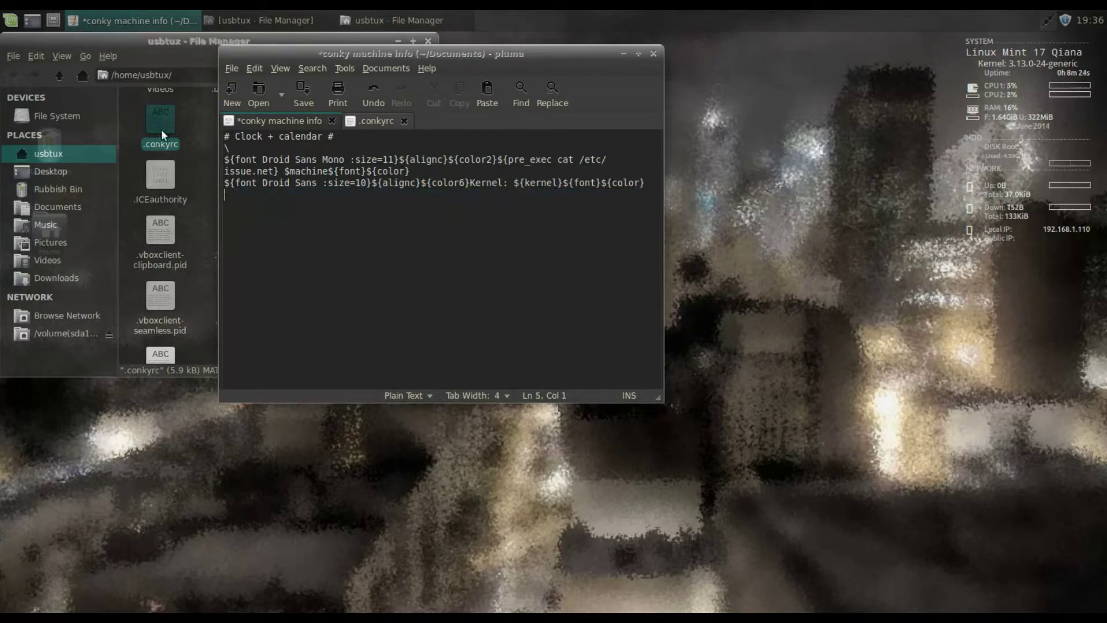
pyautogui.moveTo(229, 148); pyautogui.dragTo(224, 136)
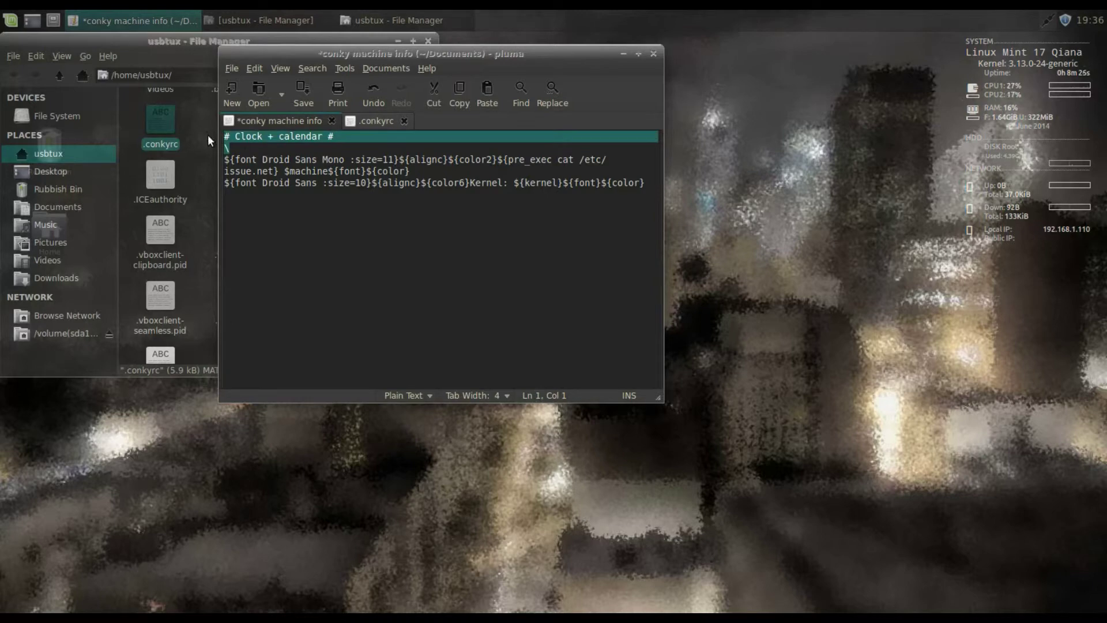
pyautogui.press('Delete')
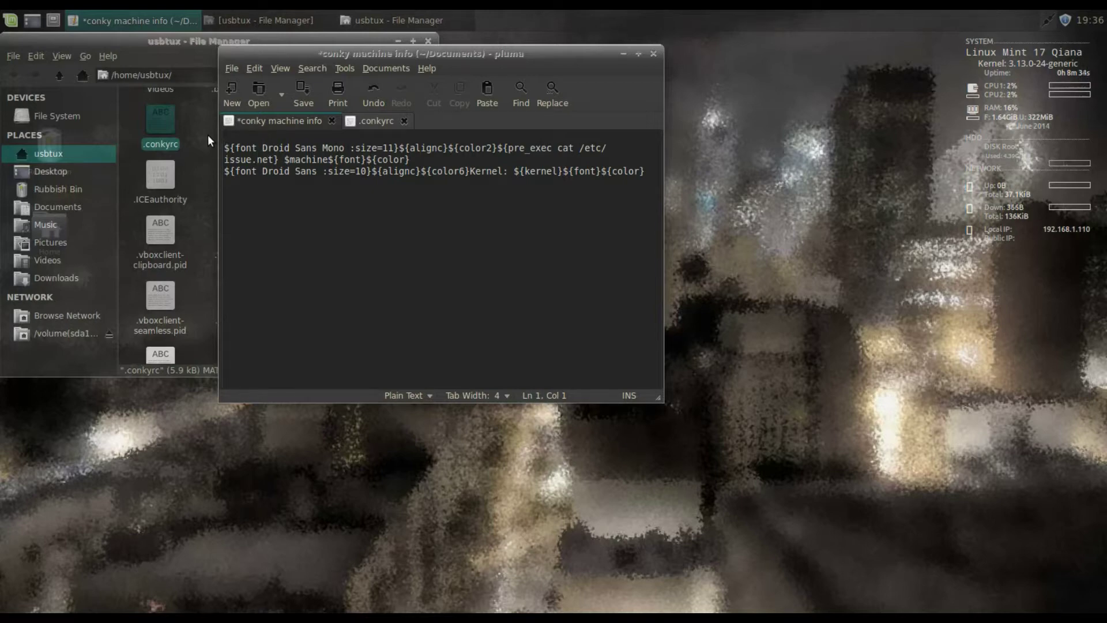
# - Save the trimmed conky file, close Pluma, and centre the file manager window
pyautogui.click(304, 90)
pyautogui.click(653, 54)
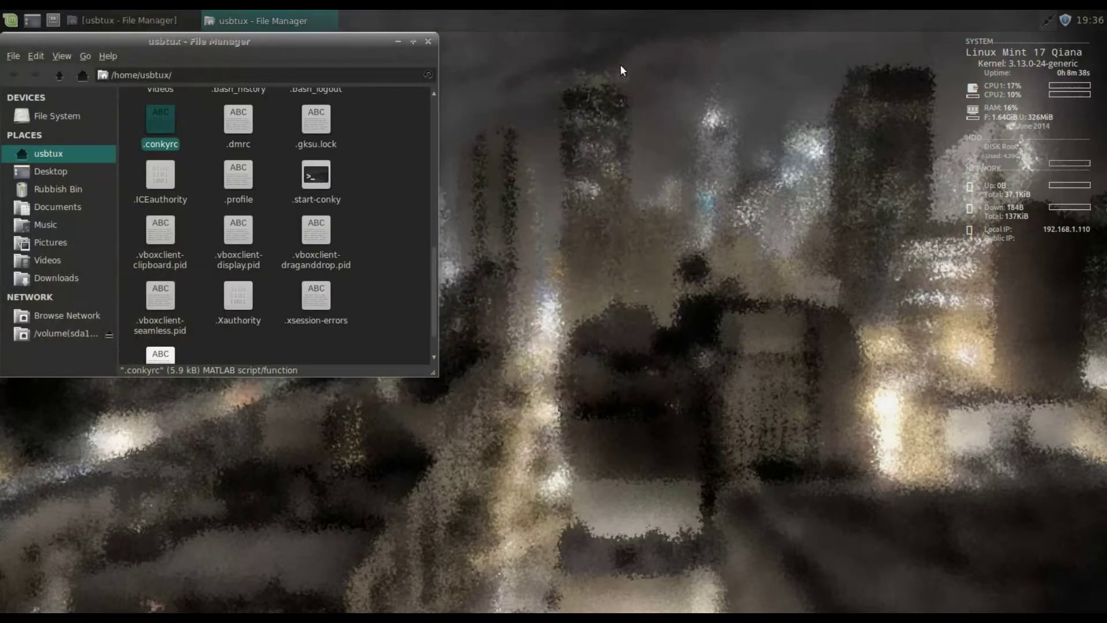
pyautogui.moveTo(346, 46); pyautogui.dragTo(697, 167)
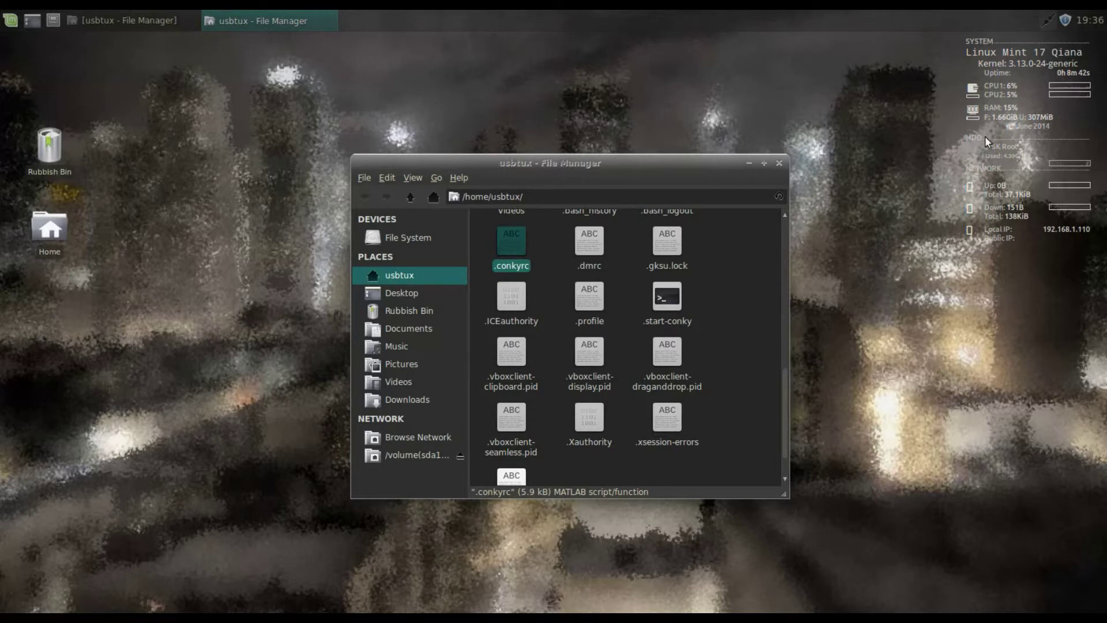
# - Copy .conkyrc into the Documents folder as a backup, then return to the home folder
pyautogui.rightClick(504, 240)
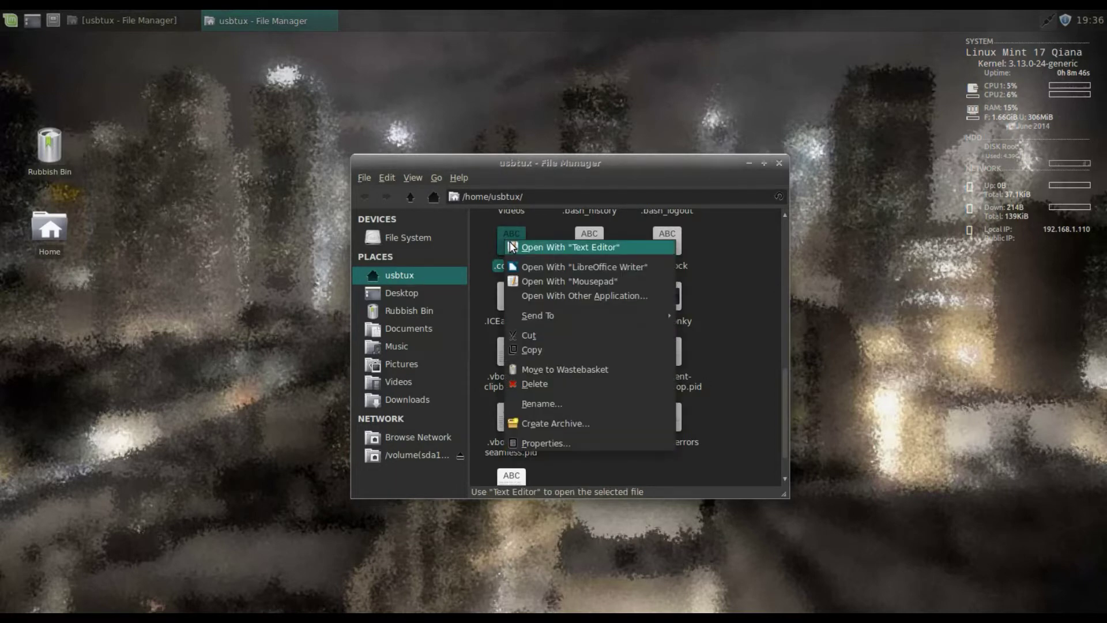
pyautogui.click(540, 351)
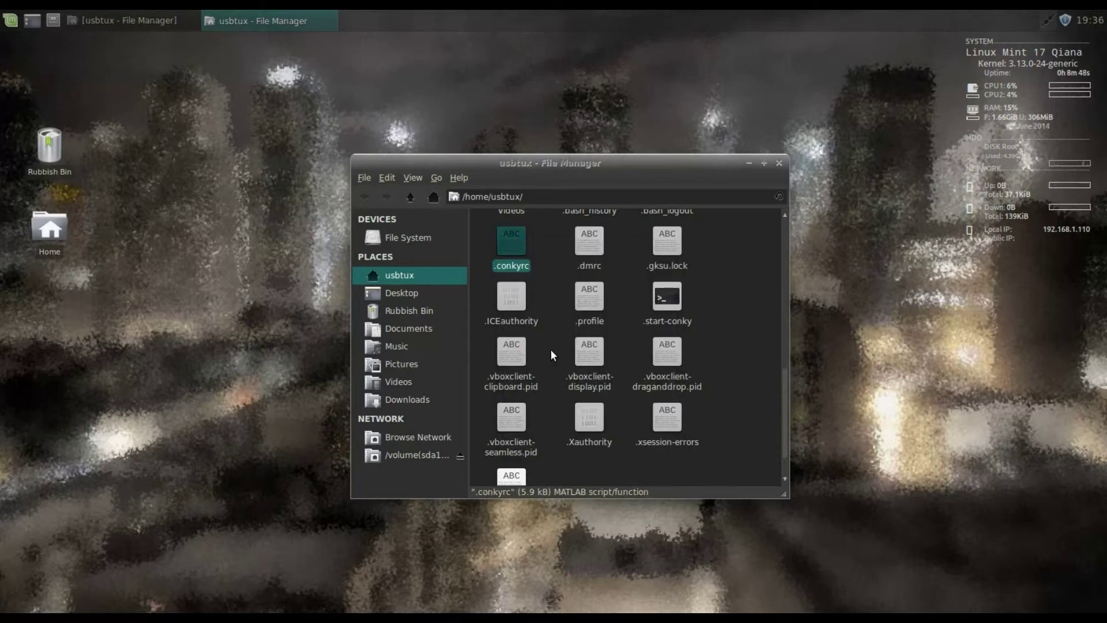
pyautogui.click(402, 331)
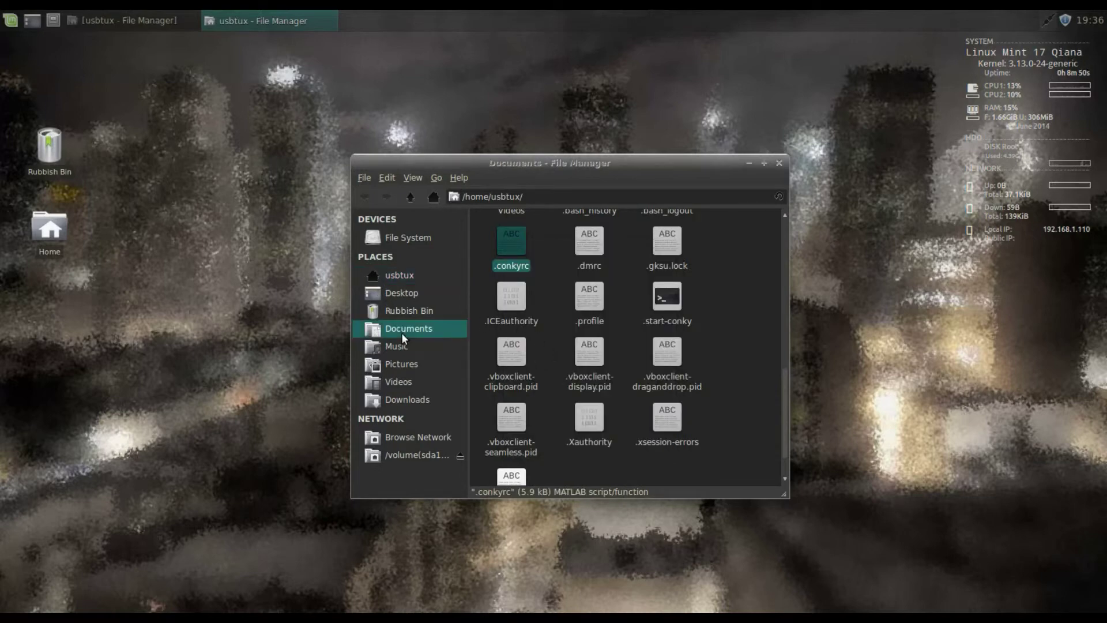
pyautogui.rightClick(632, 349)
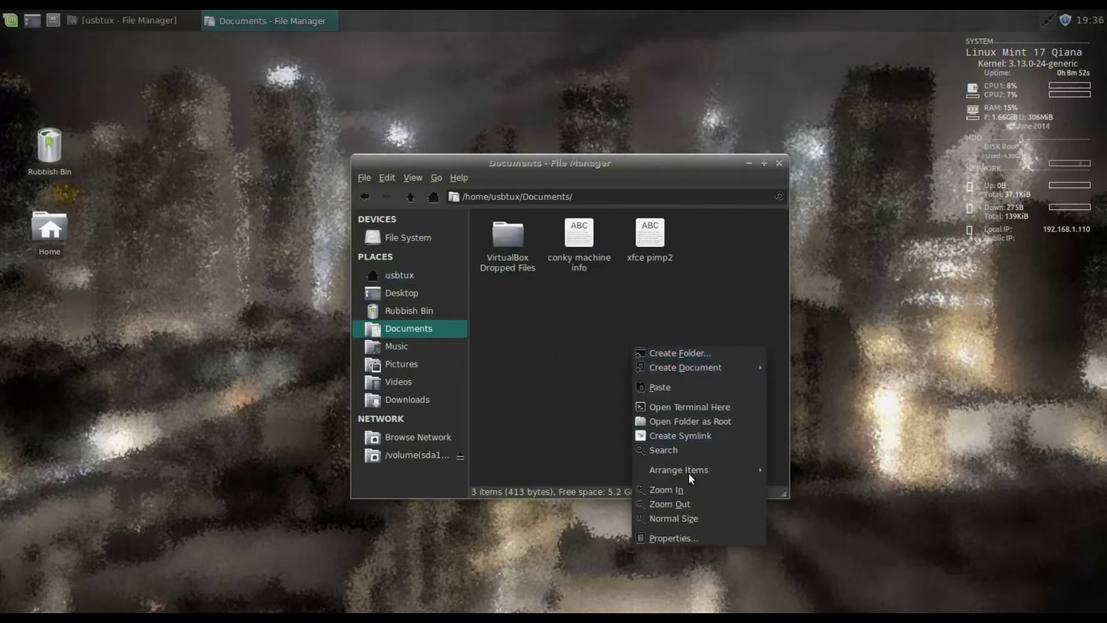
pyautogui.click(673, 386)
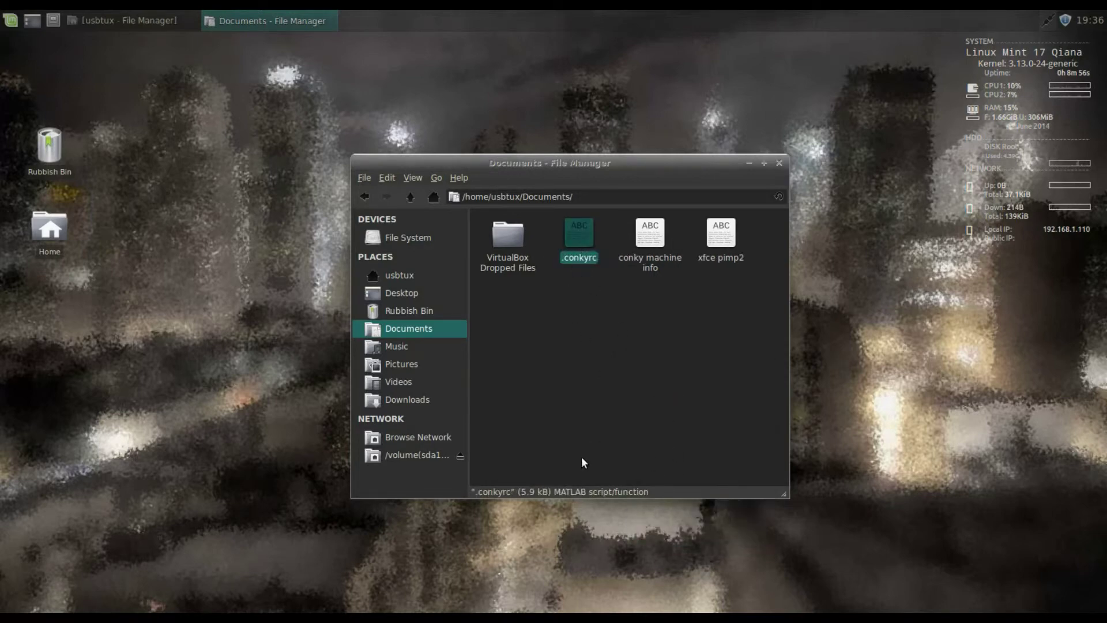
pyautogui.click(607, 438)
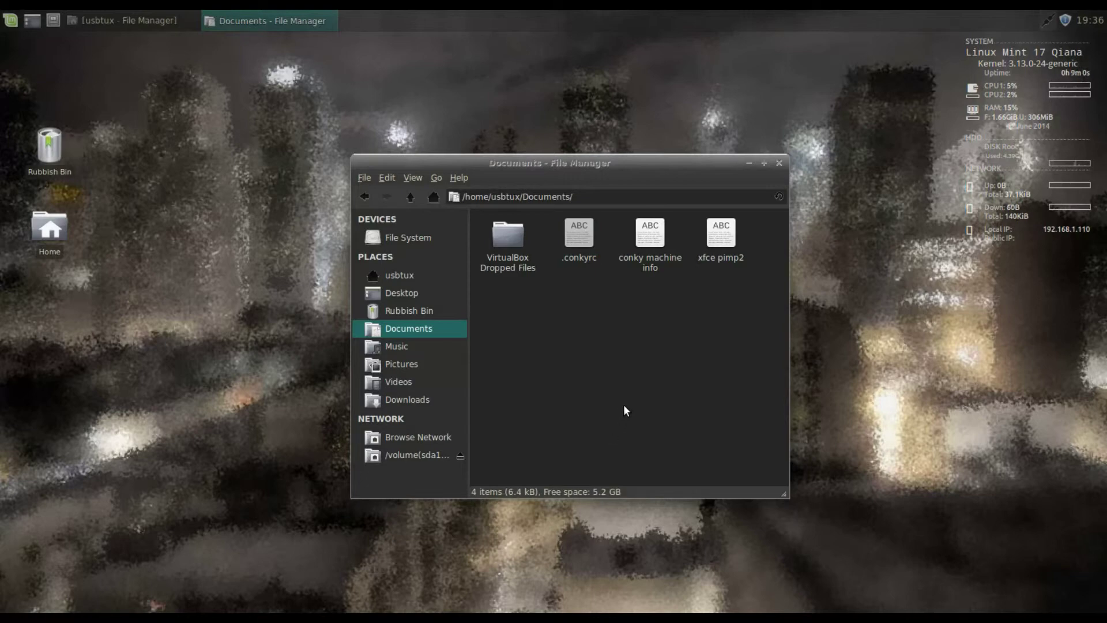
pyautogui.click(407, 281)
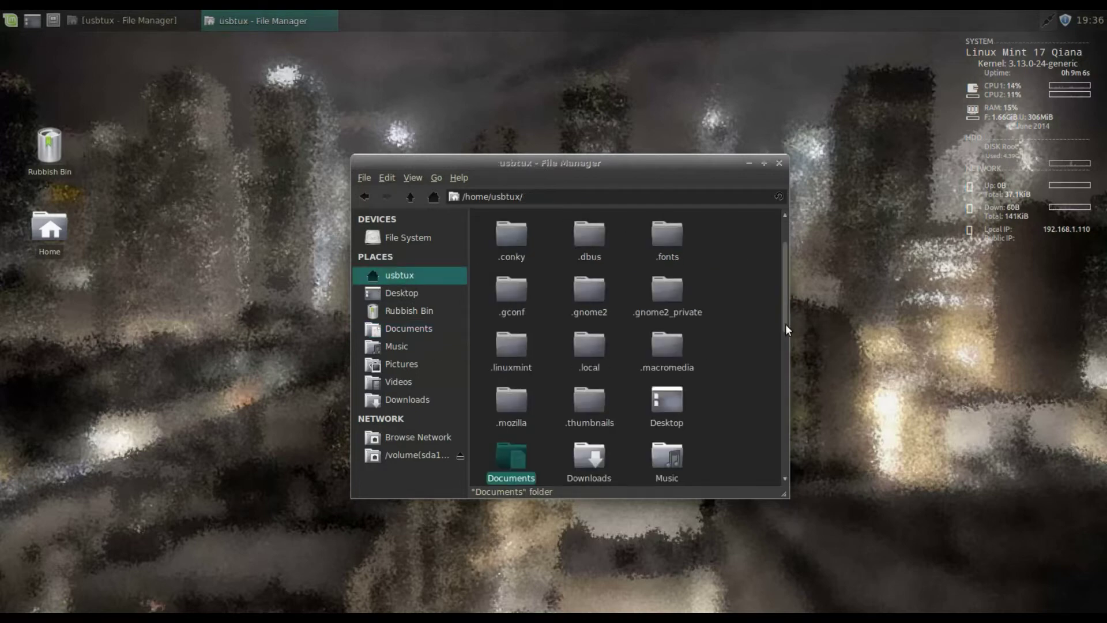
# - Try renaming 'copy of .conkyrc' by removing its prefix, cancel the rename, and close Thunar
pyautogui.moveTo(785, 324); pyautogui.dragTo(773, 490)
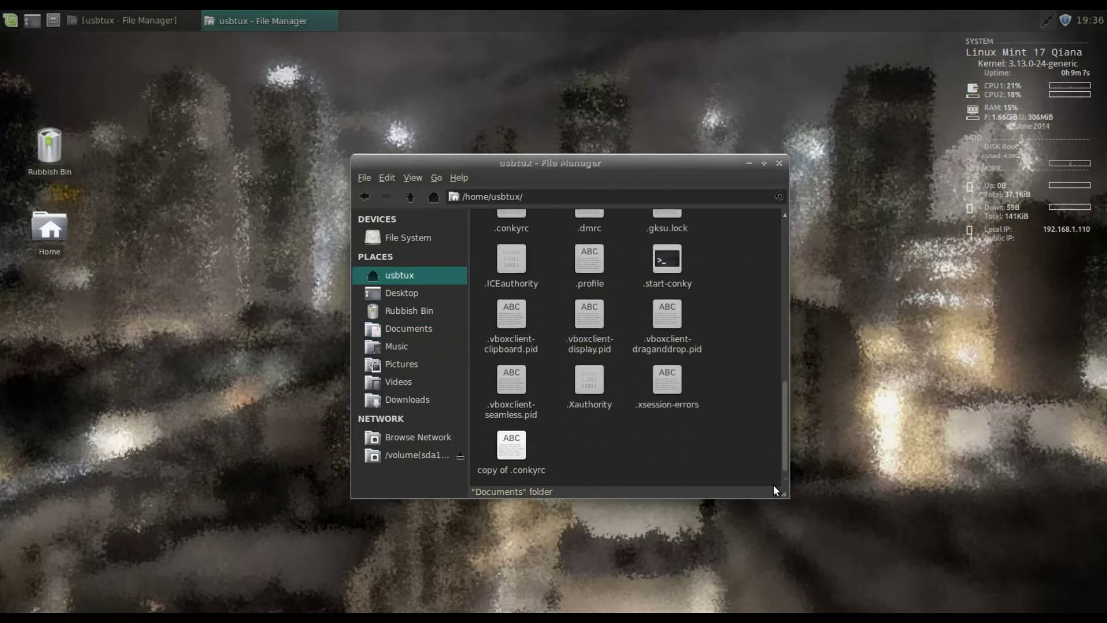
pyautogui.rightClick(511, 451)
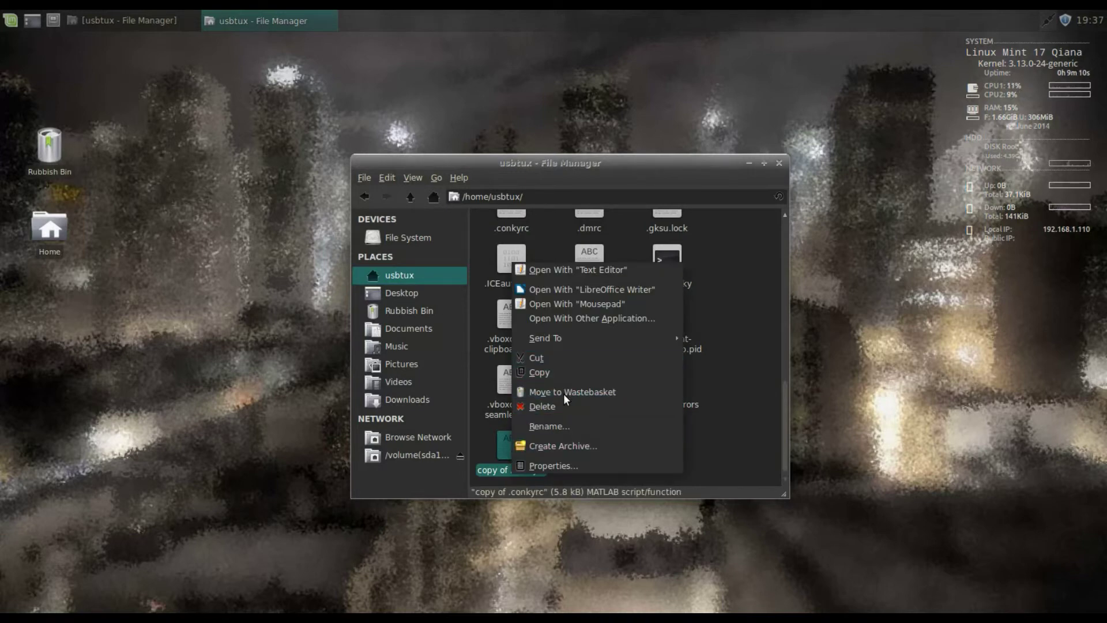
pyautogui.click(563, 425)
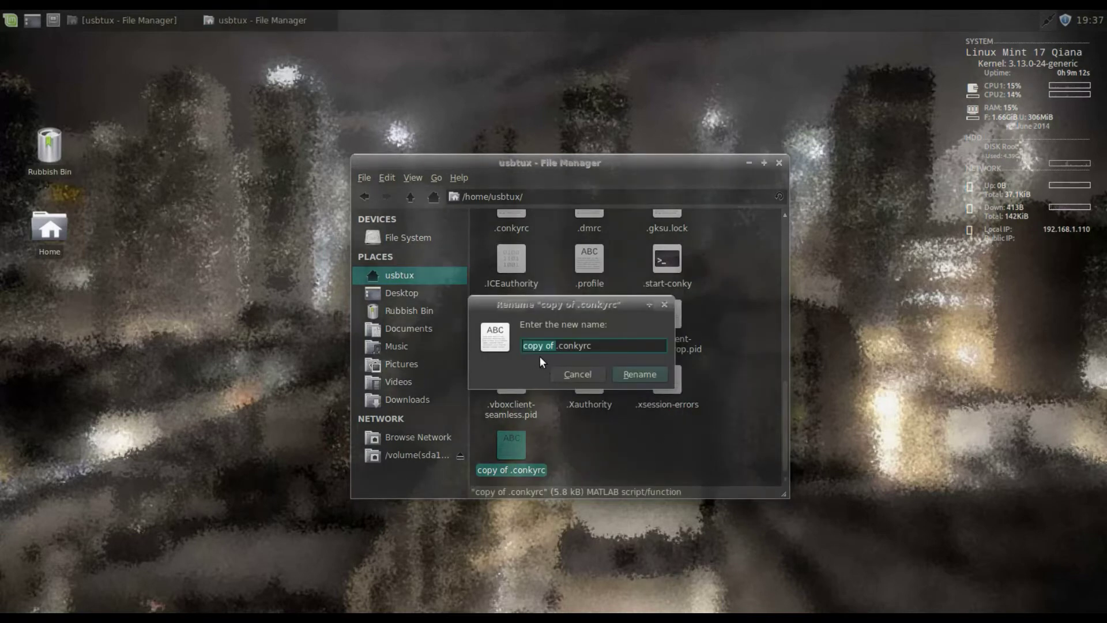
pyautogui.press('BackSpace')
pyautogui.click(663, 304)
pyautogui.click(779, 164)
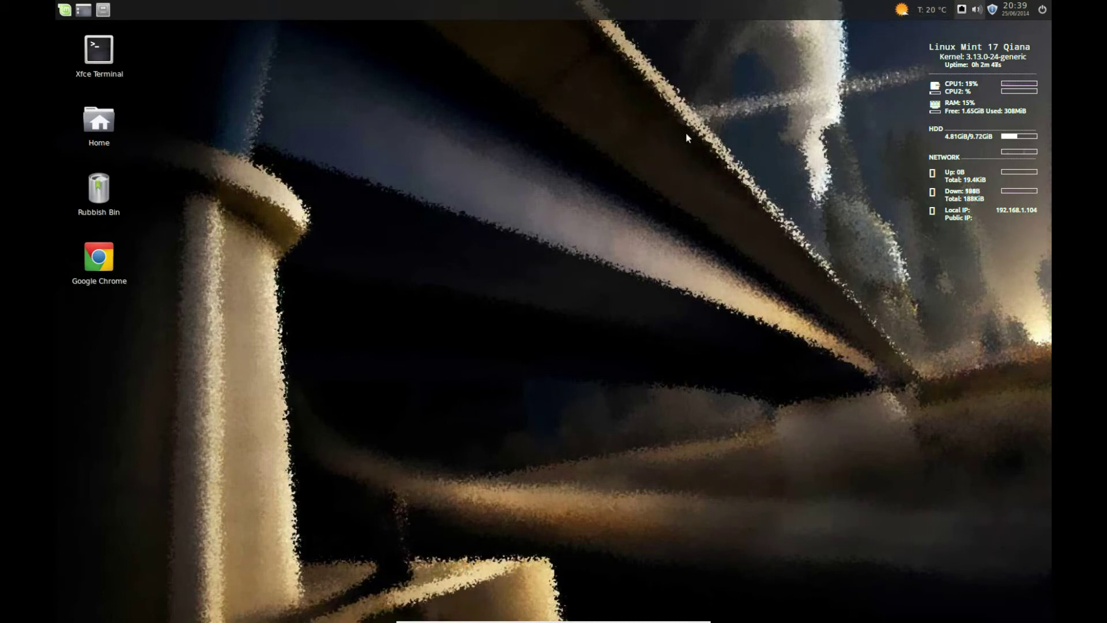
# - Open and dismiss the applications menu, then open the Home folder from its desktop icon
pyautogui.click(62, 10)
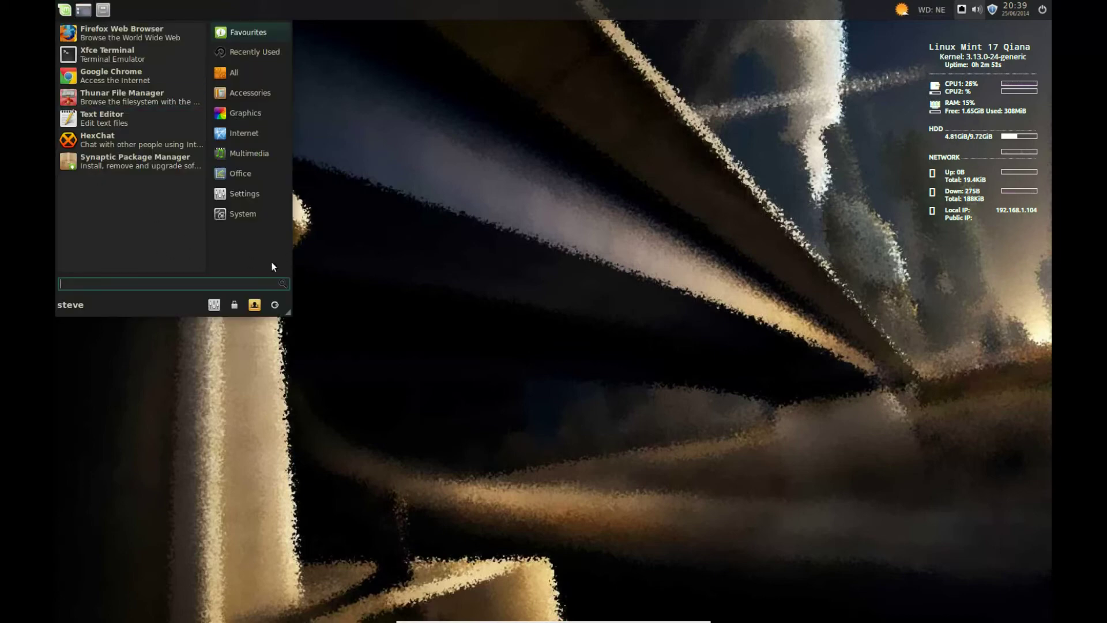
pyautogui.click(317, 262)
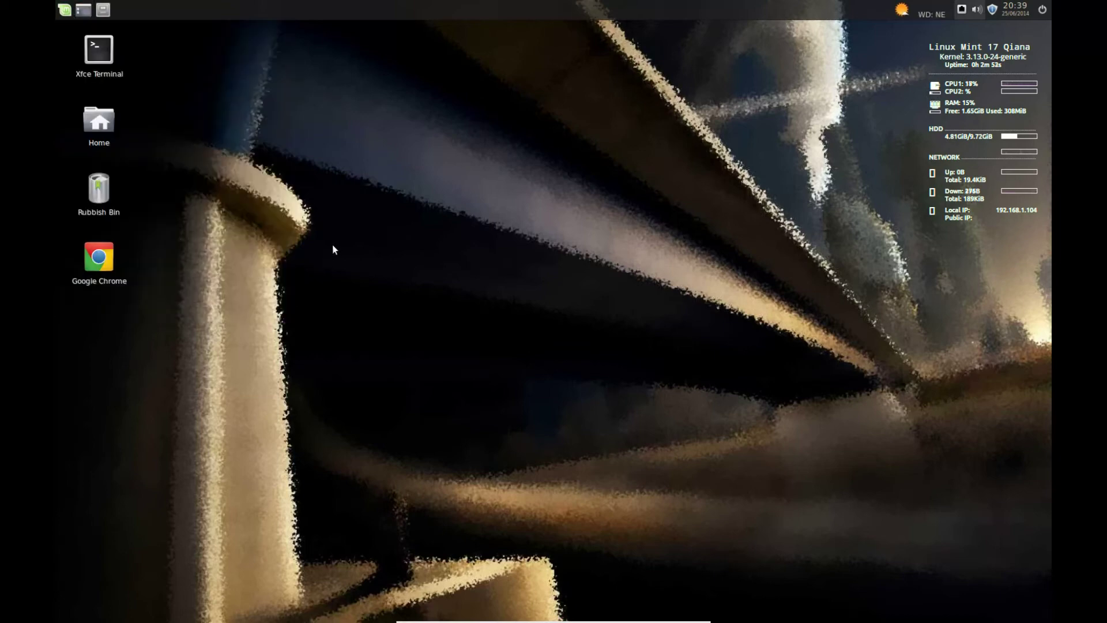
pyautogui.doubleClick(99, 122)
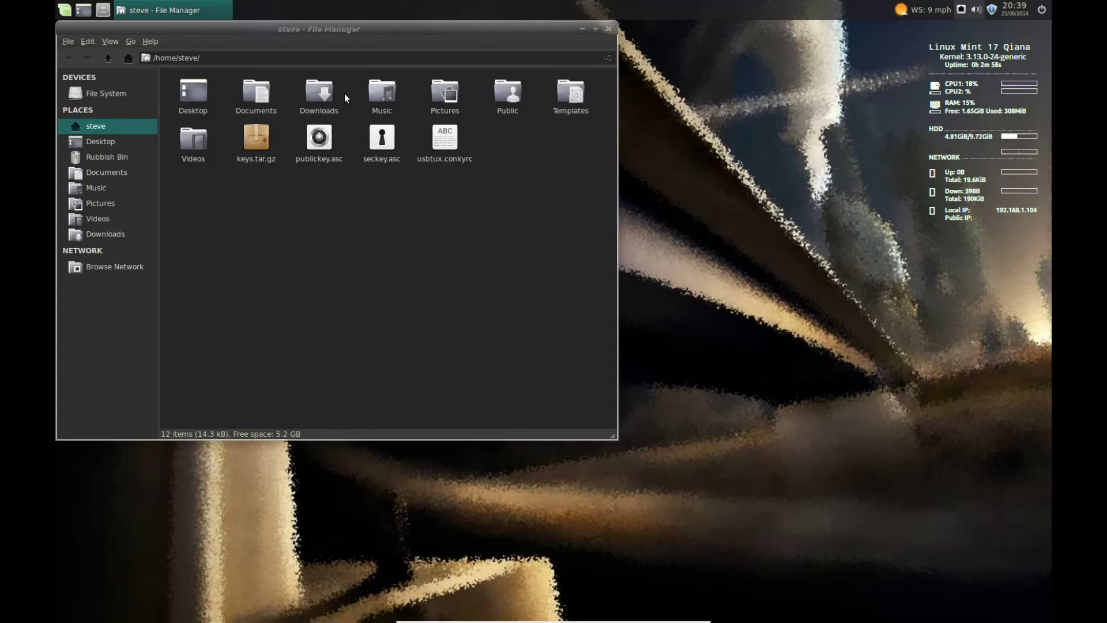